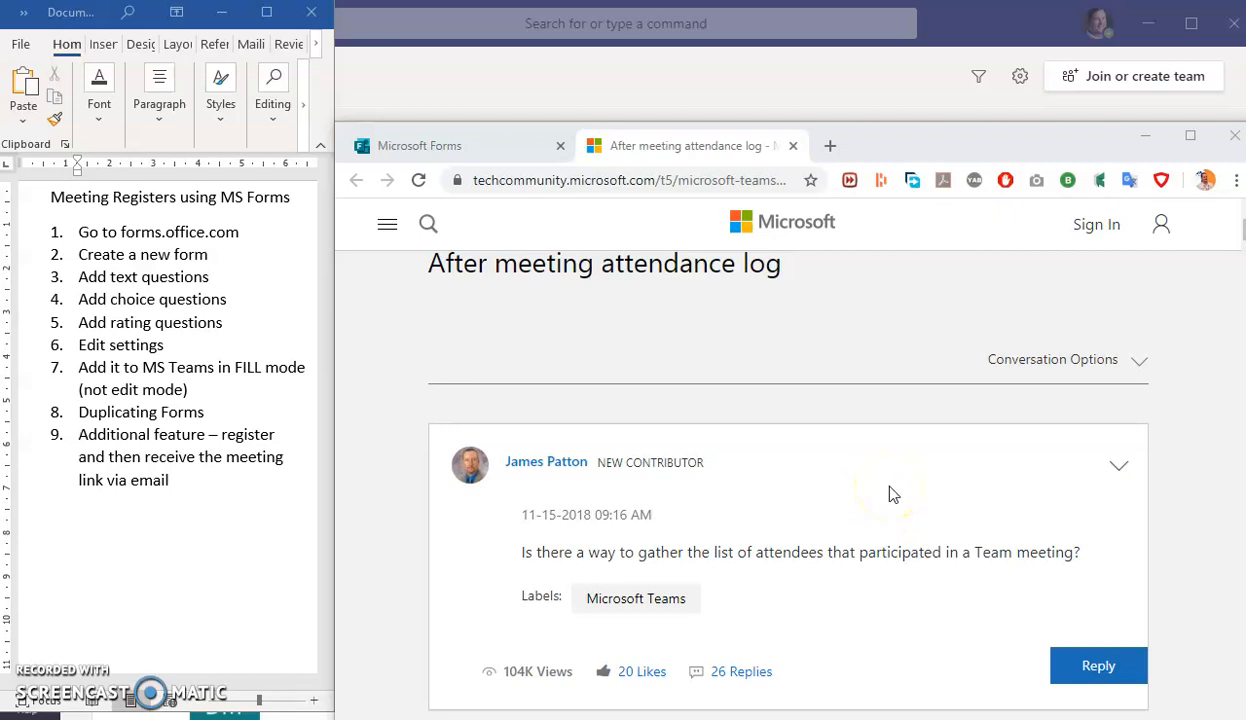
- Leave the attendance-log forum thread and switch to the Microsoft Forms tab showing My forms
{"action": "scroll", "coordinate": [893, 494], "scroll_direction": "down", "scroll_amount": 6}
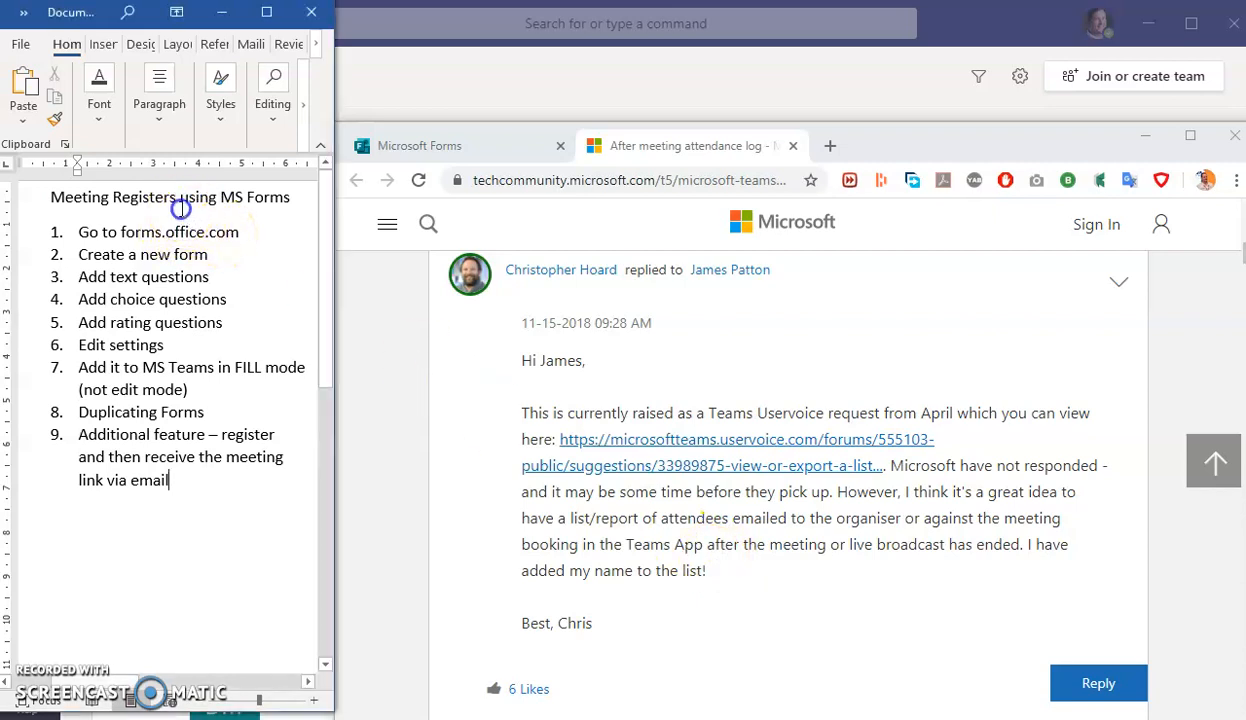
{"action": "left_click", "coordinate": [462, 150]}
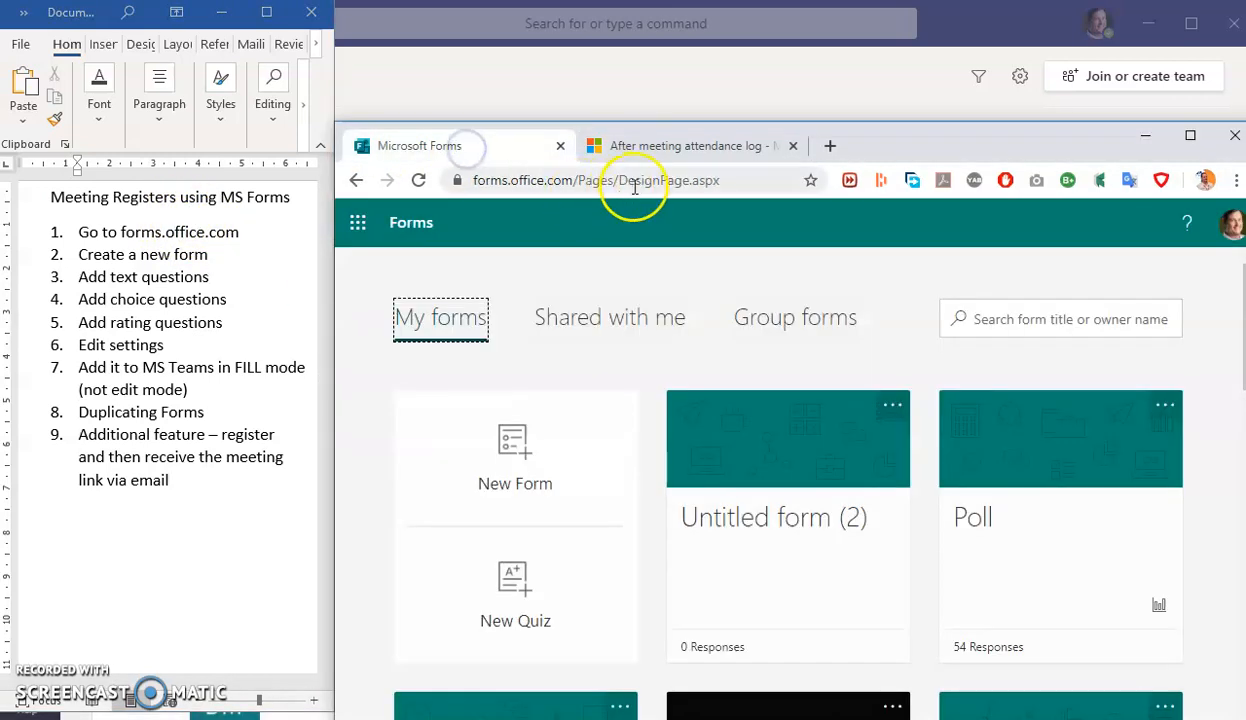
- Reload forms.office.com and start a new blank form
{"action": "left_click", "coordinate": [640, 184]}
{"action": "type", "text": "forms.office.com"}
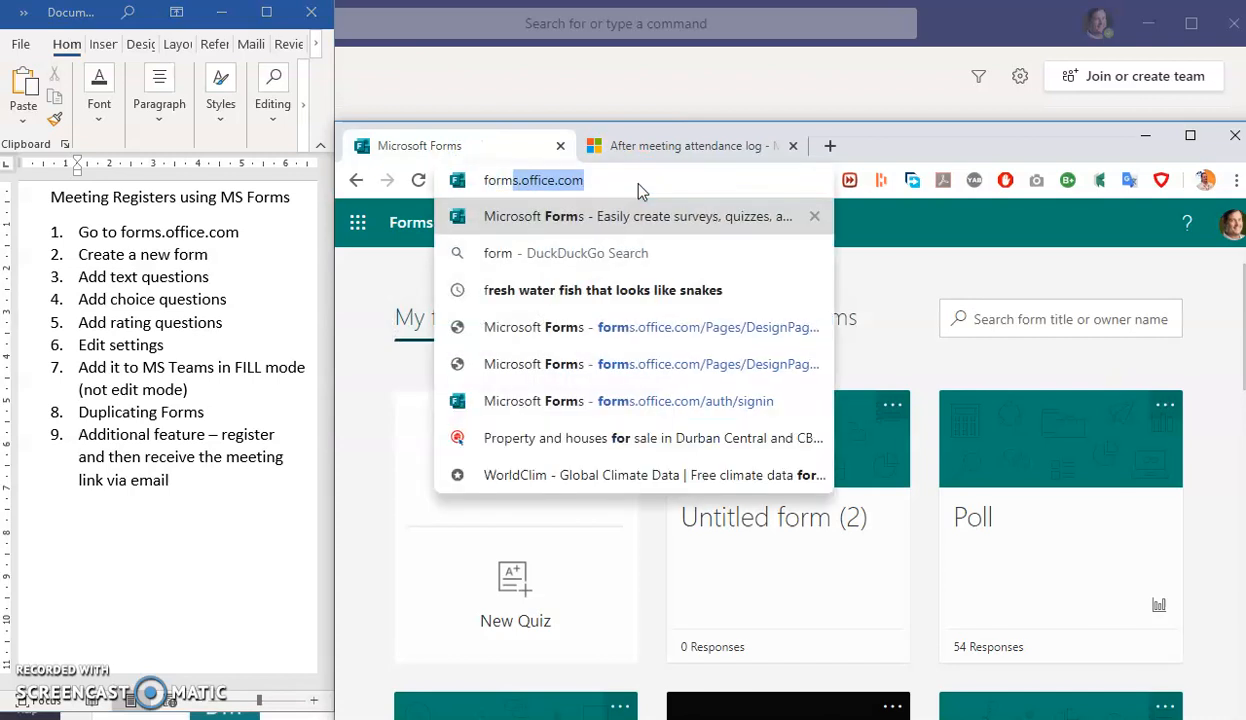
{"action": "key", "text": "Return"}
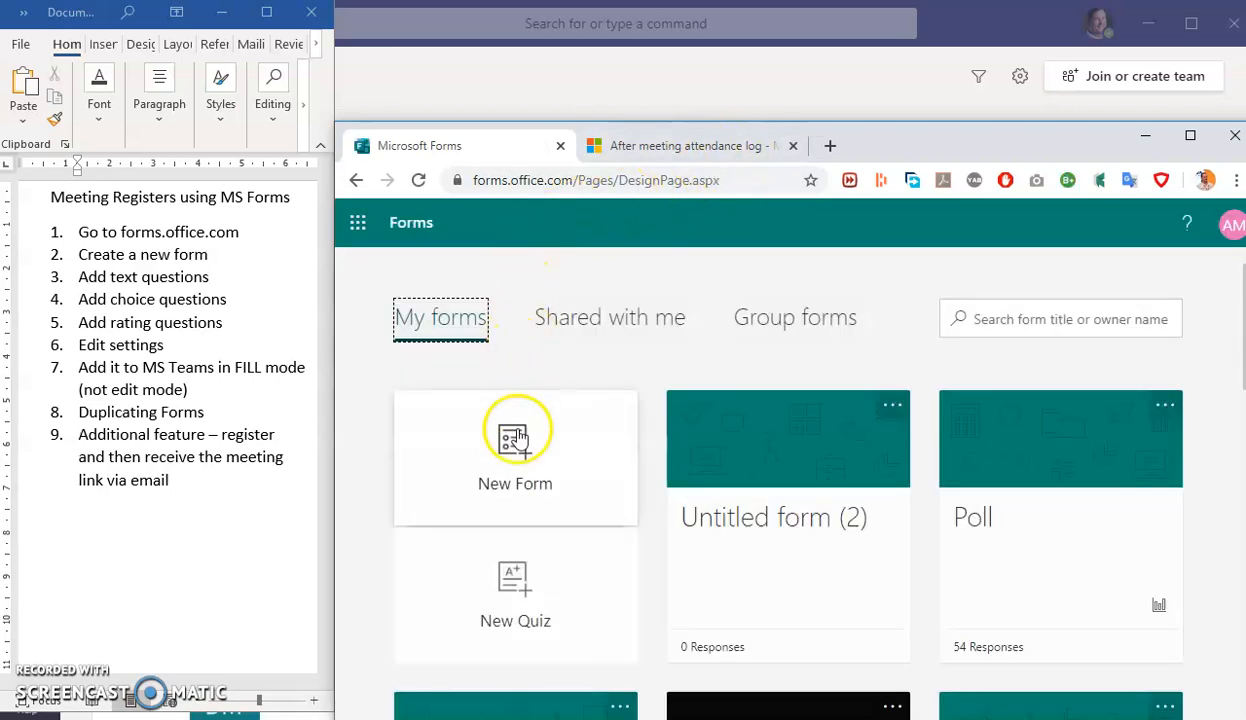
{"action": "left_click", "coordinate": [519, 468]}
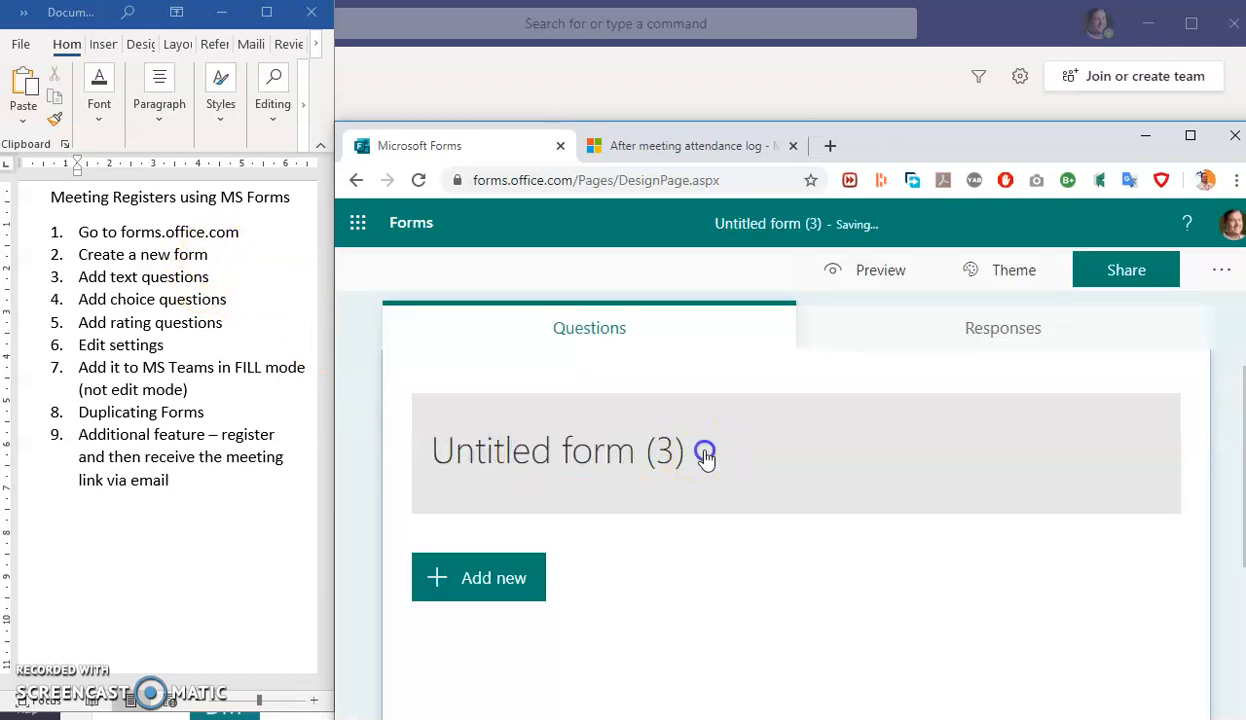
- Title the new form 'Register 20 May 2020'
{"action": "left_click", "coordinate": [705, 458]}
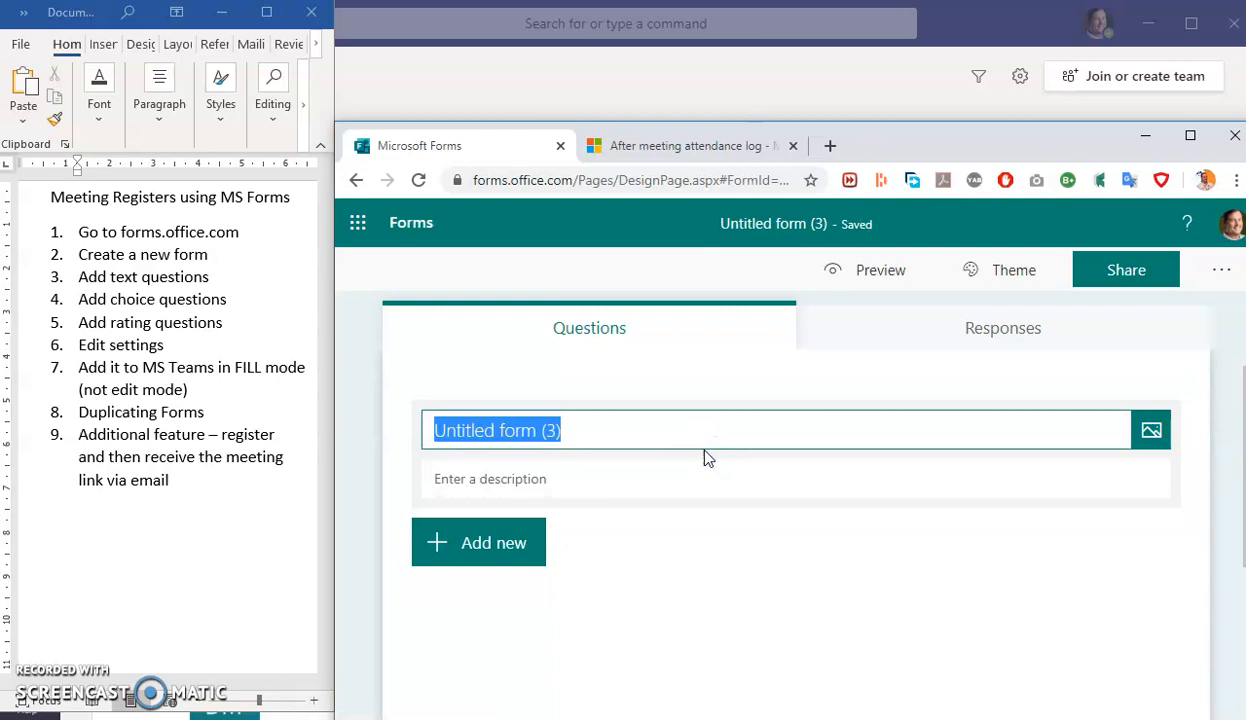
{"action": "type", "text": "Register"}
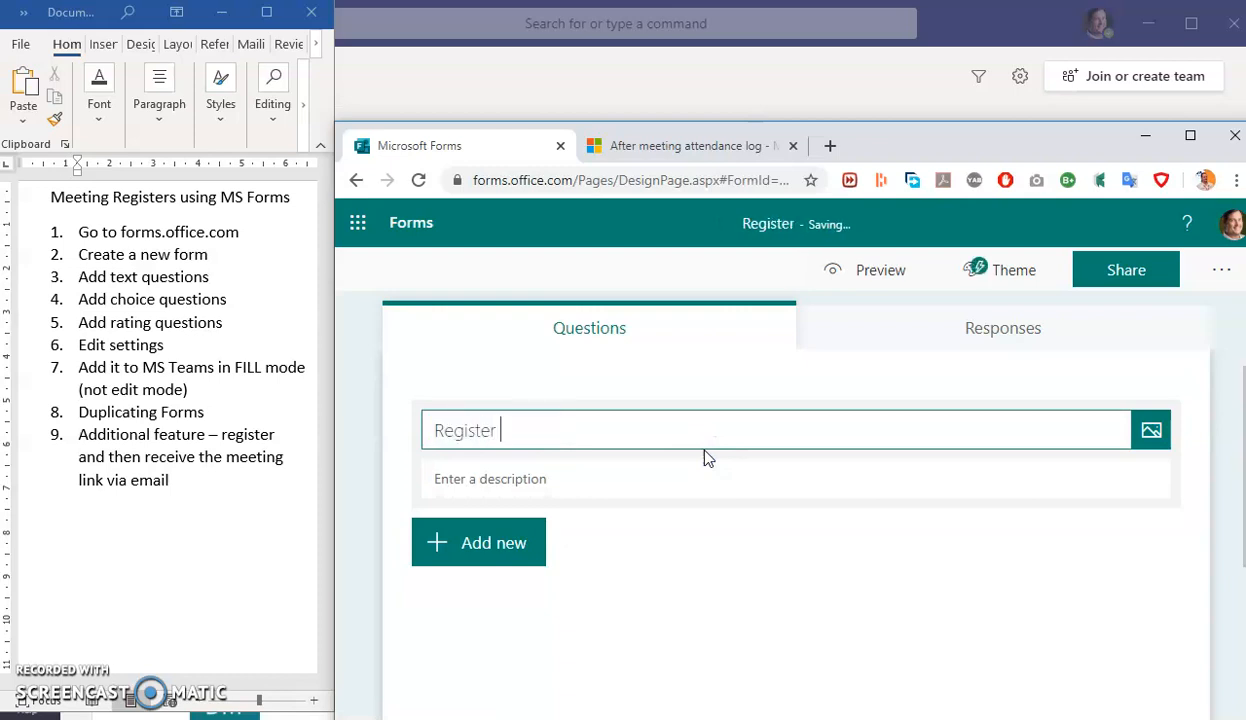
{"action": "type", "text": " 1"}
{"action": "key", "text": "BackSpace"}
{"action": "type", "text": "20 May 2020"}
- Give the form the description 'Description over here'
{"action": "left_click", "coordinate": [699, 480]}
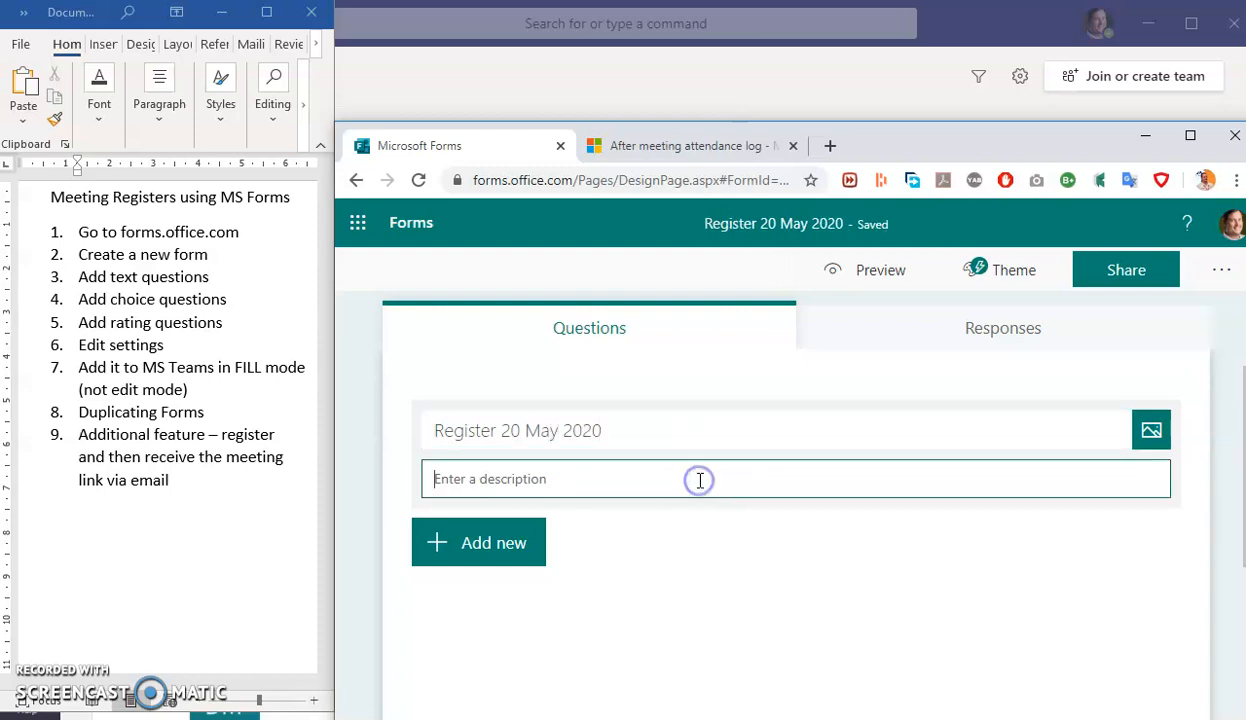
{"action": "type", "text": "Description over here"}
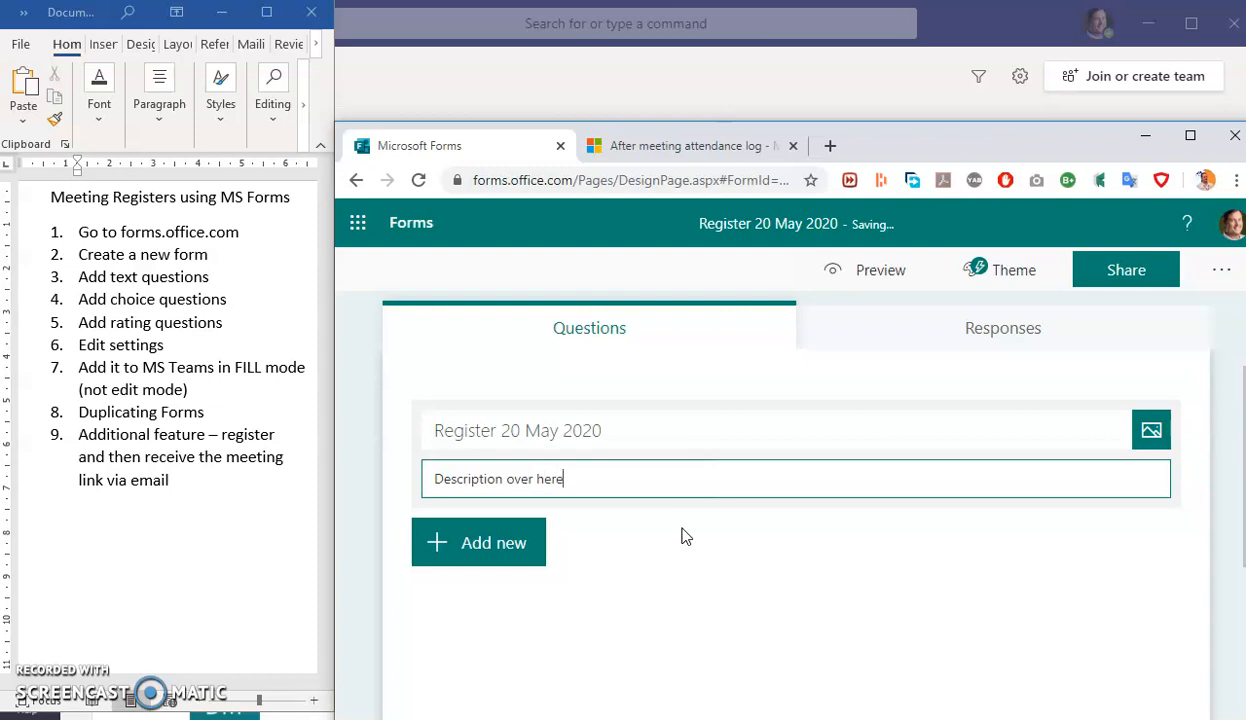
{"action": "scroll", "coordinate": [549, 519], "scroll_direction": "down", "scroll_amount": 1}
{"action": "scroll", "coordinate": [549, 519], "scroll_direction": "down", "scroll_amount": 3}
{"action": "scroll", "coordinate": [489, 386], "scroll_direction": "up", "scroll_amount": 4}
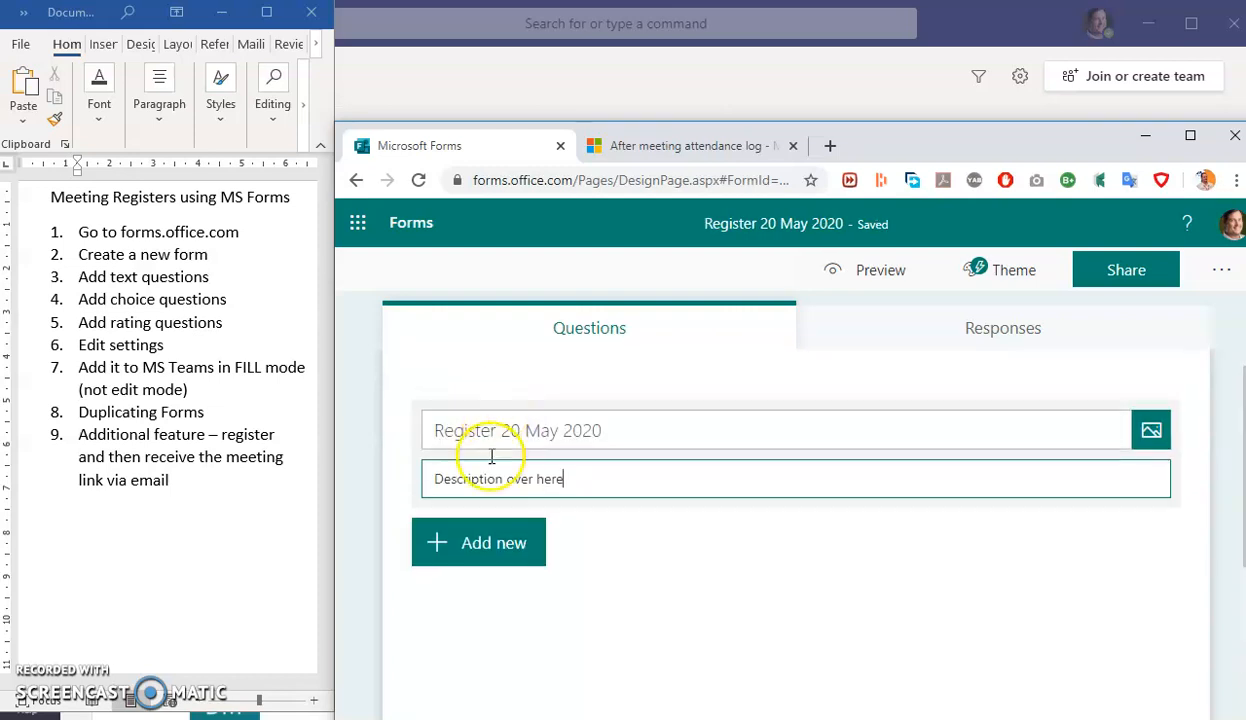
{"action": "left_click", "coordinate": [491, 544]}
{"action": "scroll", "coordinate": [565, 610], "scroll_direction": "down", "scroll_amount": 3}
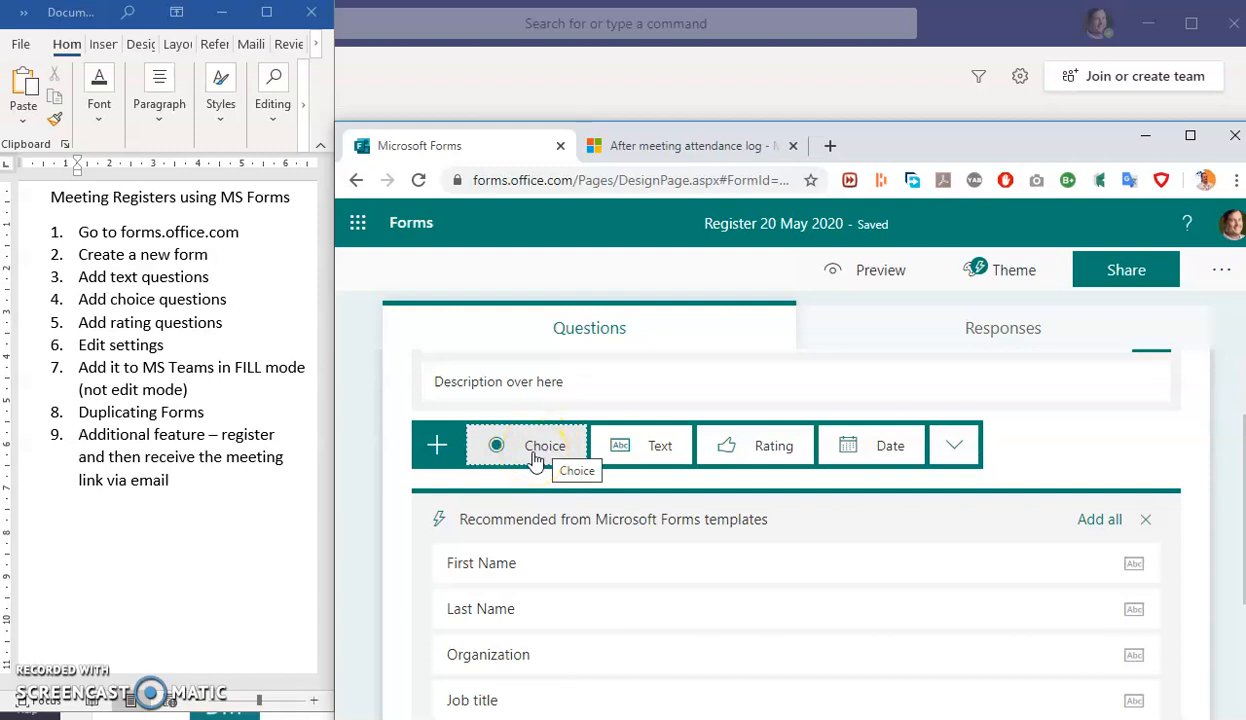
- Try out a trial text question with the long-answer toggle, then delete it
{"action": "left_click", "coordinate": [656, 446]}
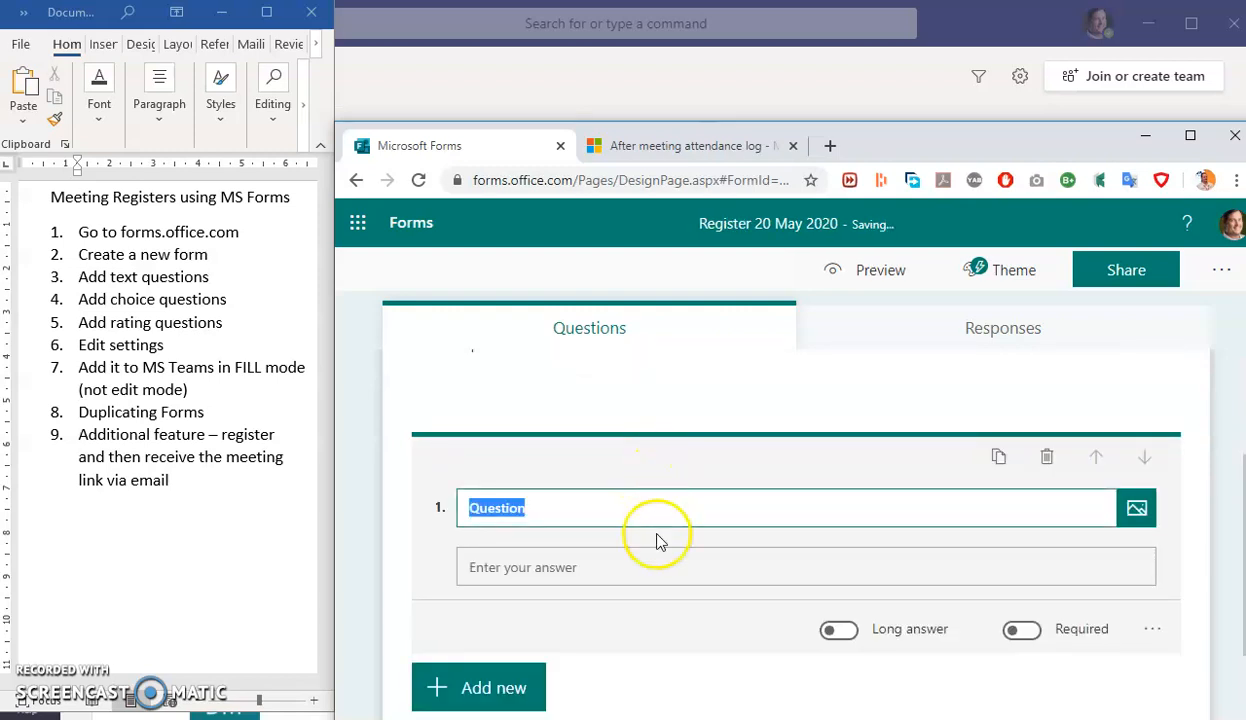
{"action": "left_click", "coordinate": [846, 631]}
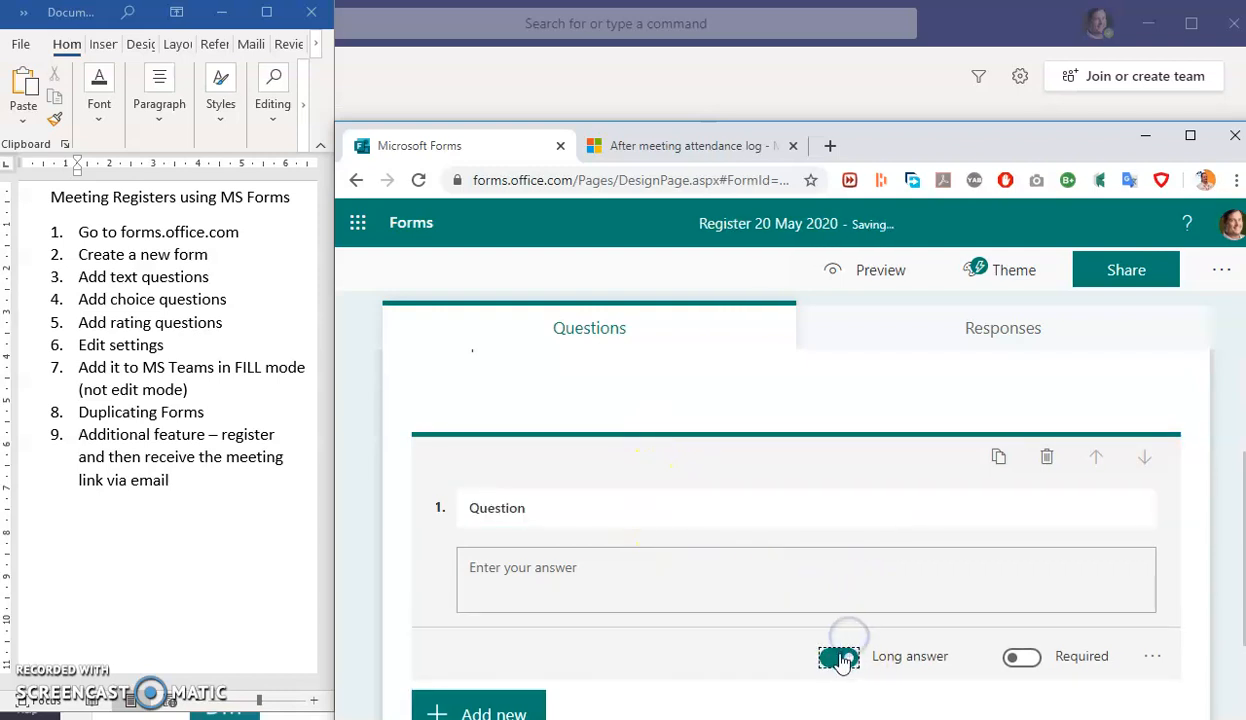
{"action": "left_click", "coordinate": [838, 656]}
{"action": "left_click", "coordinate": [1047, 457]}
{"action": "left_click", "coordinate": [479, 469]}
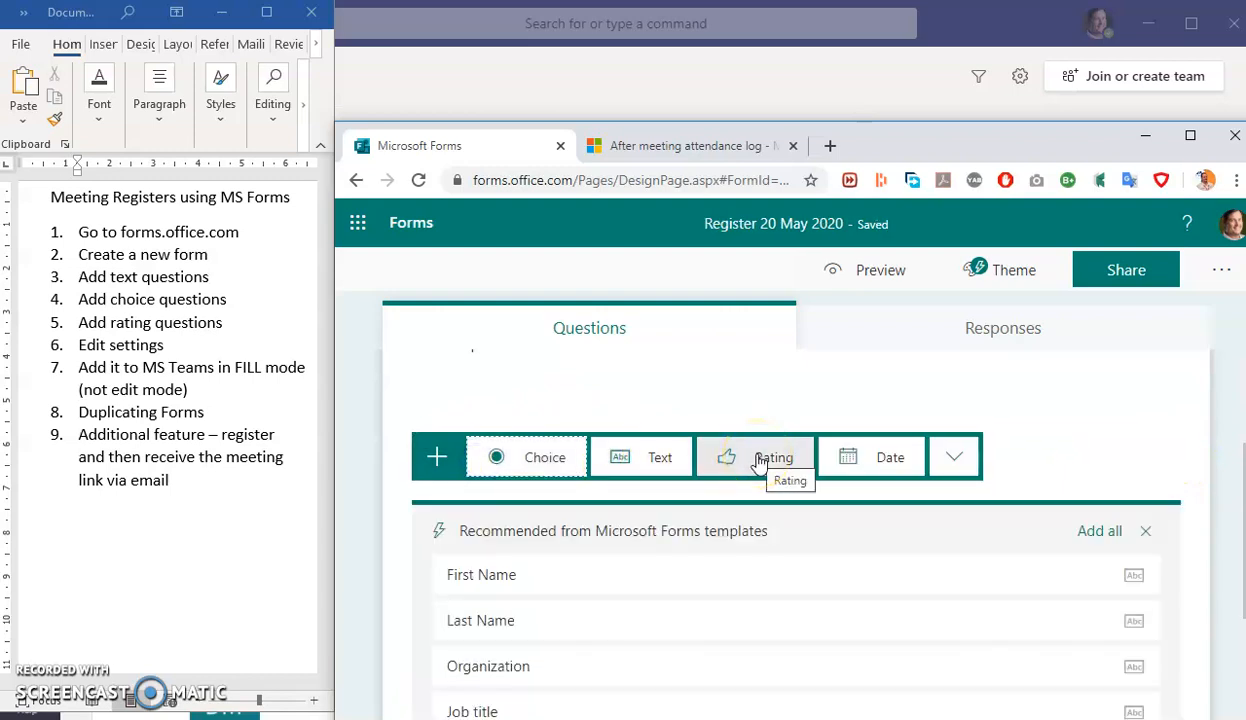
{"action": "left_click", "coordinate": [954, 457]}
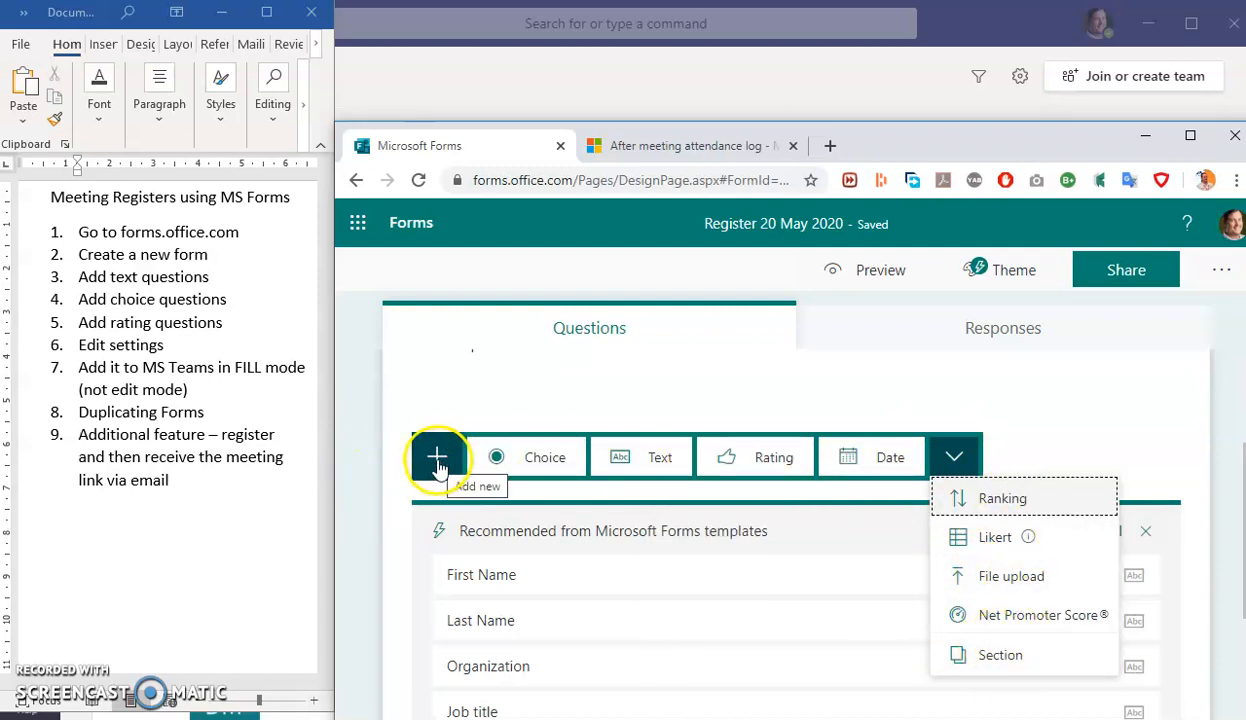
- Add required text questions First Name, Surname and Staff Number
{"action": "left_click", "coordinate": [651, 459]}
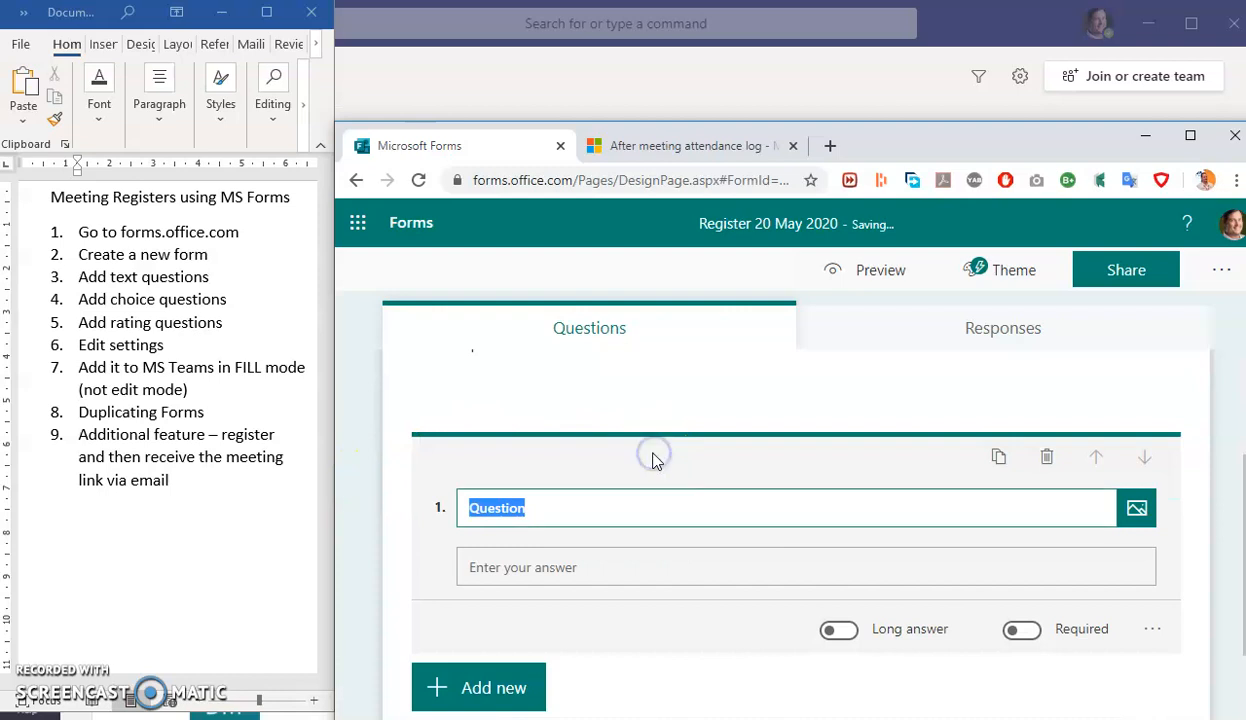
{"action": "type", "text": "First Name"}
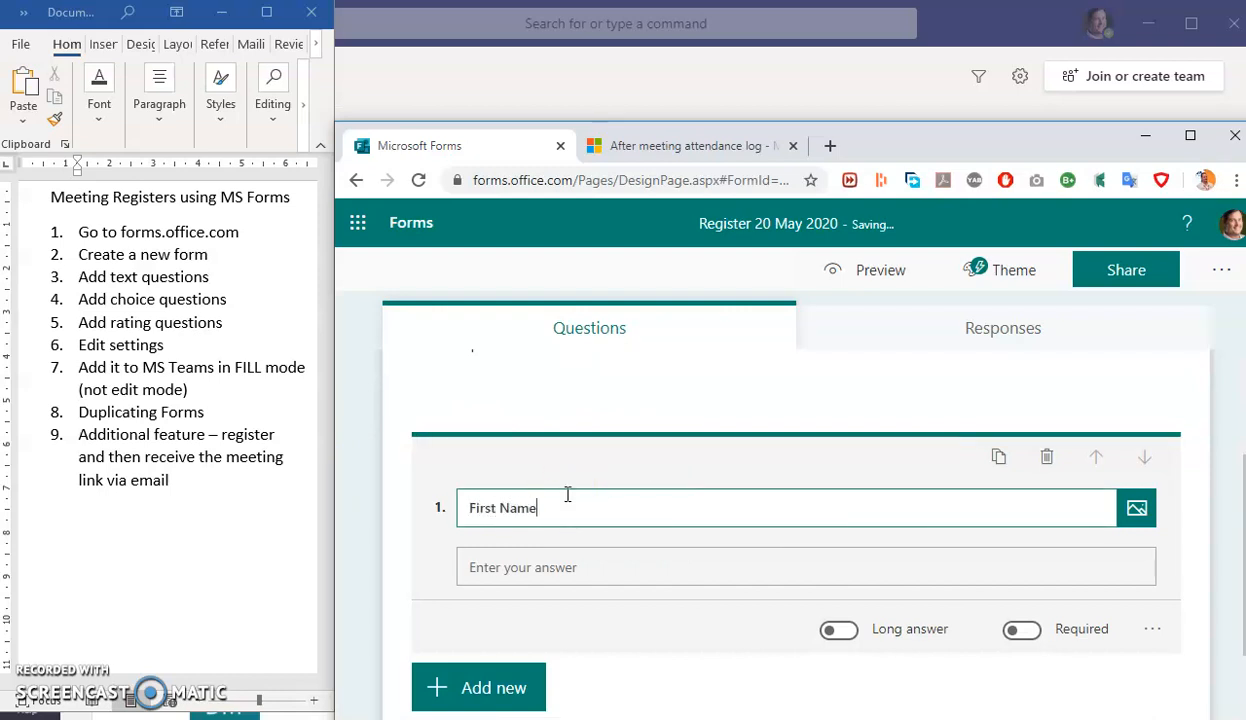
{"action": "left_click", "coordinate": [1022, 630]}
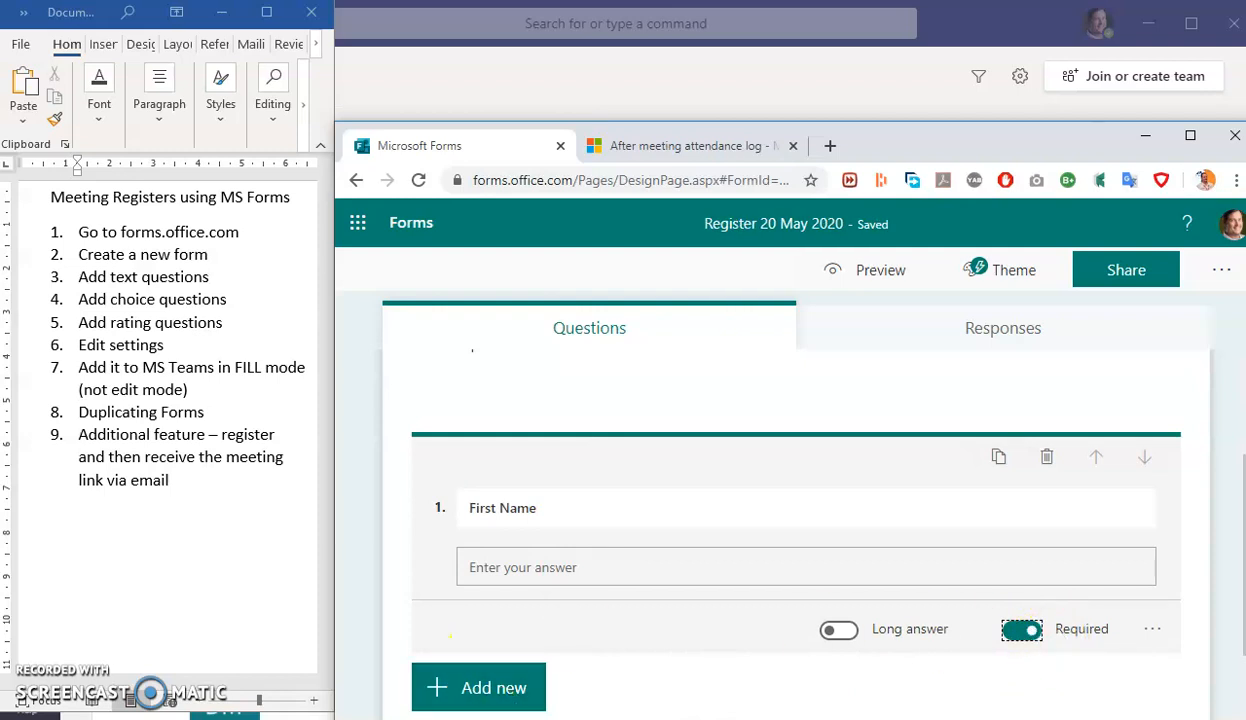
{"action": "left_click", "coordinate": [489, 692]}
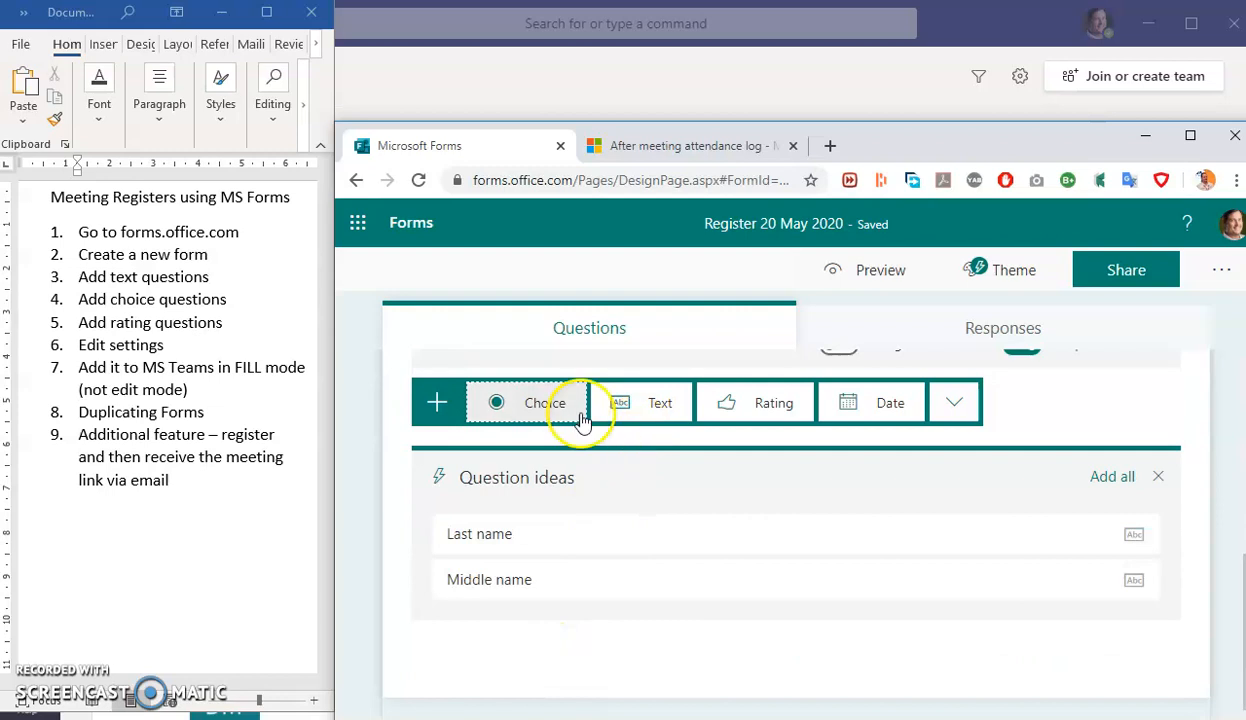
{"action": "left_click", "coordinate": [653, 402]}
{"action": "type", "text": "Surname"}
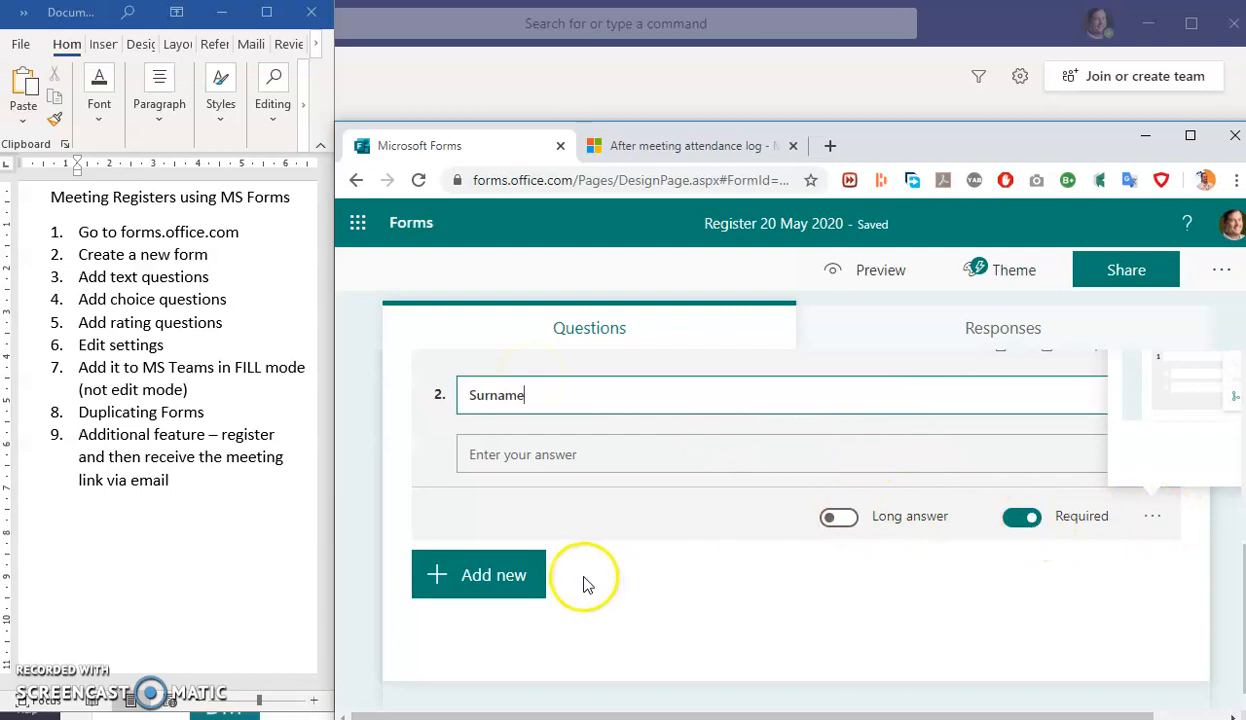
{"action": "left_click", "coordinate": [522, 576]}
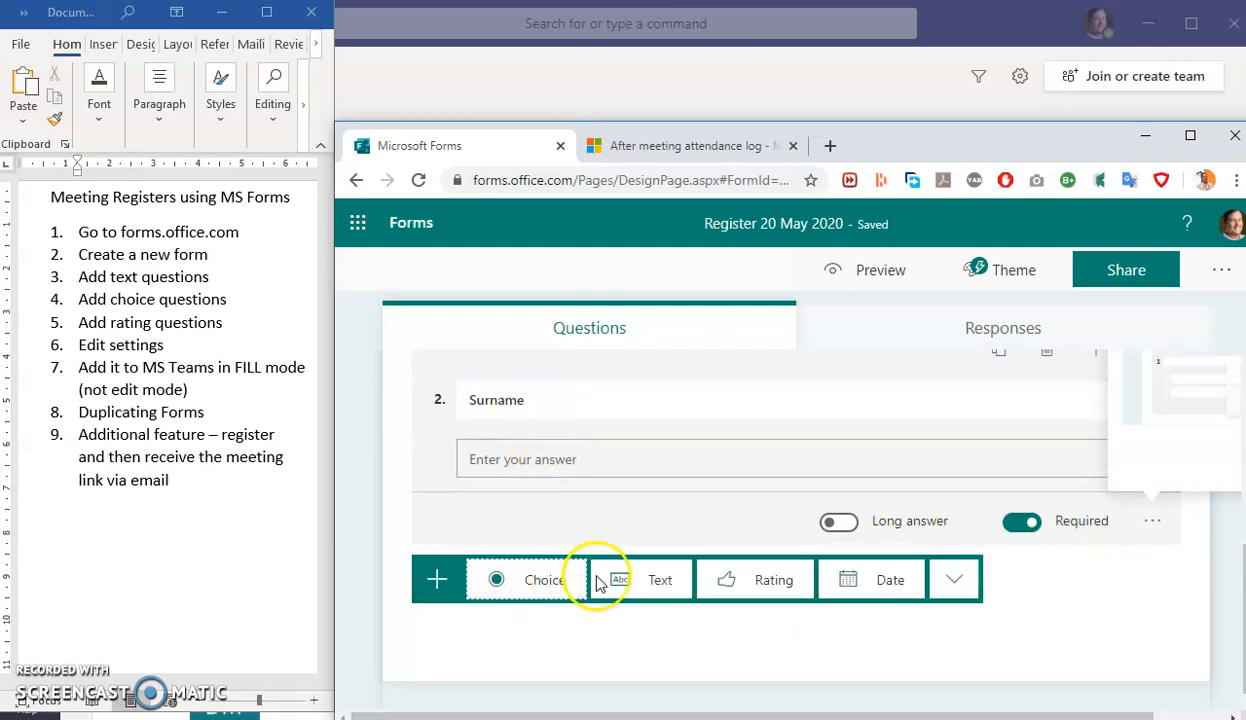
{"action": "left_click", "coordinate": [660, 582]}
{"action": "type", "text": "Staff Number"}
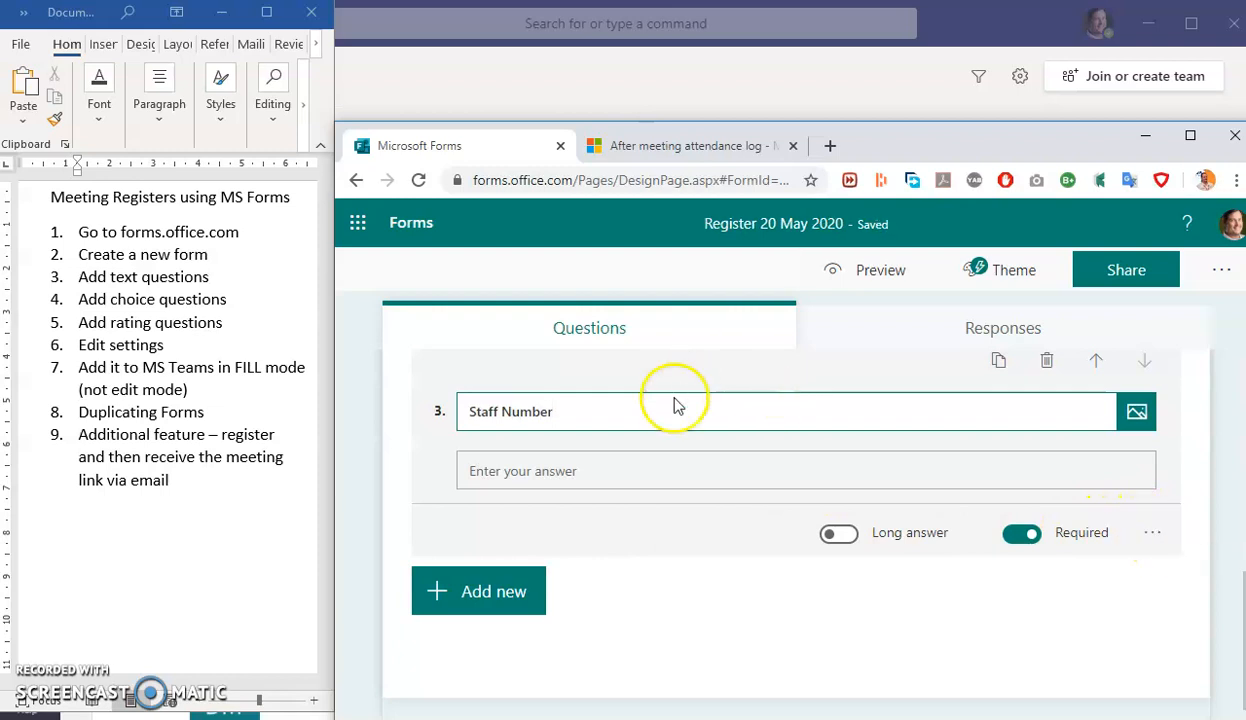
- Restrict Staff Number answers to numbers greater than 4000000
{"action": "left_click", "coordinate": [665, 468]}
{"action": "left_click", "coordinate": [1150, 533]}
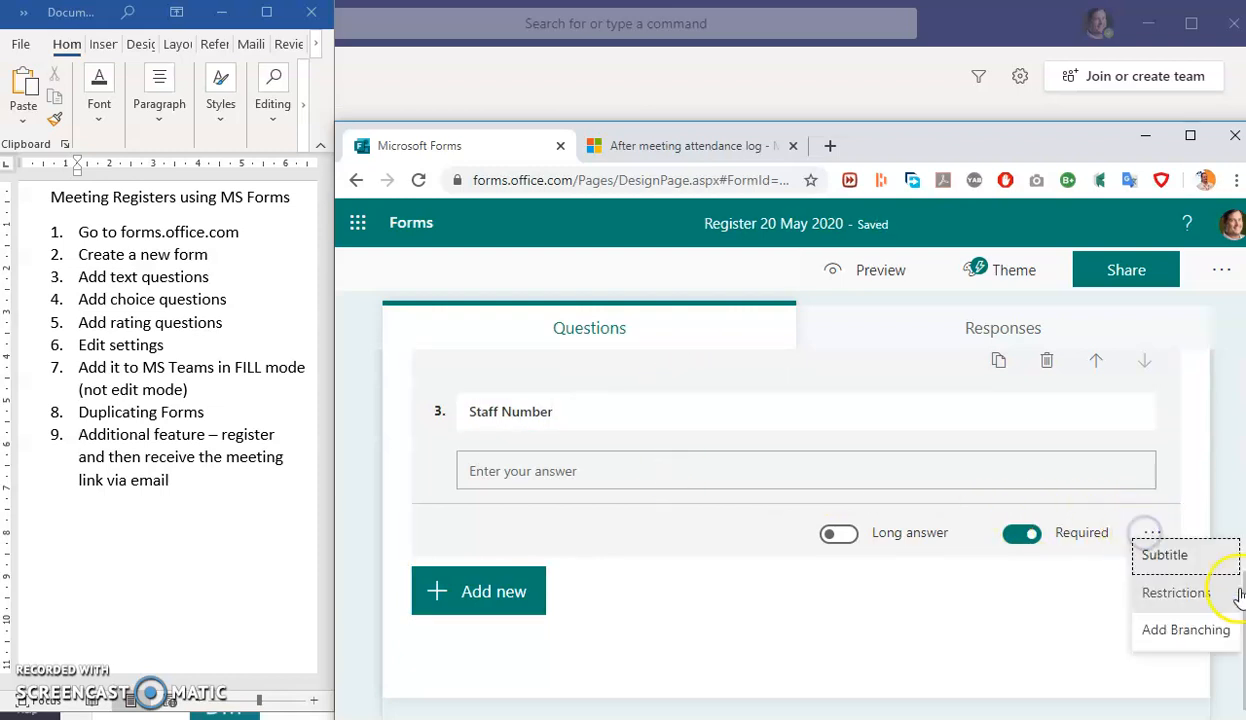
{"action": "left_click", "coordinate": [1211, 605]}
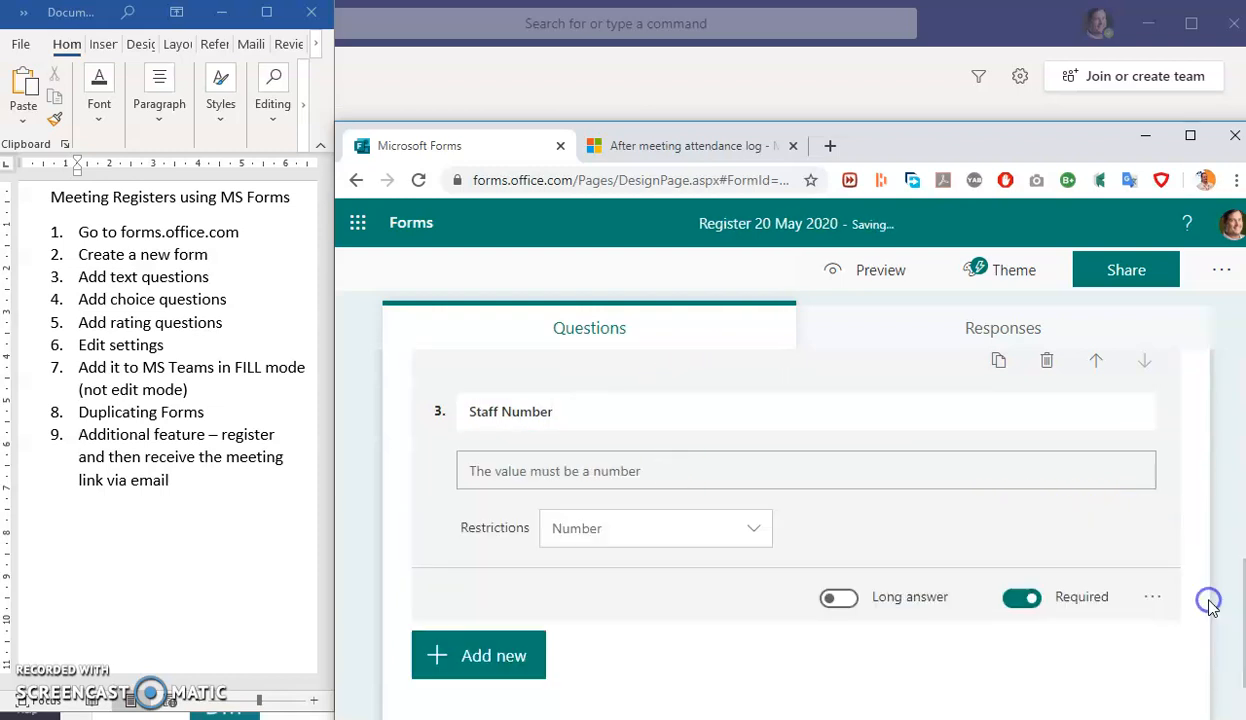
{"action": "left_click", "coordinate": [641, 532]}
{"action": "left_click", "coordinate": [590, 566]}
{"action": "left_click", "coordinate": [643, 530]}
{"action": "scroll", "coordinate": [655, 595], "scroll_direction": "down", "scroll_amount": 3}
{"action": "scroll", "coordinate": [643, 596], "scroll_direction": "up", "scroll_amount": 3}
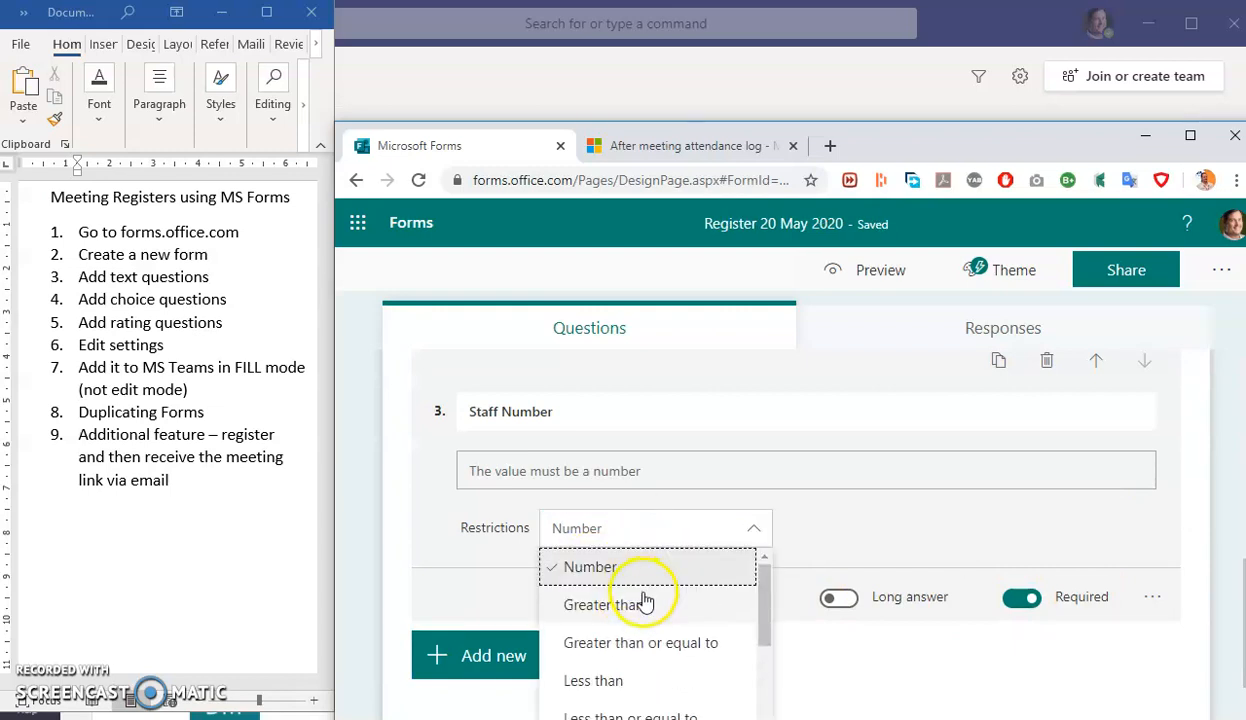
{"action": "left_click", "coordinate": [641, 601]}
{"action": "left_click", "coordinate": [865, 527]}
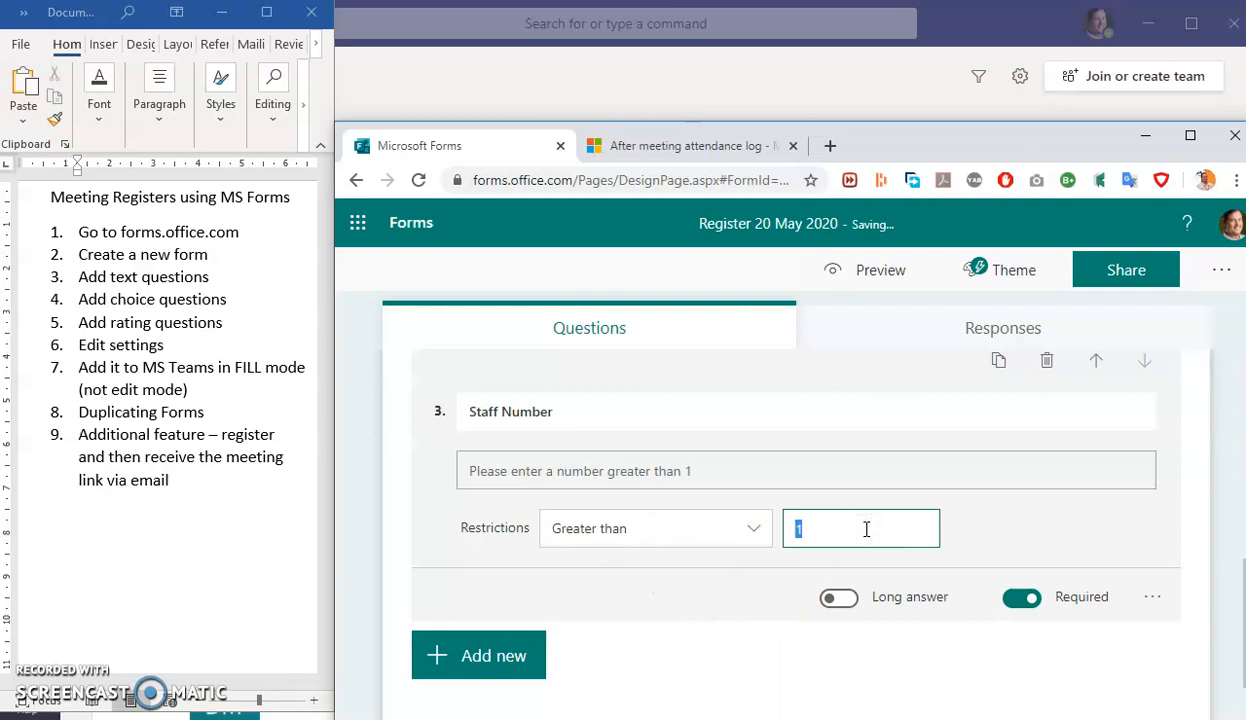
{"action": "type", "text": "4000000"}
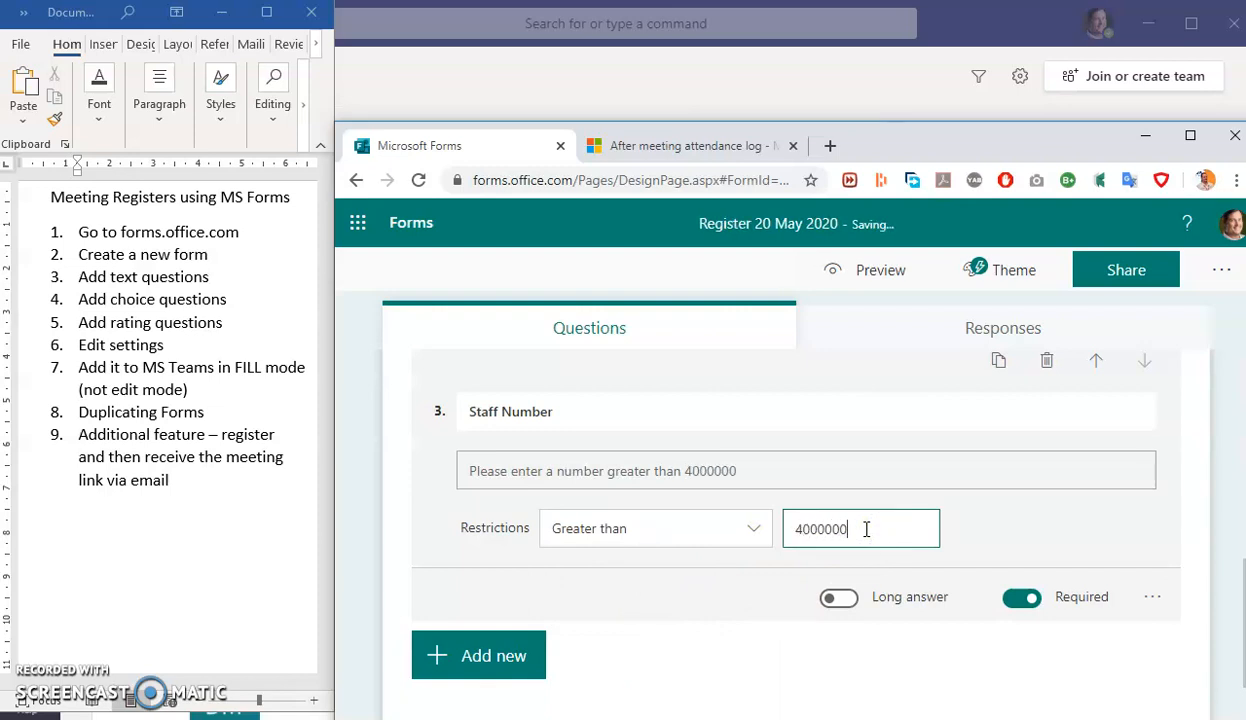
{"action": "left_click", "coordinate": [1050, 516]}
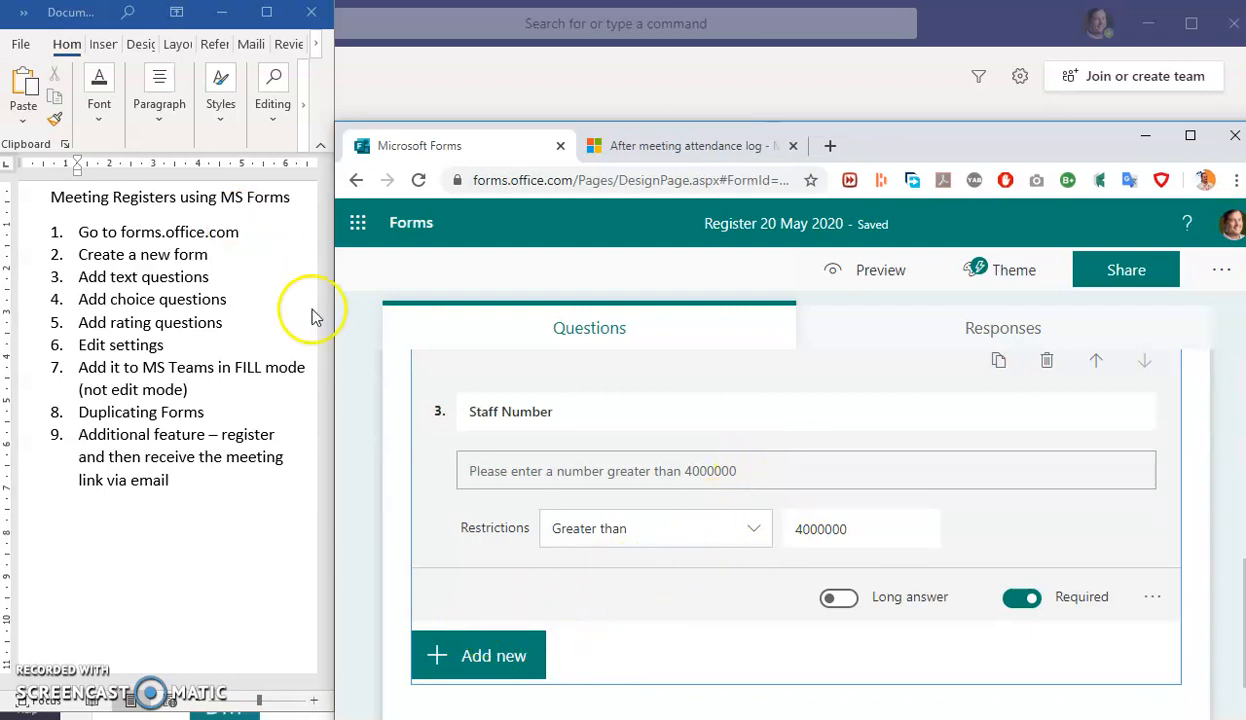
- Revise the Staff Number question's title text
{"action": "left_click", "coordinate": [487, 666]}
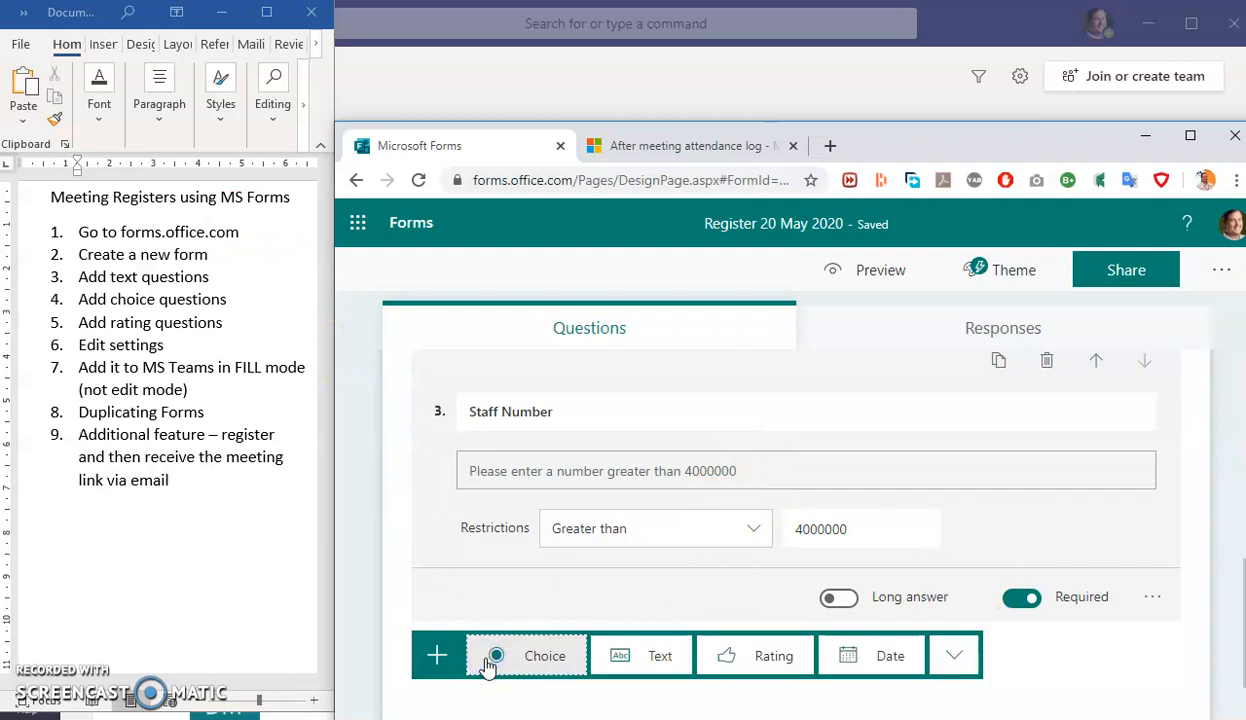
{"action": "left_click", "coordinate": [556, 412]}
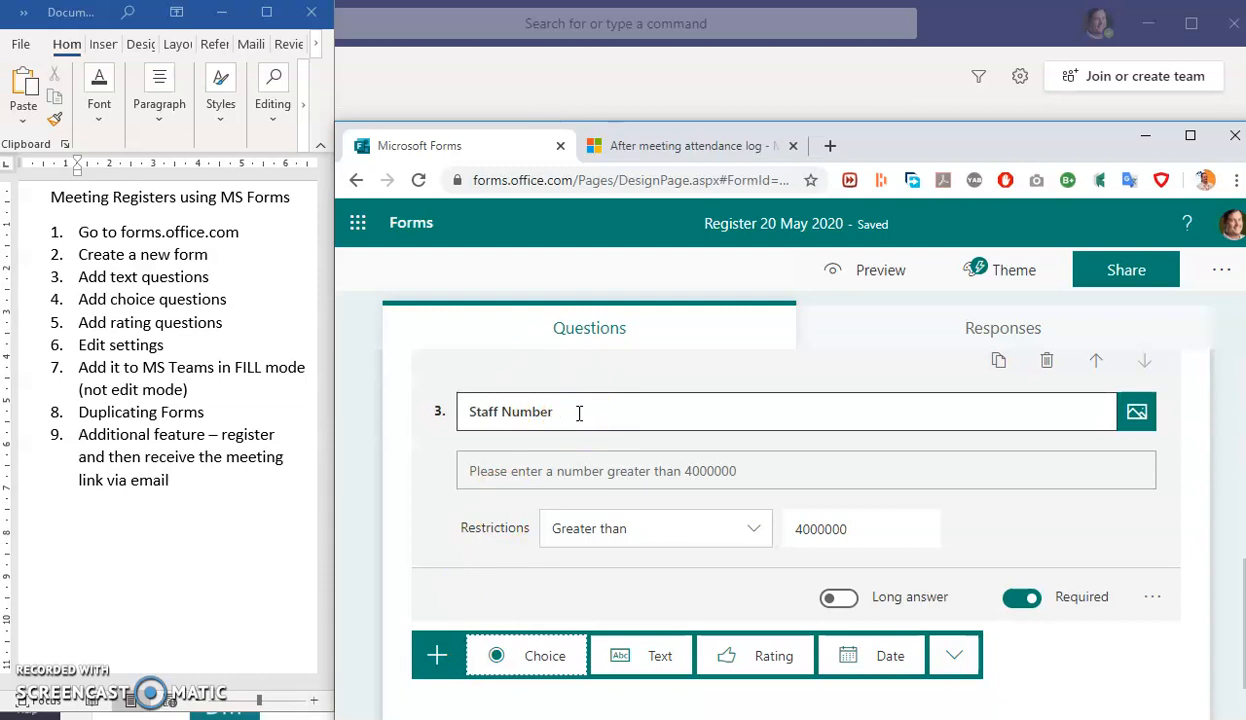
{"action": "left_click", "coordinate": [573, 443]}
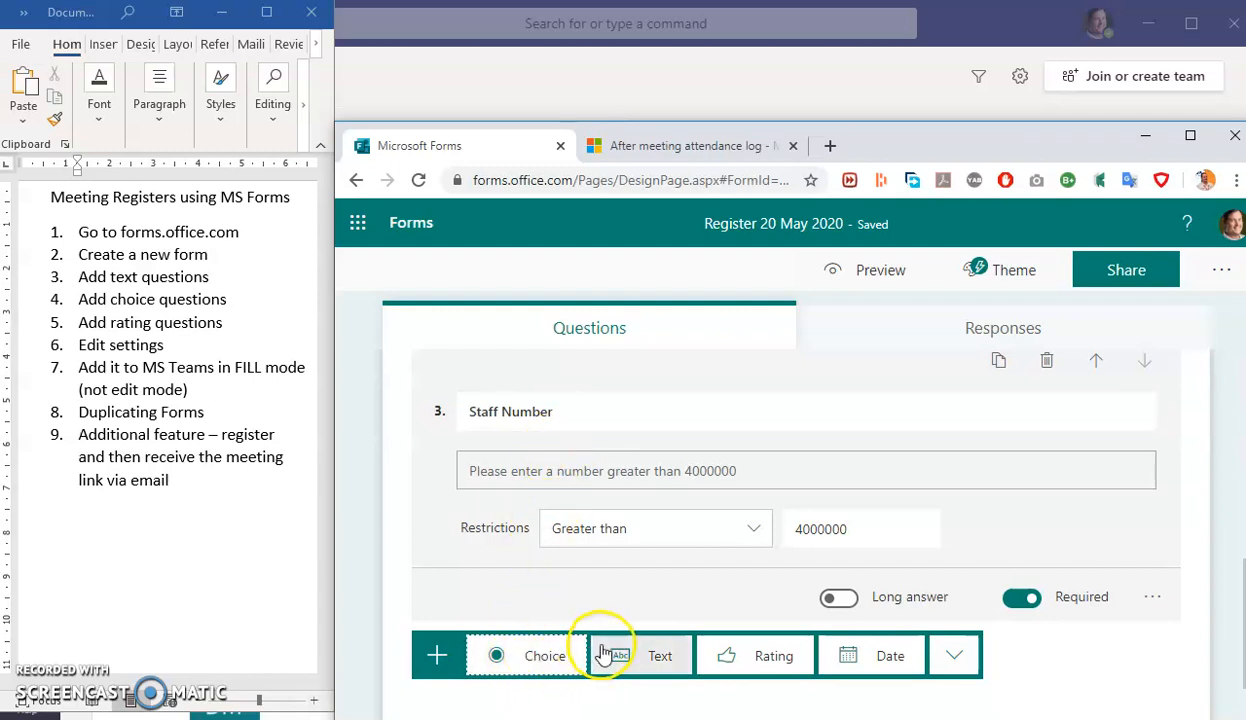
- Add a choice question 'Select your faculty from the list below' with options FEBE, FAD, FMS, FAI
{"action": "left_click", "coordinate": [525, 658]}
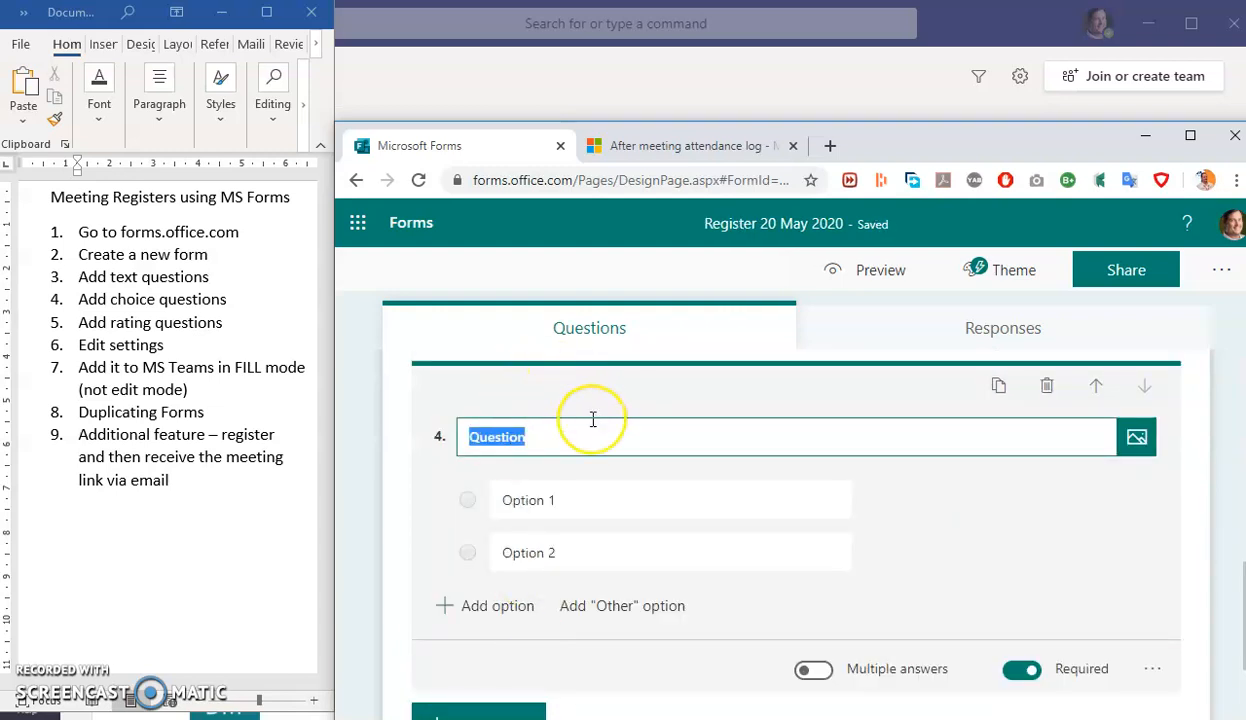
{"action": "type", "text": "Select y"}
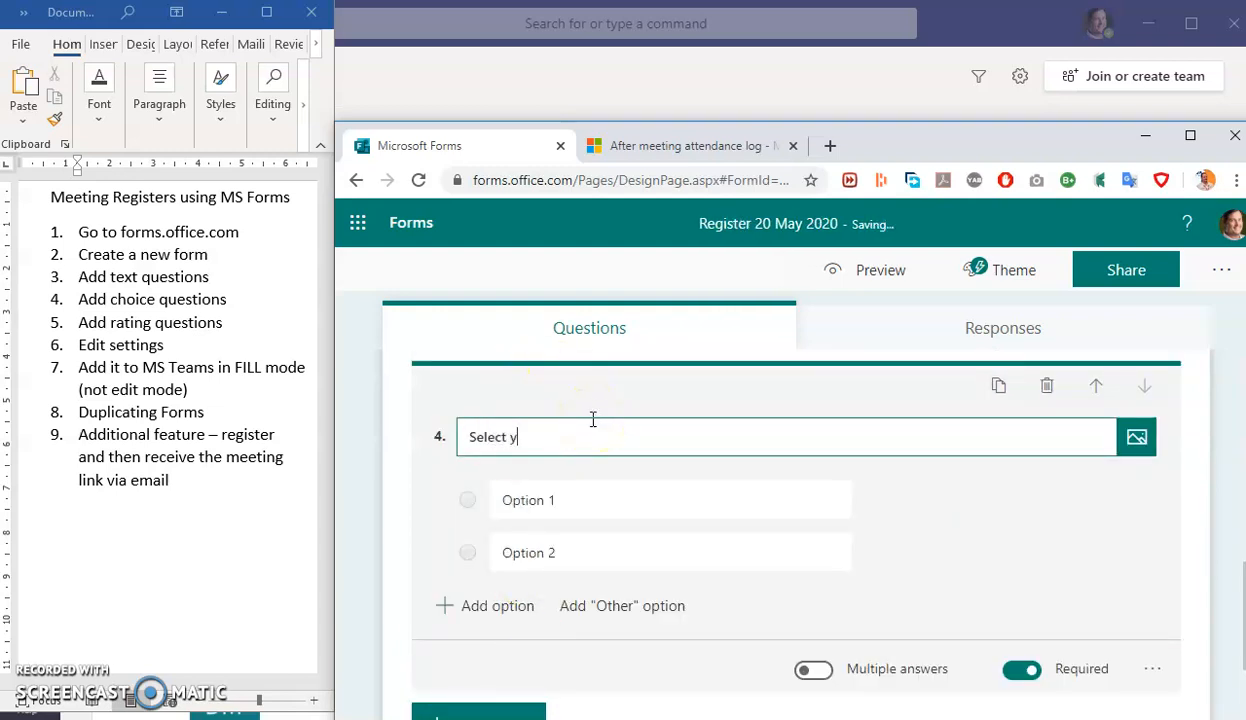
{"action": "type", "text": "our faculty from the list below"}
{"action": "left_click", "coordinate": [625, 501]}
{"action": "type", "text": "FEBE"}
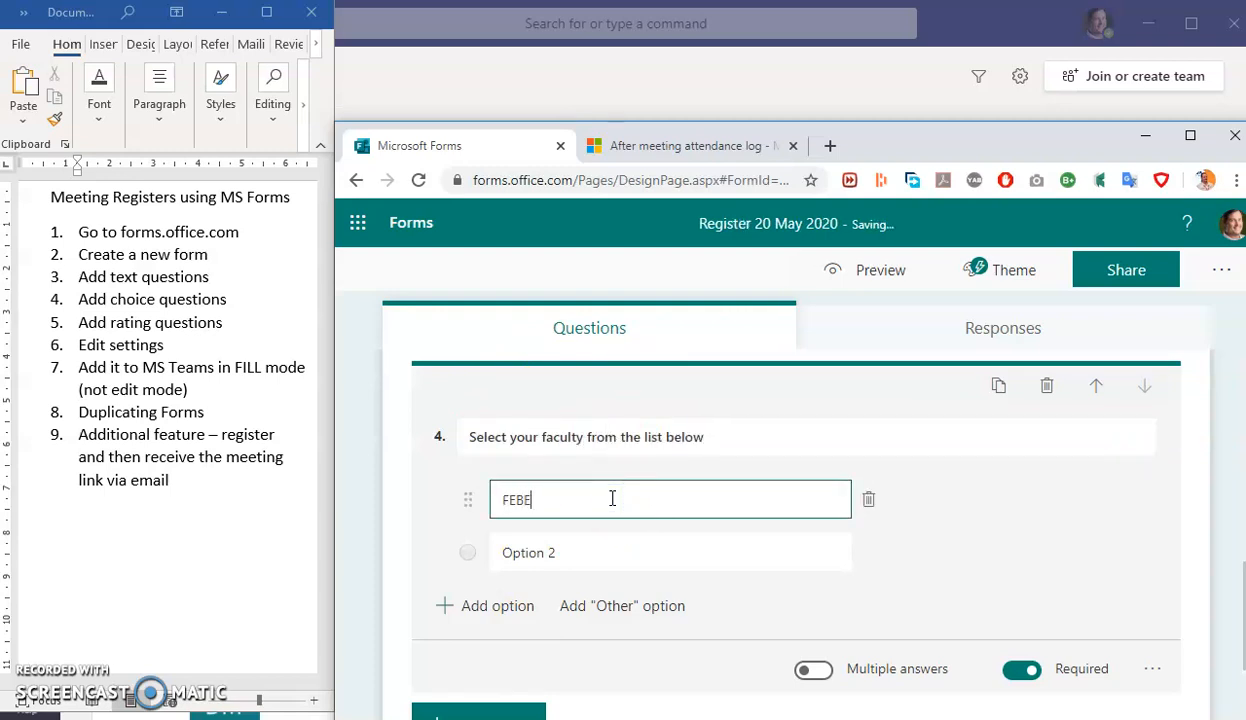
{"action": "left_click", "coordinate": [592, 551]}
{"action": "type", "text": "FAD"}
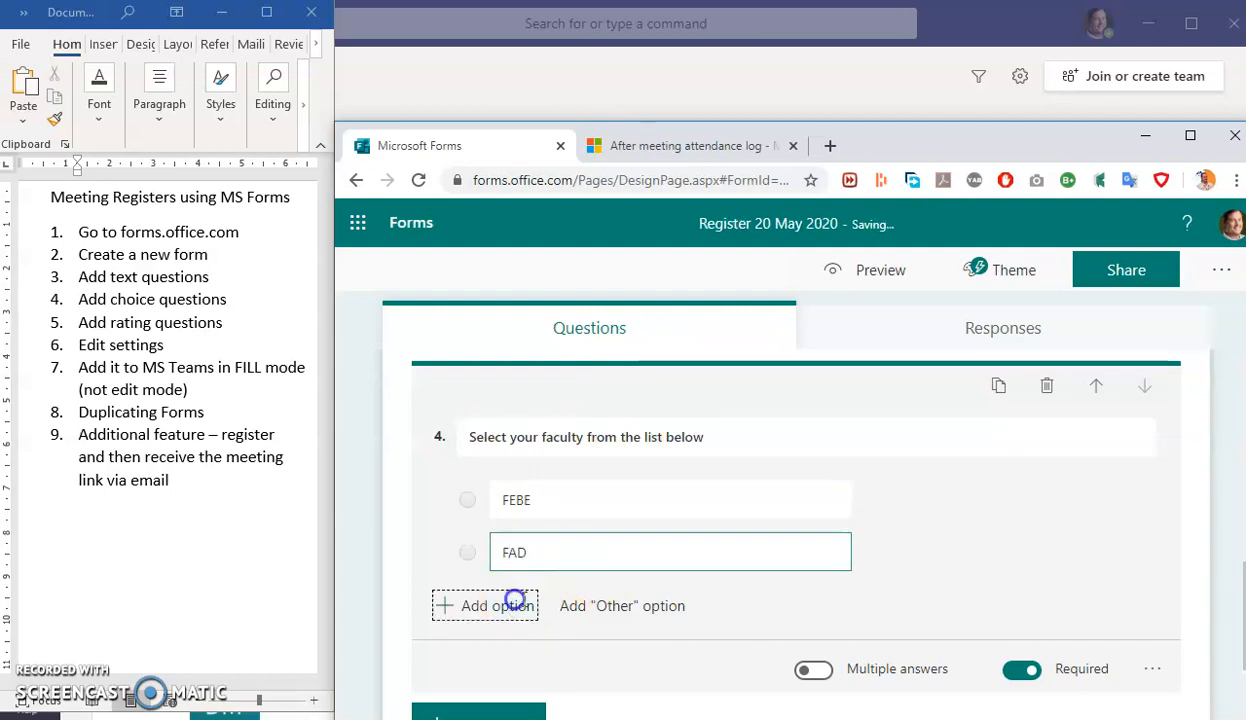
{"action": "left_click", "coordinate": [509, 604]}
{"action": "type", "text": "FMS"}
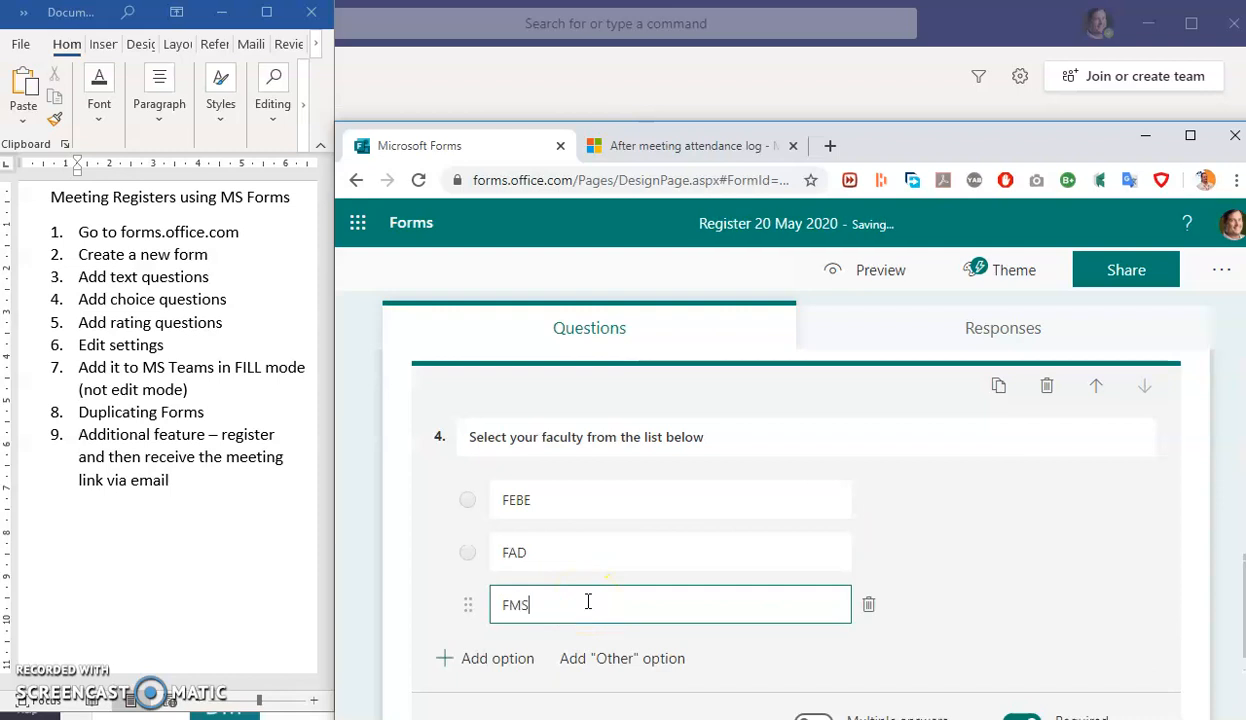
{"action": "left_click", "coordinate": [488, 660]}
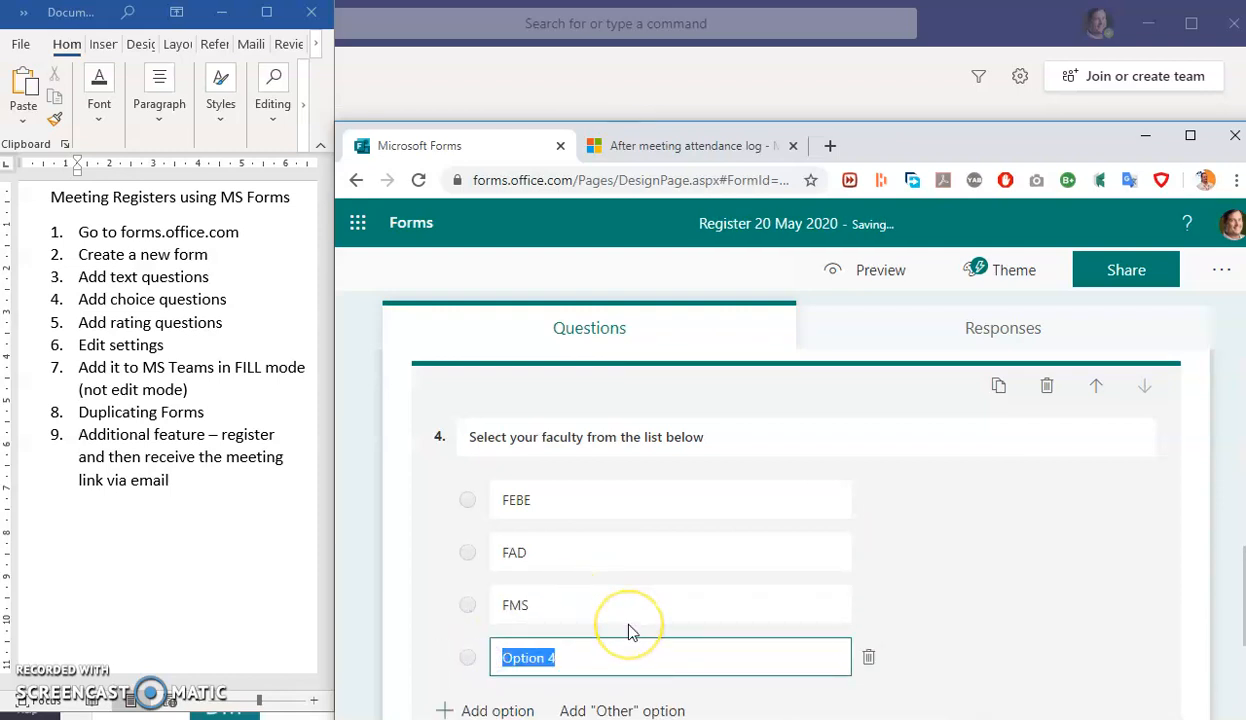
{"action": "type", "text": "FAI"}
- Add the faculty options FHS and FAS plus an Other option
{"action": "scroll", "coordinate": [600, 636], "scroll_direction": "down", "scroll_amount": 1}
{"action": "left_click", "coordinate": [510, 614]}
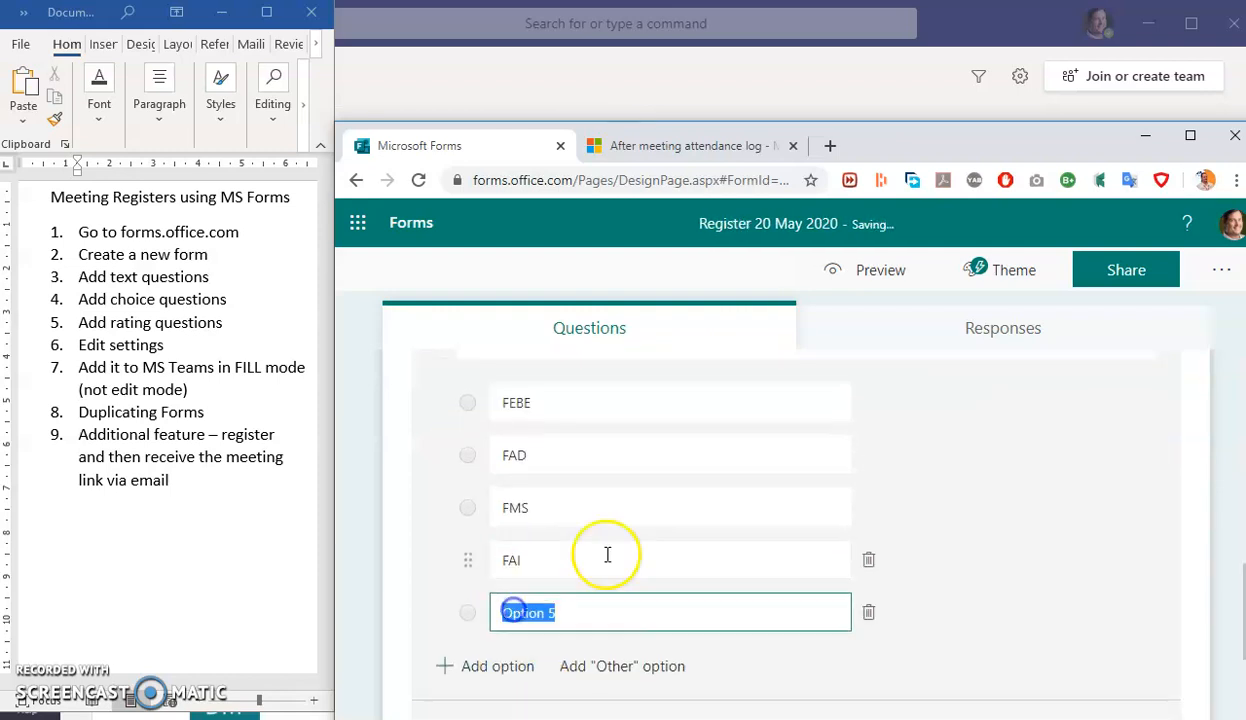
{"action": "type", "text": "FHS"}
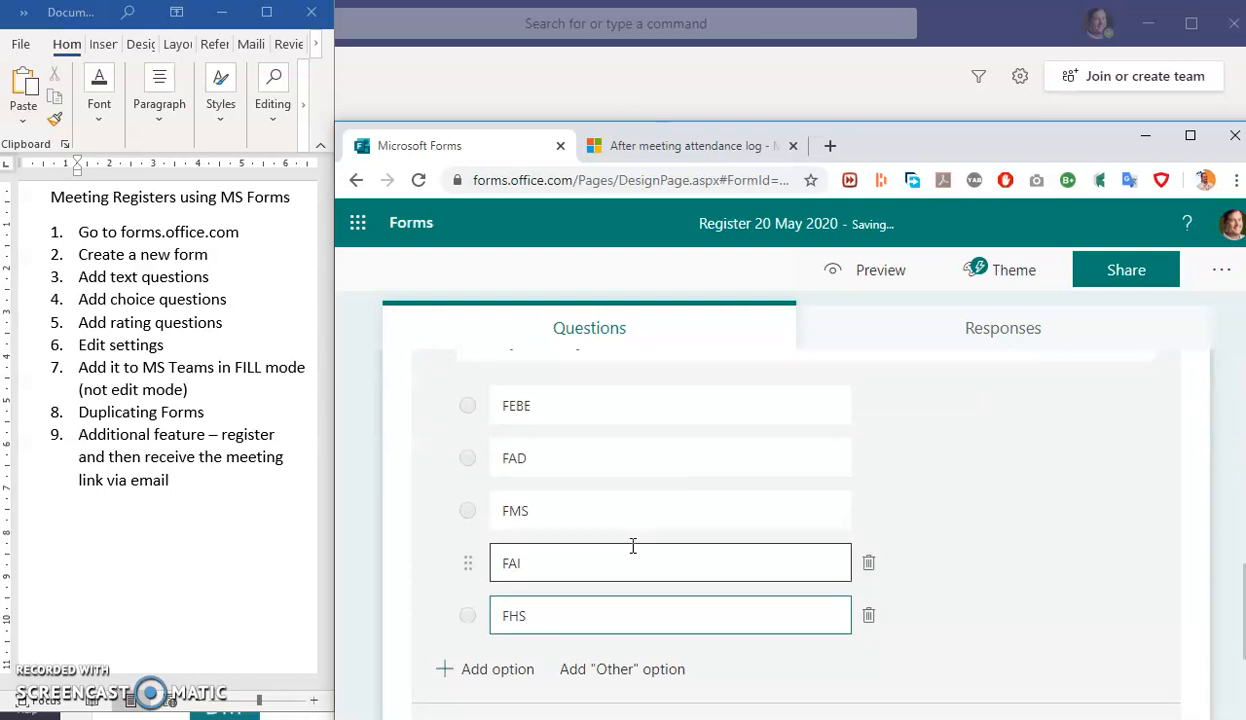
{"action": "scroll", "coordinate": [633, 547], "scroll_direction": "up", "scroll_amount": 1}
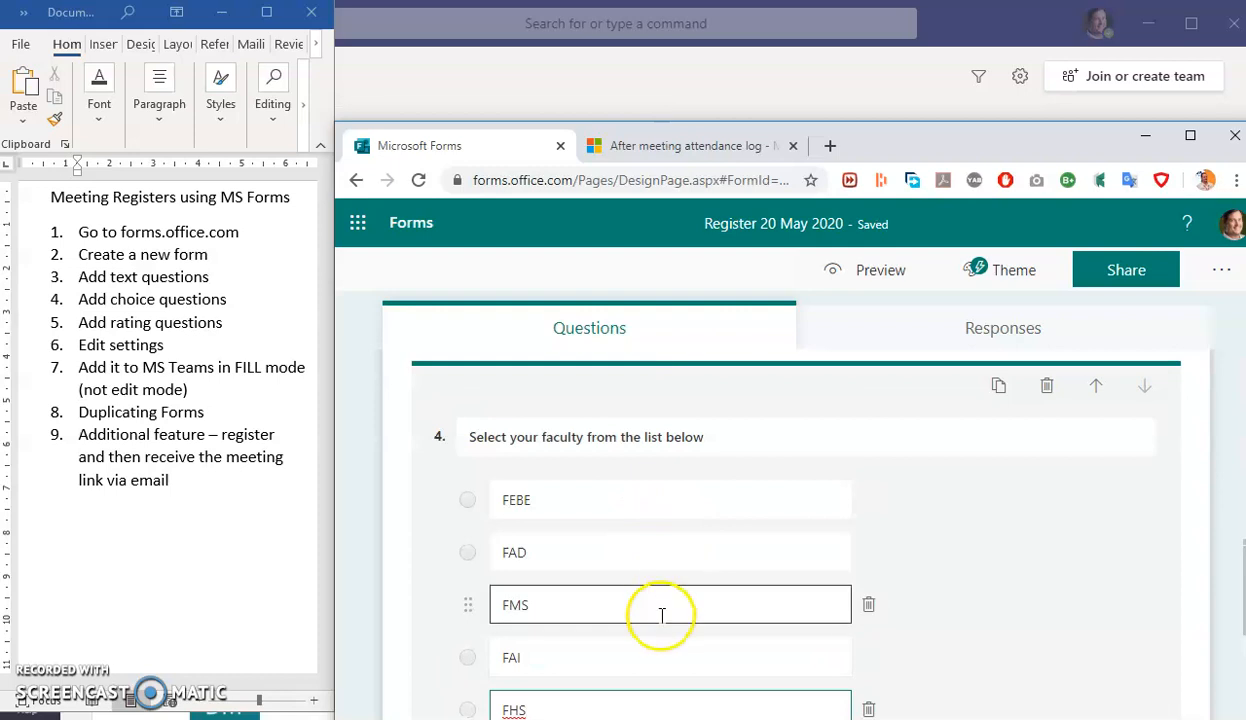
{"action": "scroll", "coordinate": [657, 606], "scroll_direction": "down", "scroll_amount": 1}
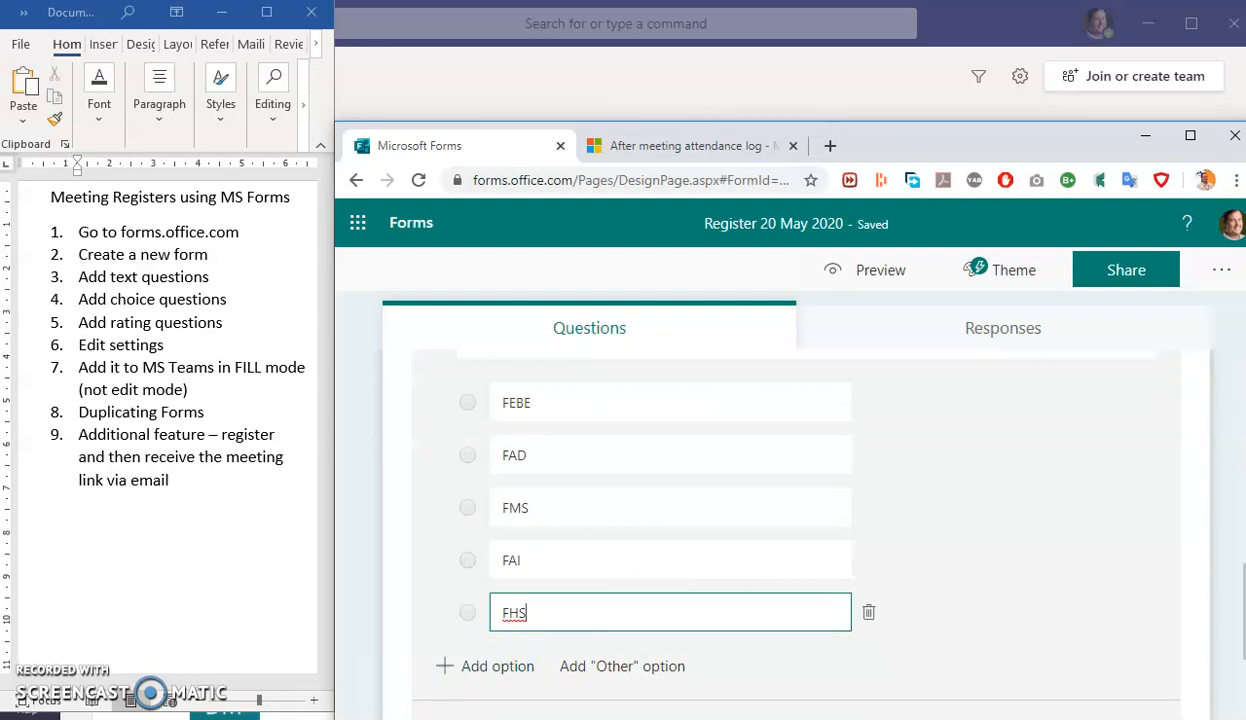
{"action": "left_click", "coordinate": [478, 666]}
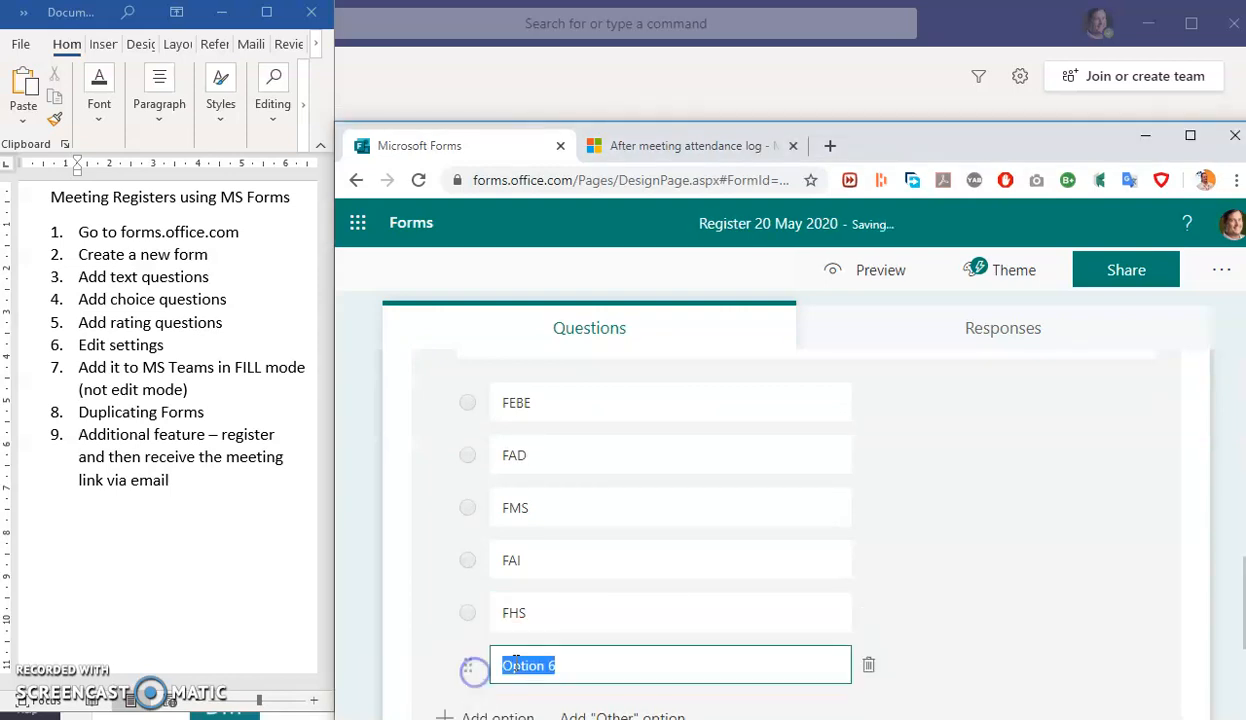
{"action": "type", "text": "FAS"}
{"action": "scroll", "coordinate": [679, 661], "scroll_direction": "down", "scroll_amount": 1}
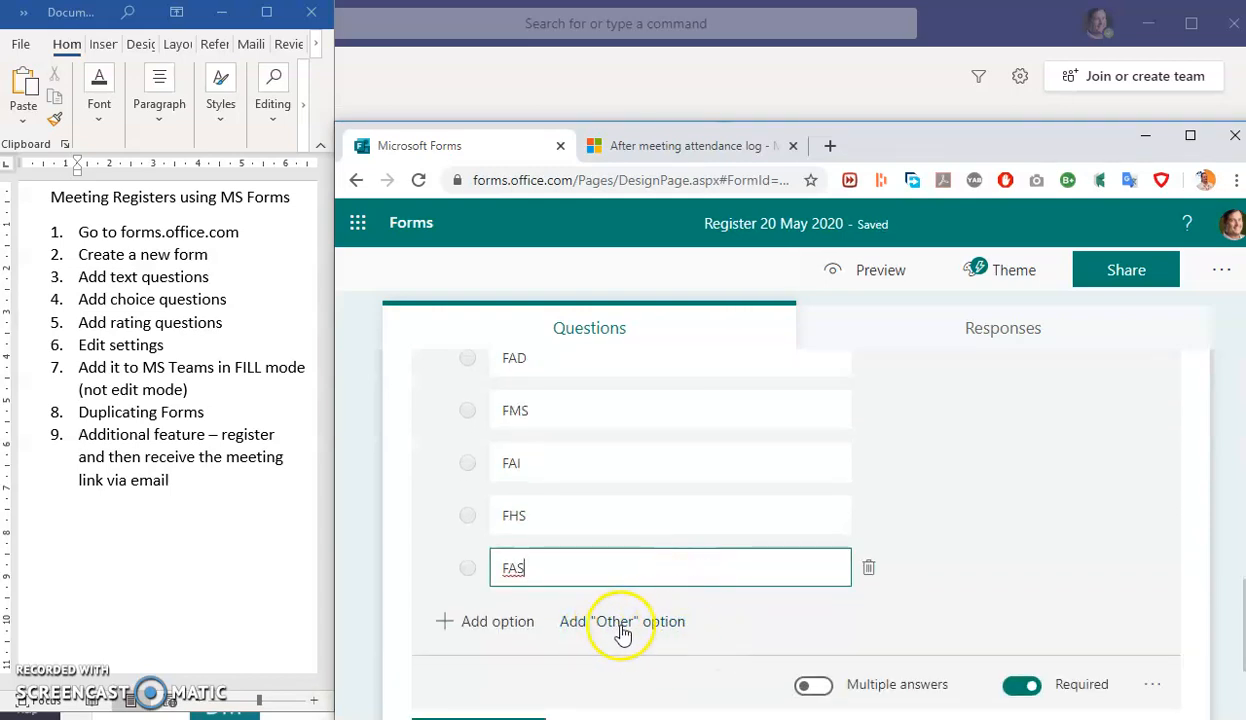
{"action": "left_click", "coordinate": [618, 624]}
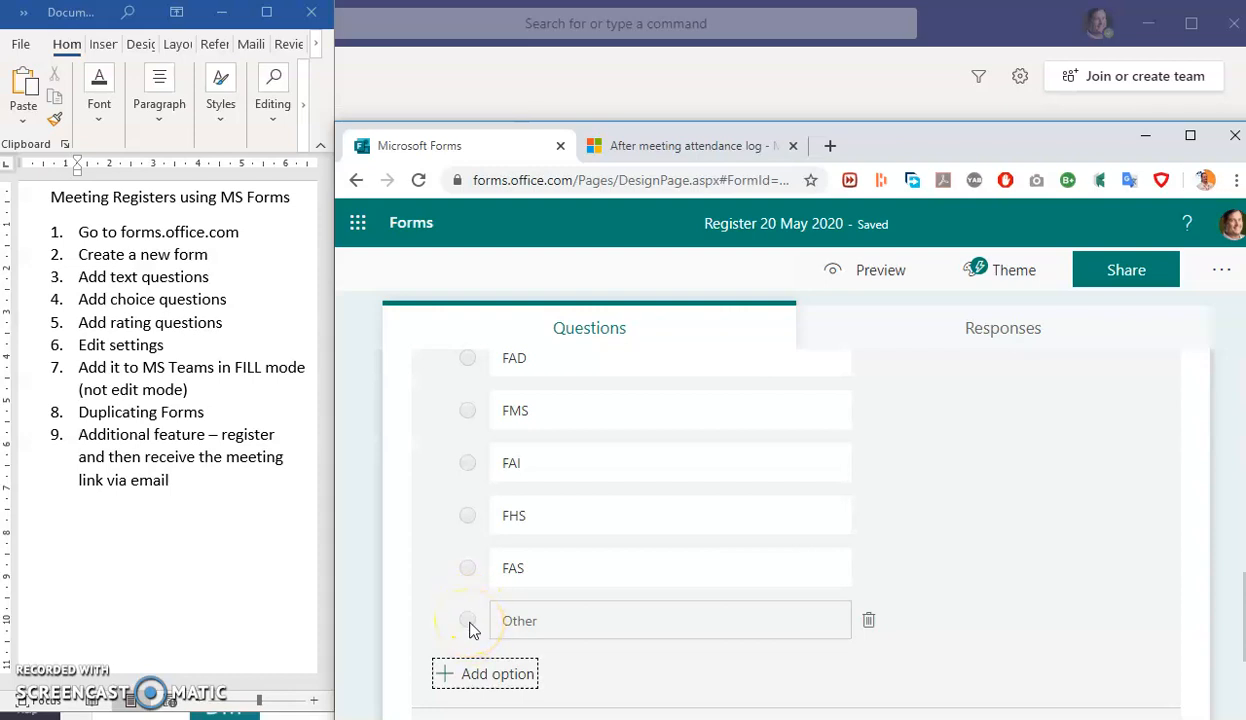
{"action": "left_click", "coordinate": [565, 618]}
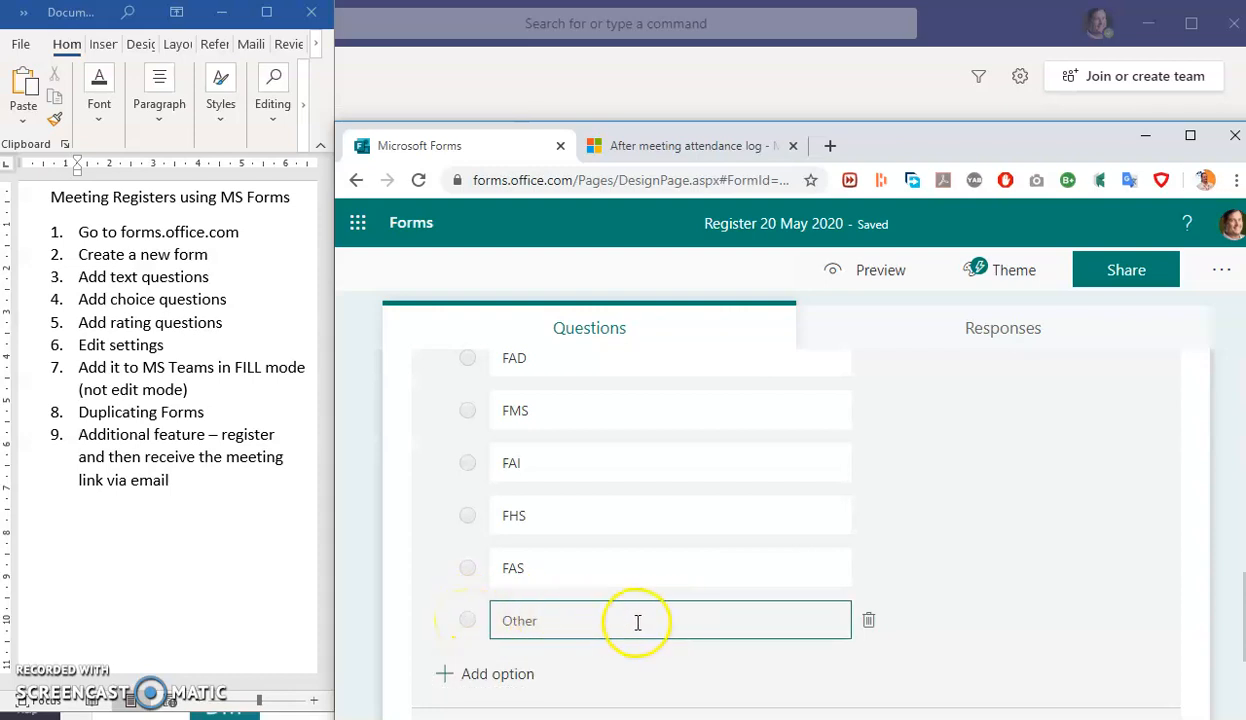
- Display the faculty question's answers as a drop-down list
{"action": "scroll", "coordinate": [945, 570], "scroll_direction": "down", "scroll_amount": 2}
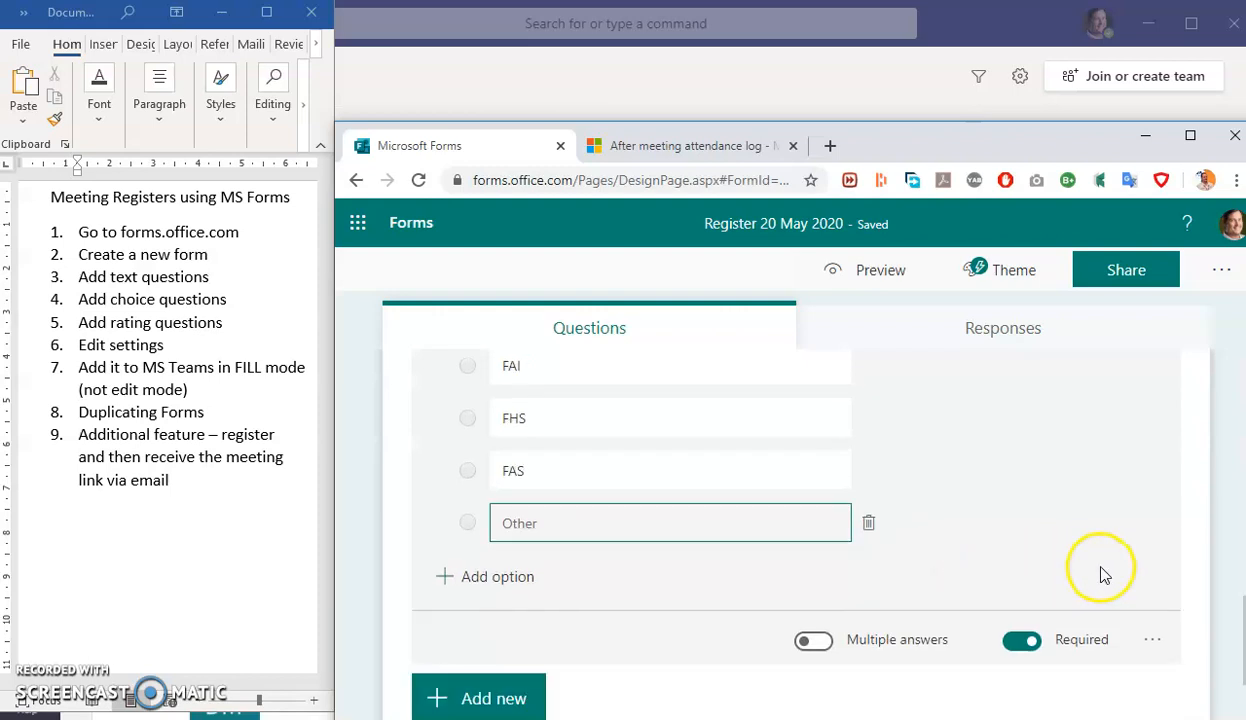
{"action": "scroll", "coordinate": [1110, 570], "scroll_direction": "down", "scroll_amount": 2}
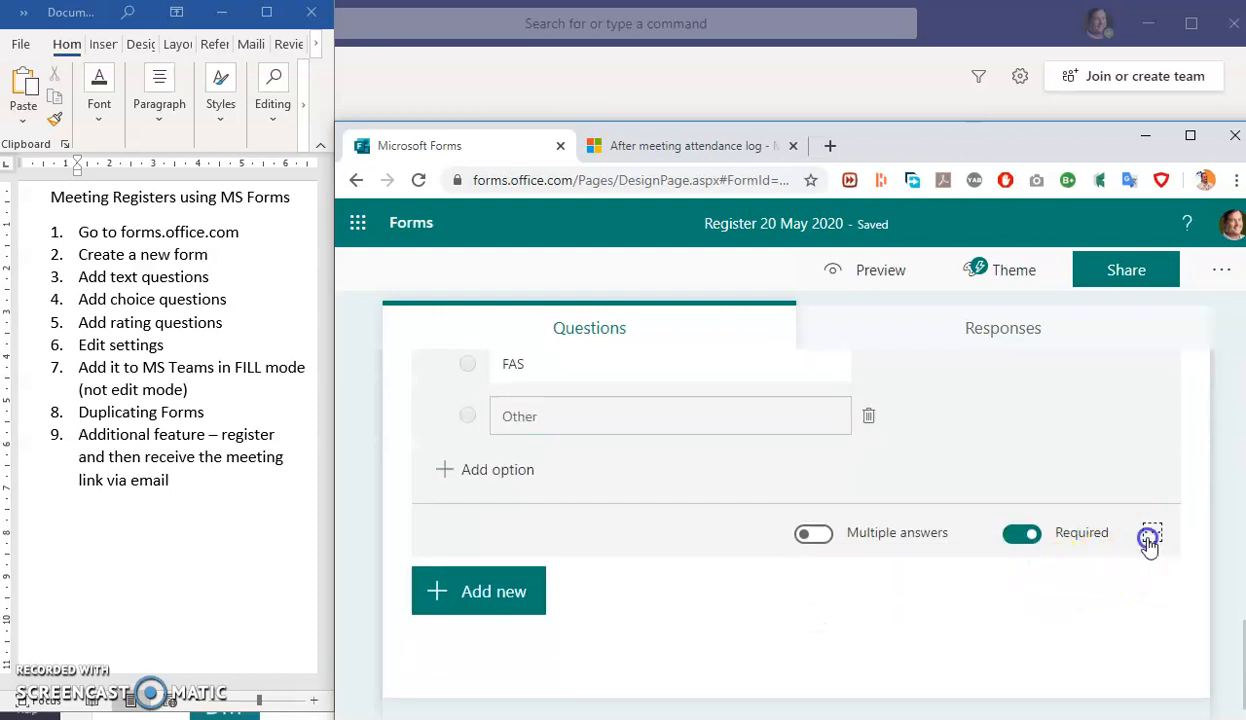
{"action": "left_click", "coordinate": [1150, 537]}
{"action": "left_click", "coordinate": [1192, 597]}
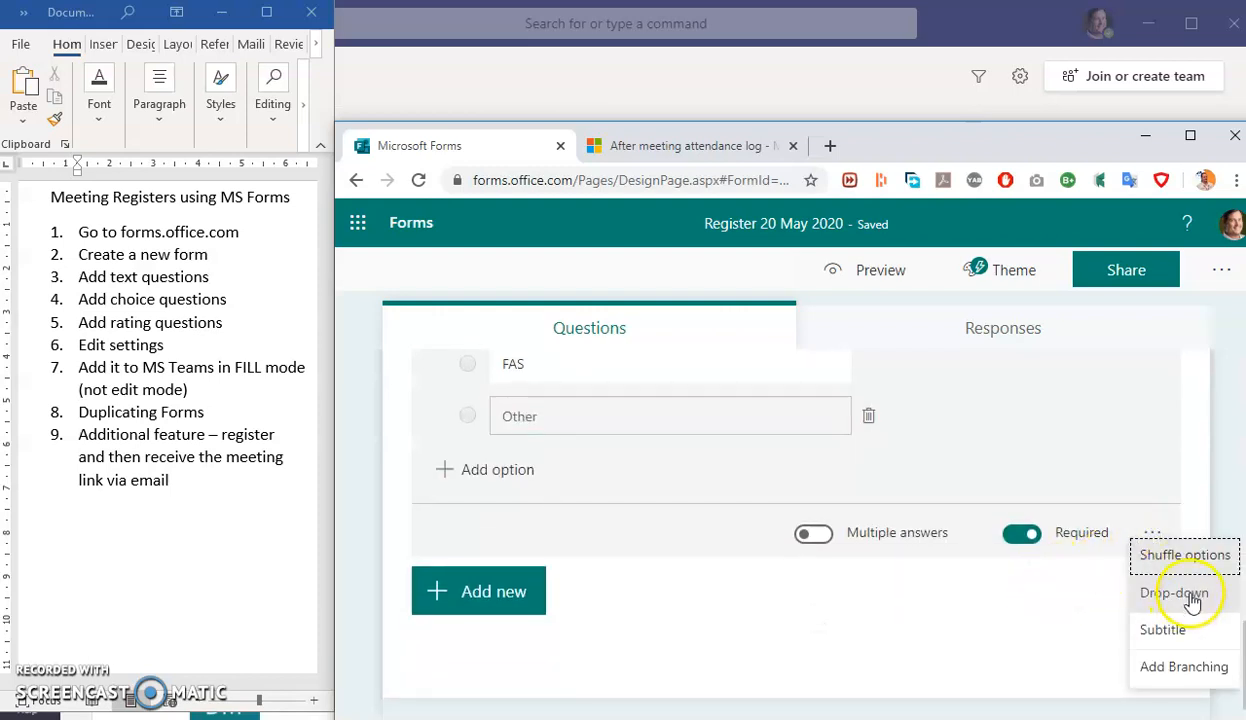
{"action": "scroll", "coordinate": [560, 530], "scroll_direction": "up", "scroll_amount": 3}
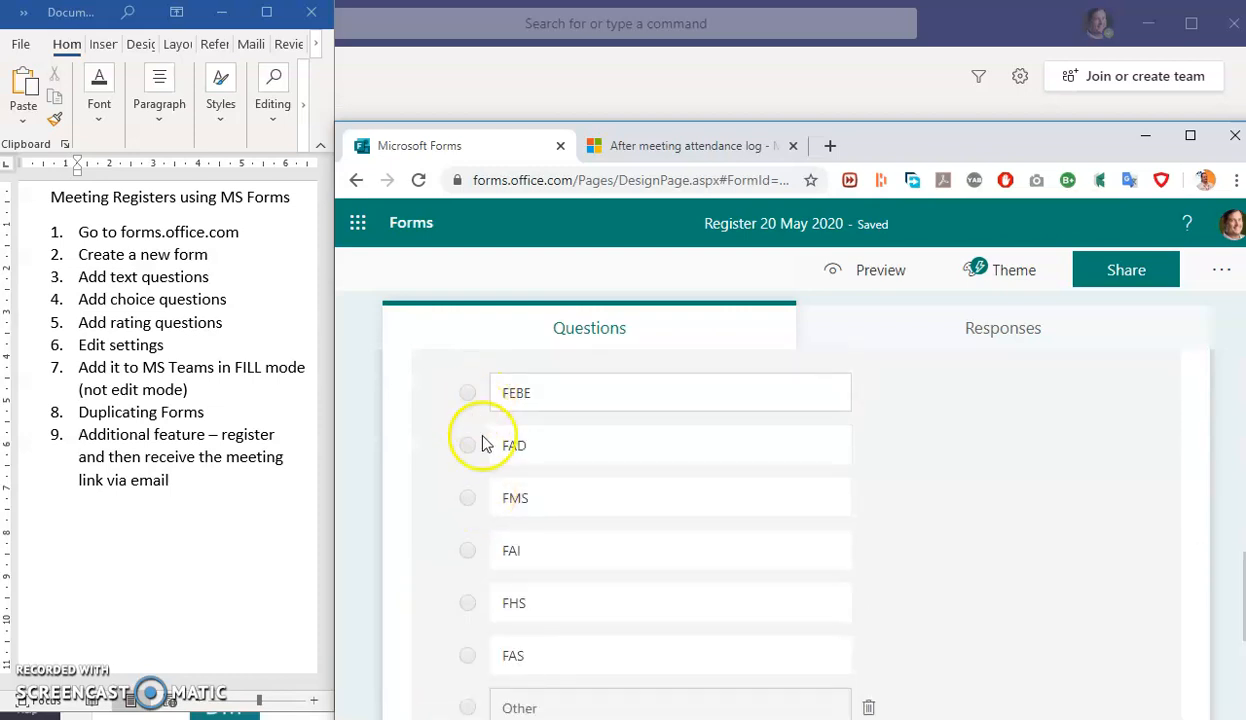
{"action": "scroll", "coordinate": [485, 652], "scroll_direction": "down", "scroll_amount": 2}
{"action": "left_click", "coordinate": [1152, 630]}
{"action": "left_click", "coordinate": [1185, 686]}
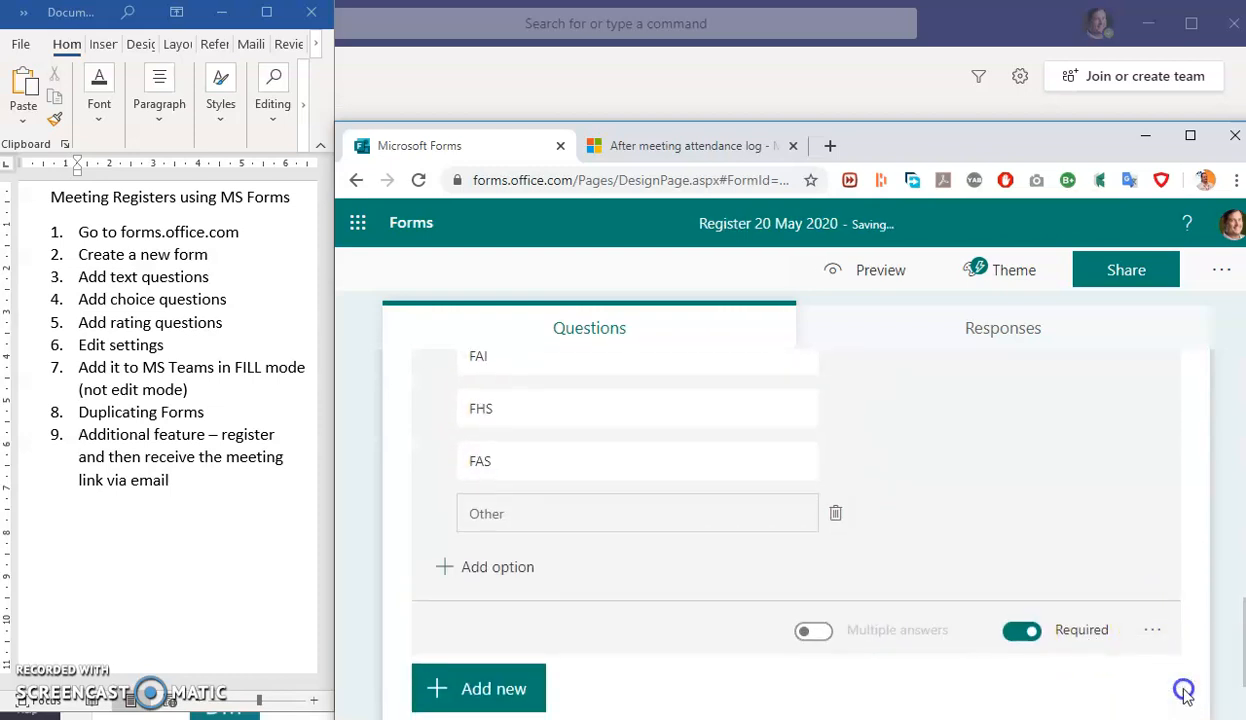
{"action": "scroll", "coordinate": [632, 647], "scroll_direction": "down", "scroll_amount": 1}
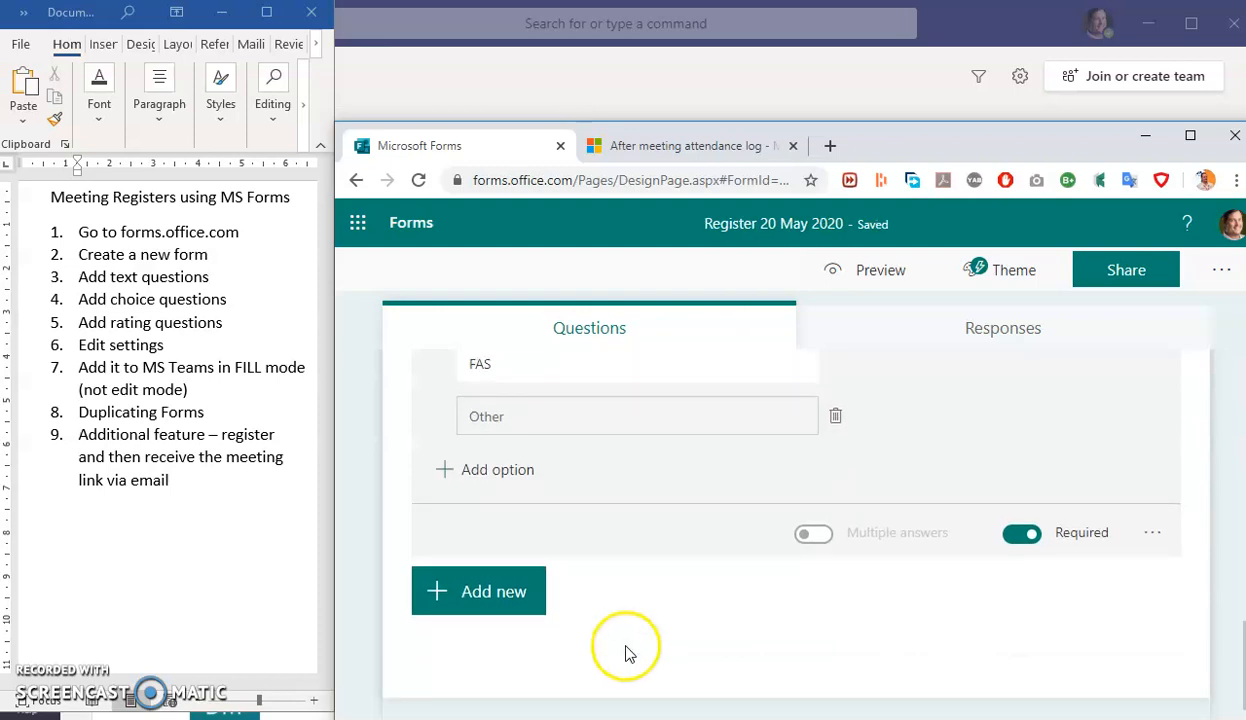
- Add a 5-level star rating question titled 'Rate the session'
{"action": "left_click", "coordinate": [490, 585]}
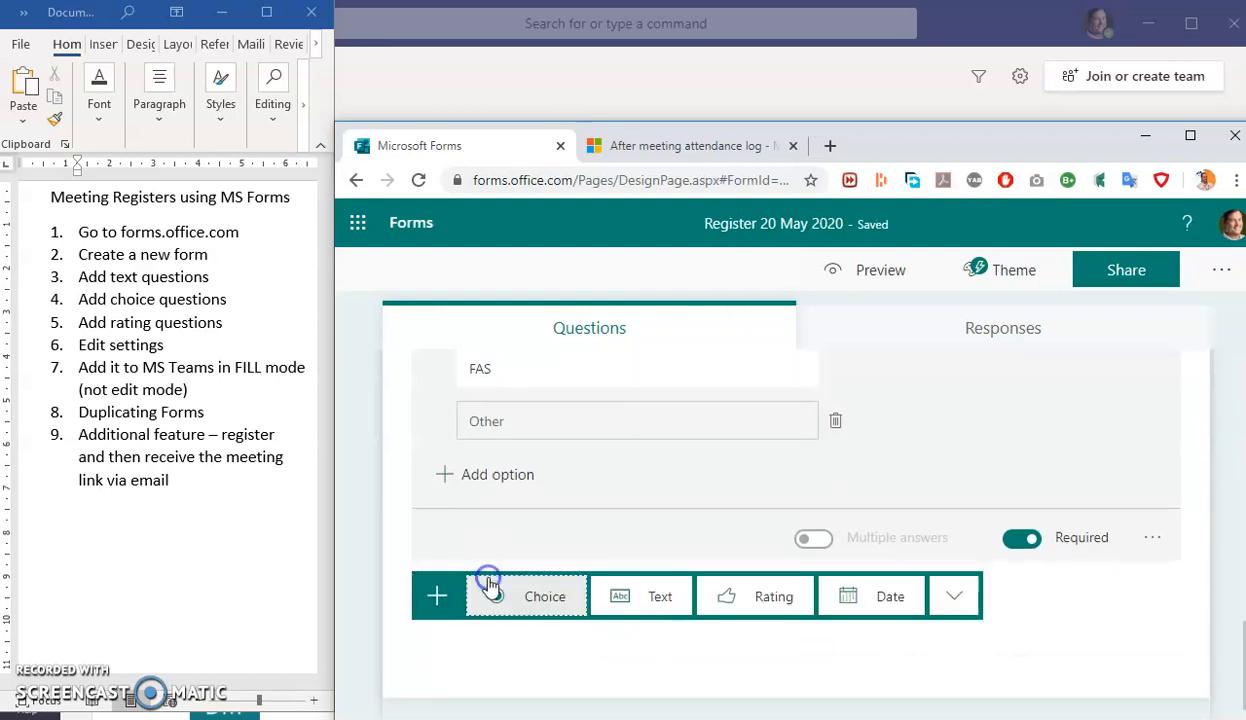
{"action": "left_click", "coordinate": [769, 600]}
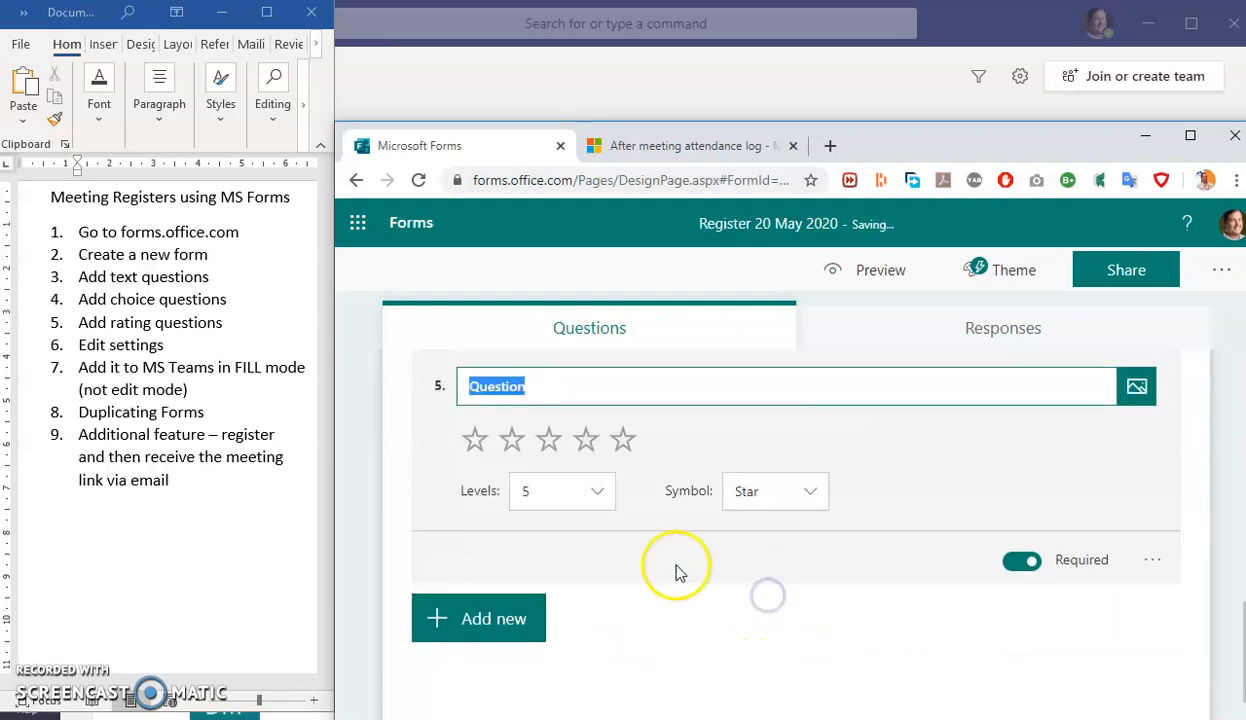
{"action": "left_click", "coordinate": [777, 503]}
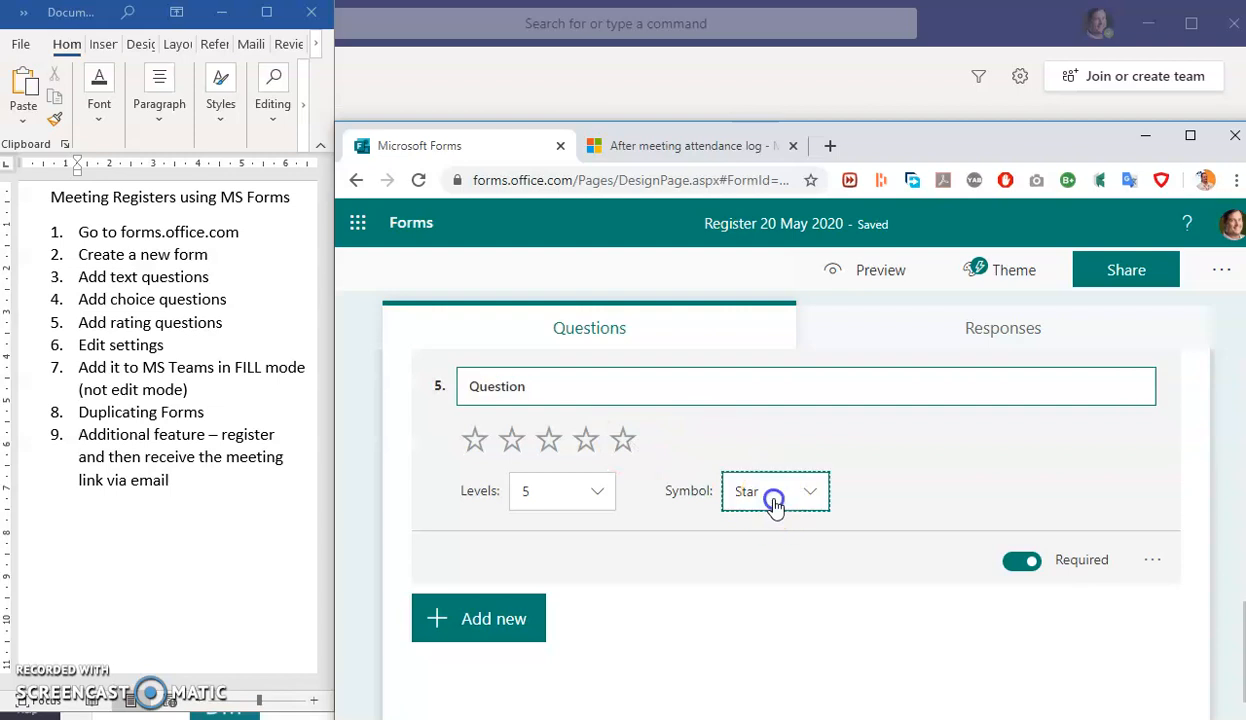
{"action": "left_click", "coordinate": [895, 445]}
{"action": "left_click", "coordinate": [626, 395]}
{"action": "type", "text": "Rate the"}
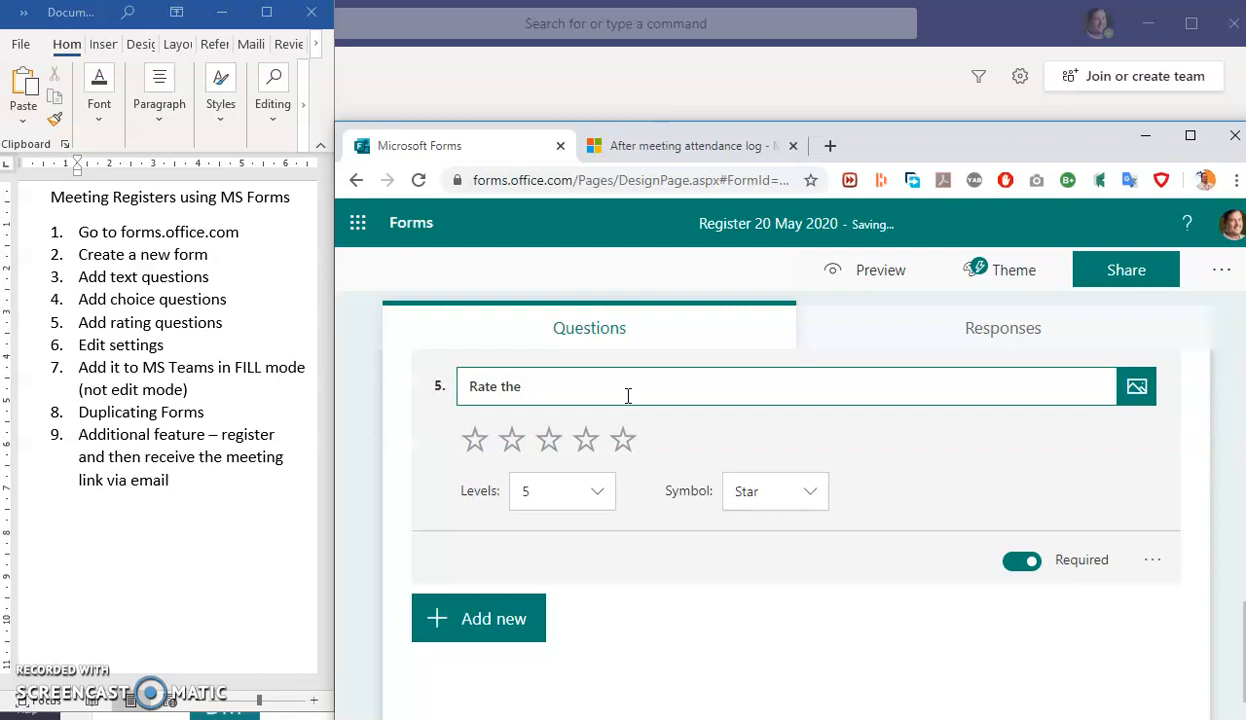
{"action": "type", "text": " s"}
- Add text question 'Any additional information you would like to provide' with Long answer on
{"action": "left_click", "coordinate": [464, 628]}
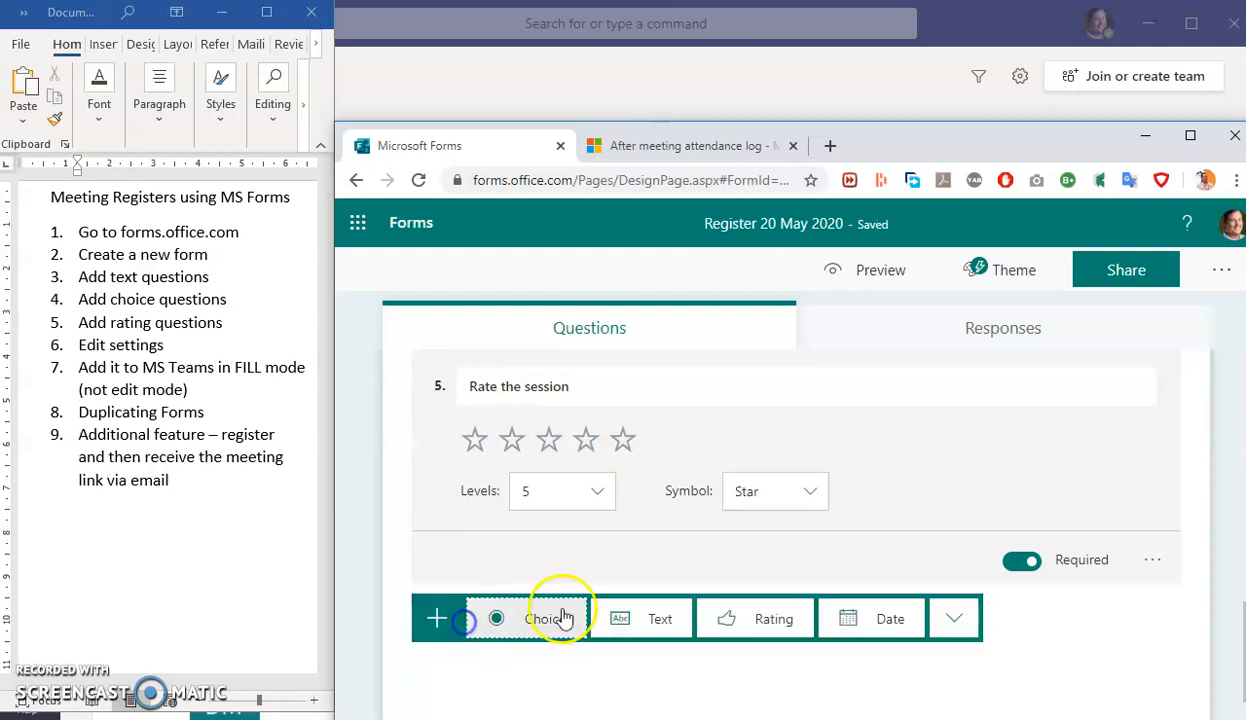
{"action": "left_click", "coordinate": [656, 625]}
{"action": "type", "text": "A"}
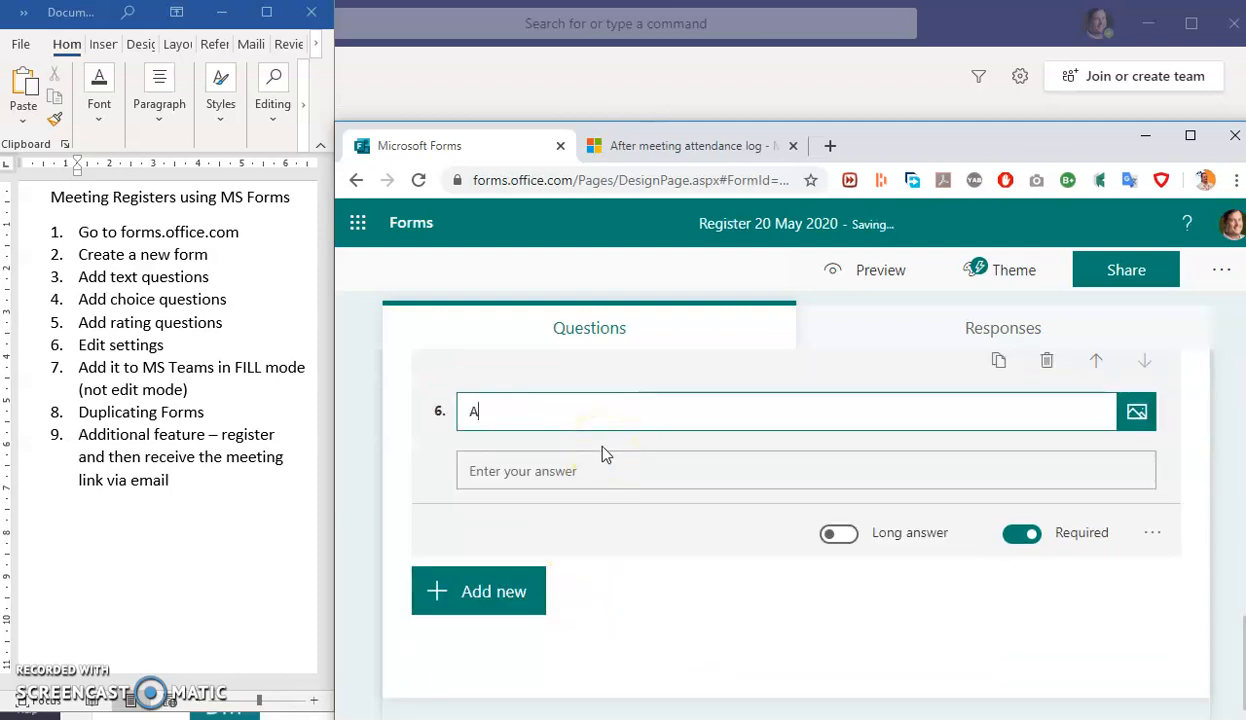
{"action": "type", "text": "ny additional "}
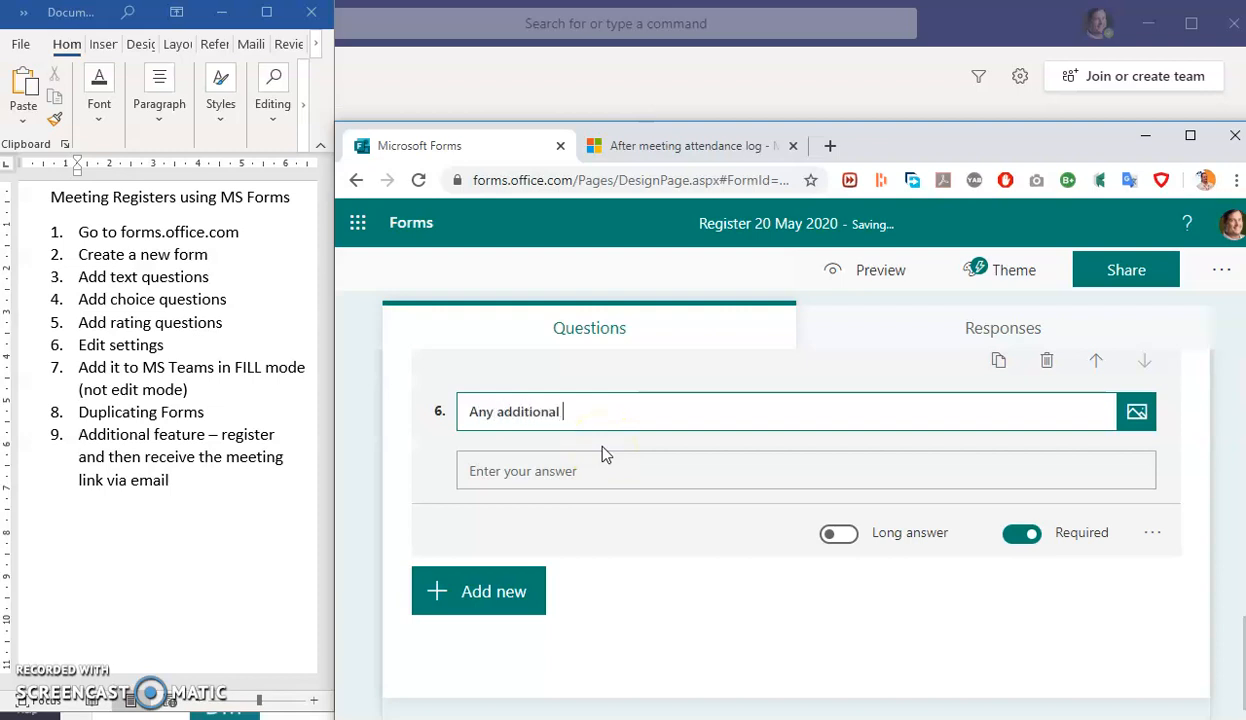
{"action": "type", "text": "information you wou"}
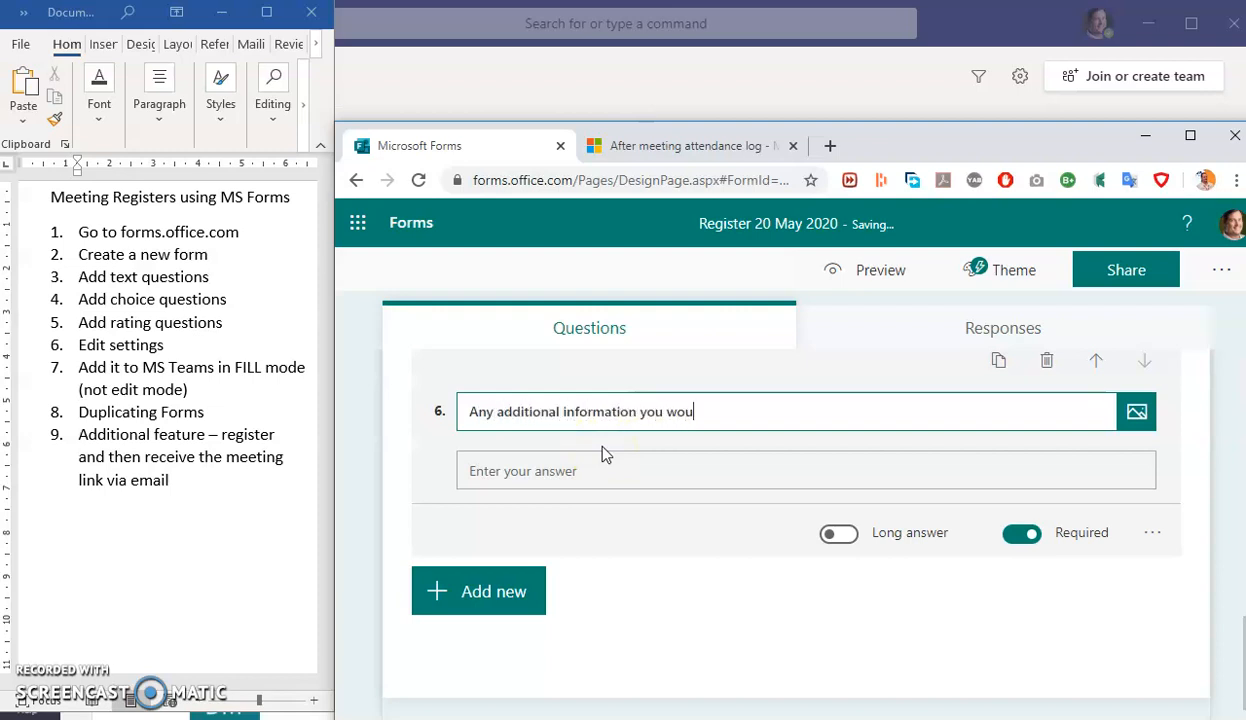
{"action": "type", "text": "ld like to provide"}
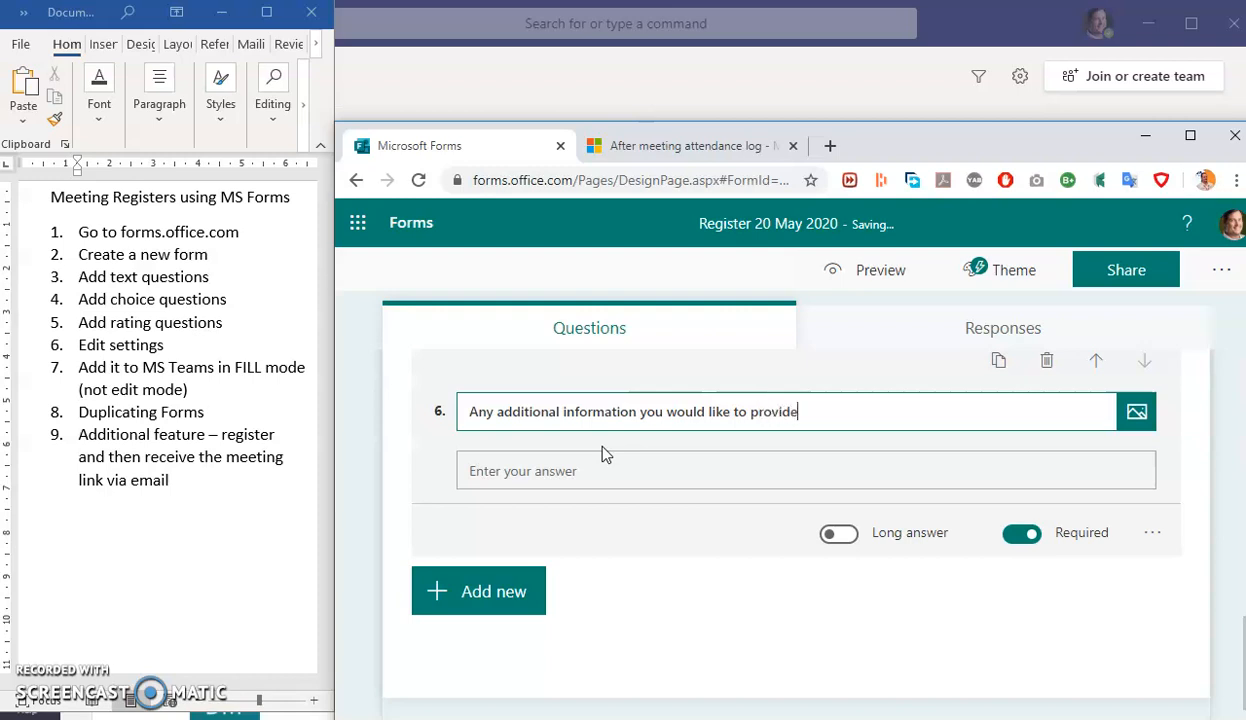
{"action": "left_click", "coordinate": [836, 533]}
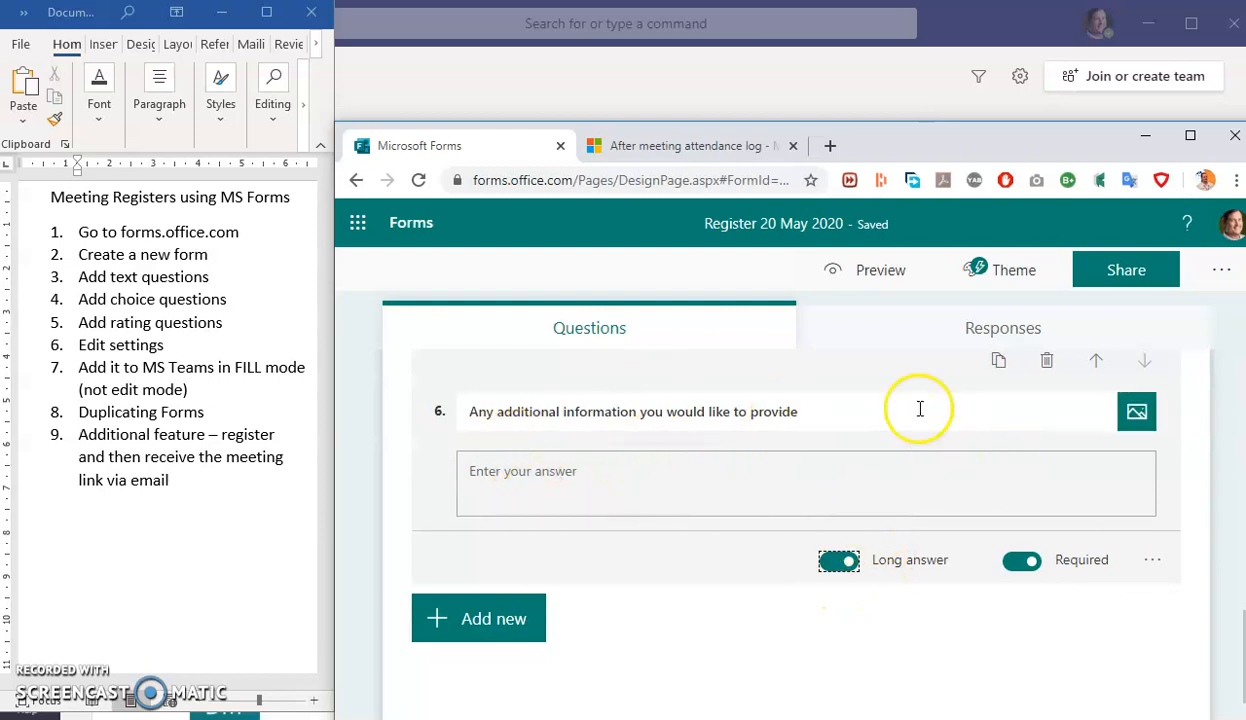
- Preview the form, picking FAS then Other as faculty and rating four stars
{"action": "left_click", "coordinate": [880, 270]}
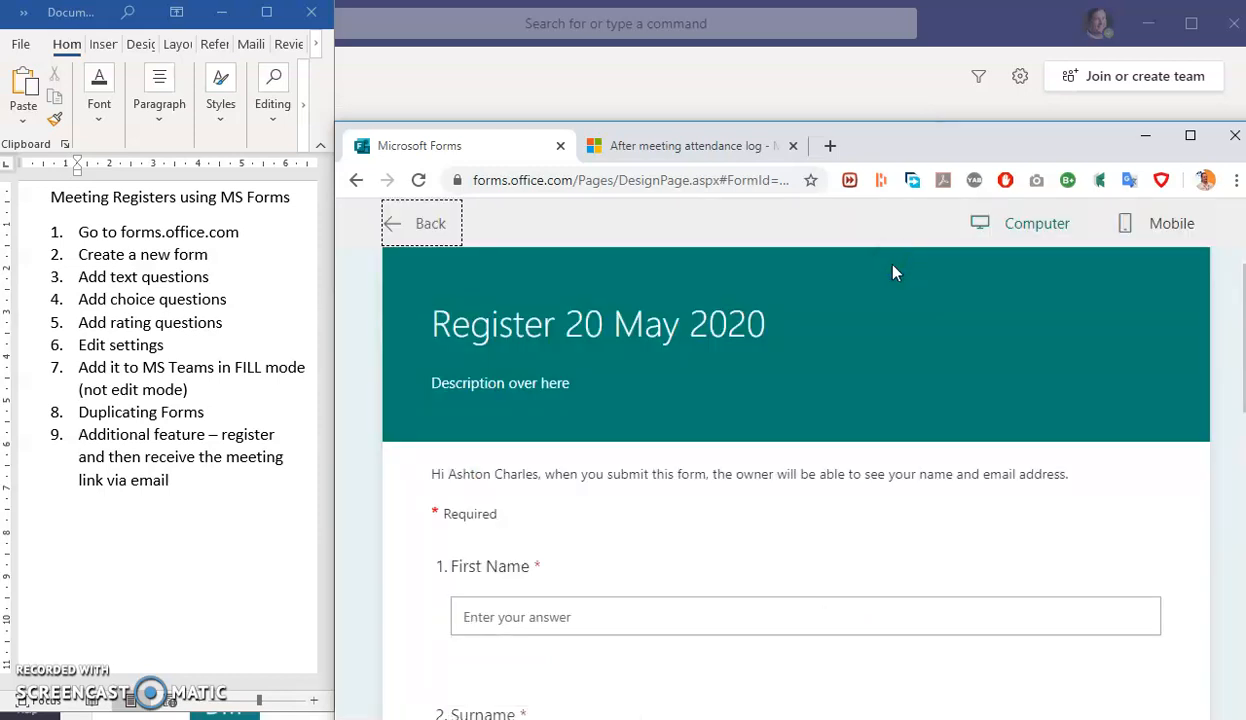
{"action": "scroll", "coordinate": [920, 417], "scroll_direction": "down", "scroll_amount": 2}
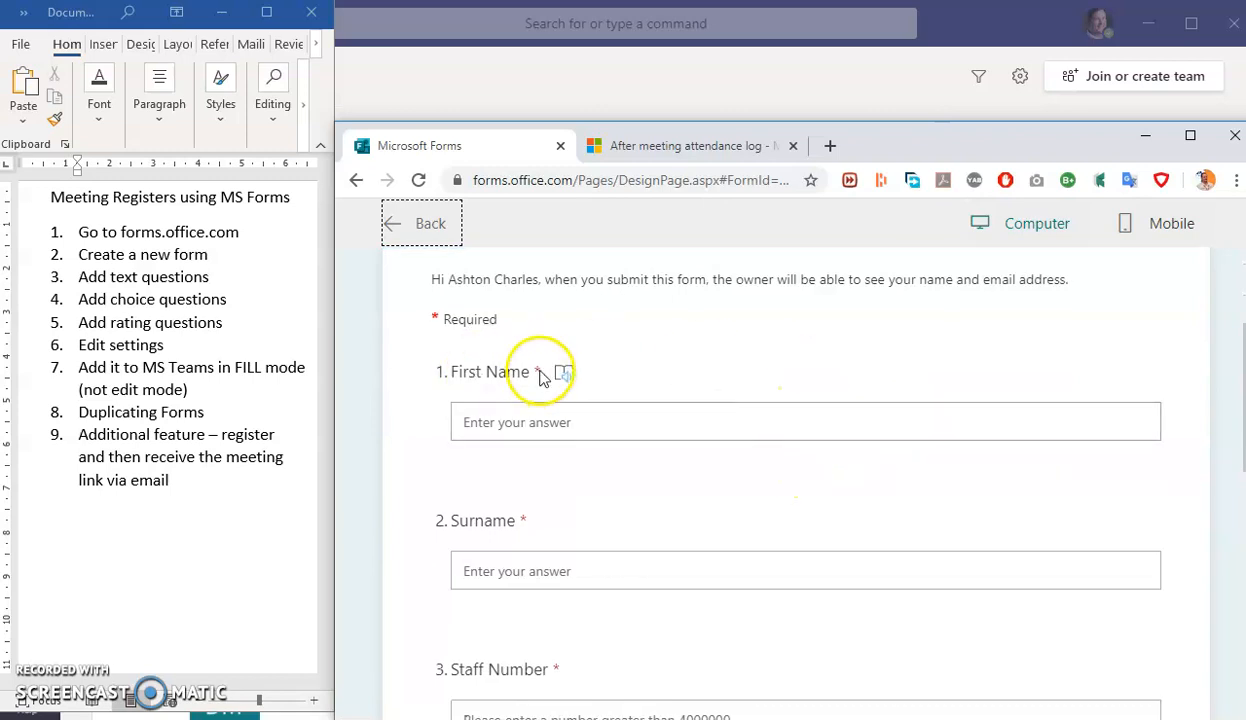
{"action": "scroll", "coordinate": [556, 512], "scroll_direction": "down", "scroll_amount": 4}
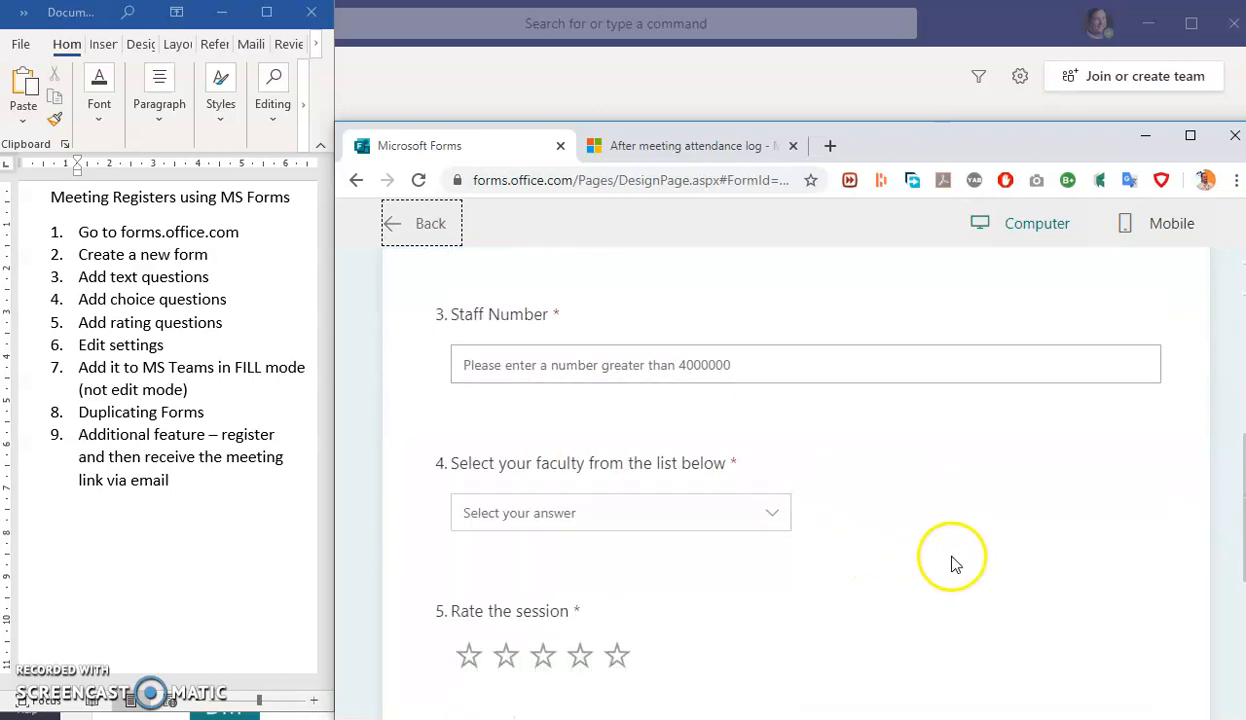
{"action": "left_click", "coordinate": [776, 481]}
{"action": "scroll", "coordinate": [700, 580], "scroll_direction": "down", "scroll_amount": 1}
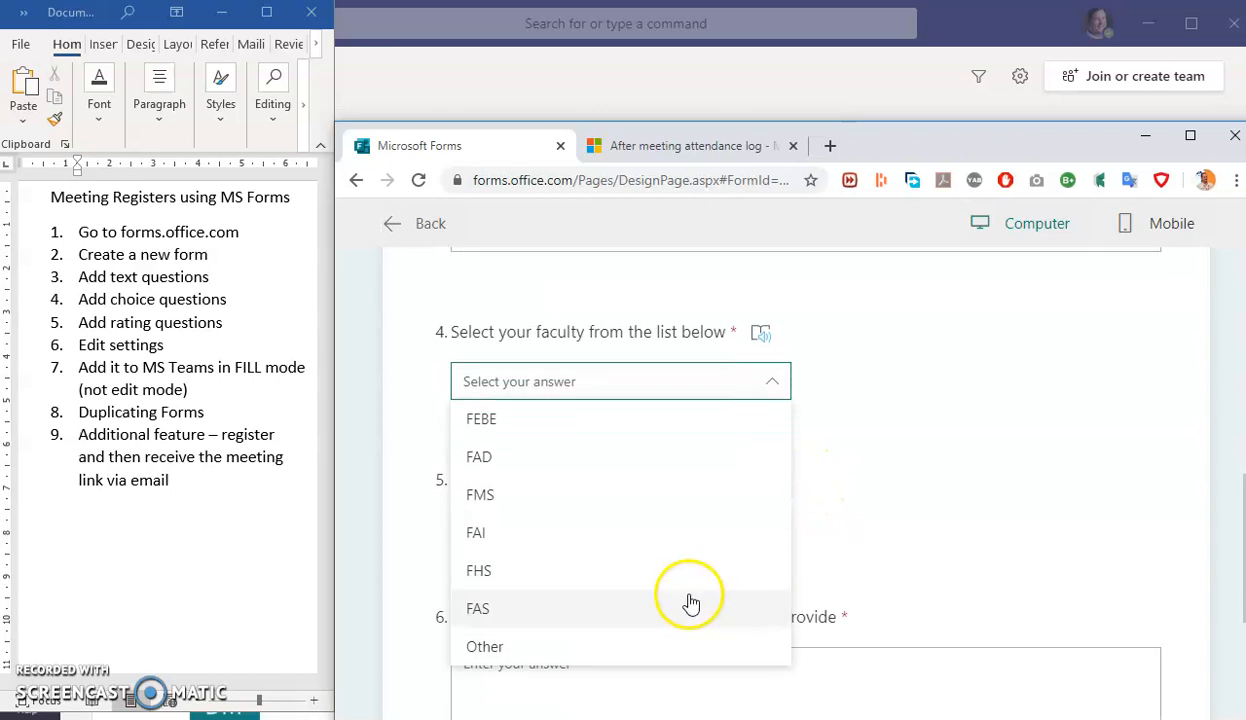
{"action": "scroll", "coordinate": [691, 603], "scroll_direction": "down", "scroll_amount": 1}
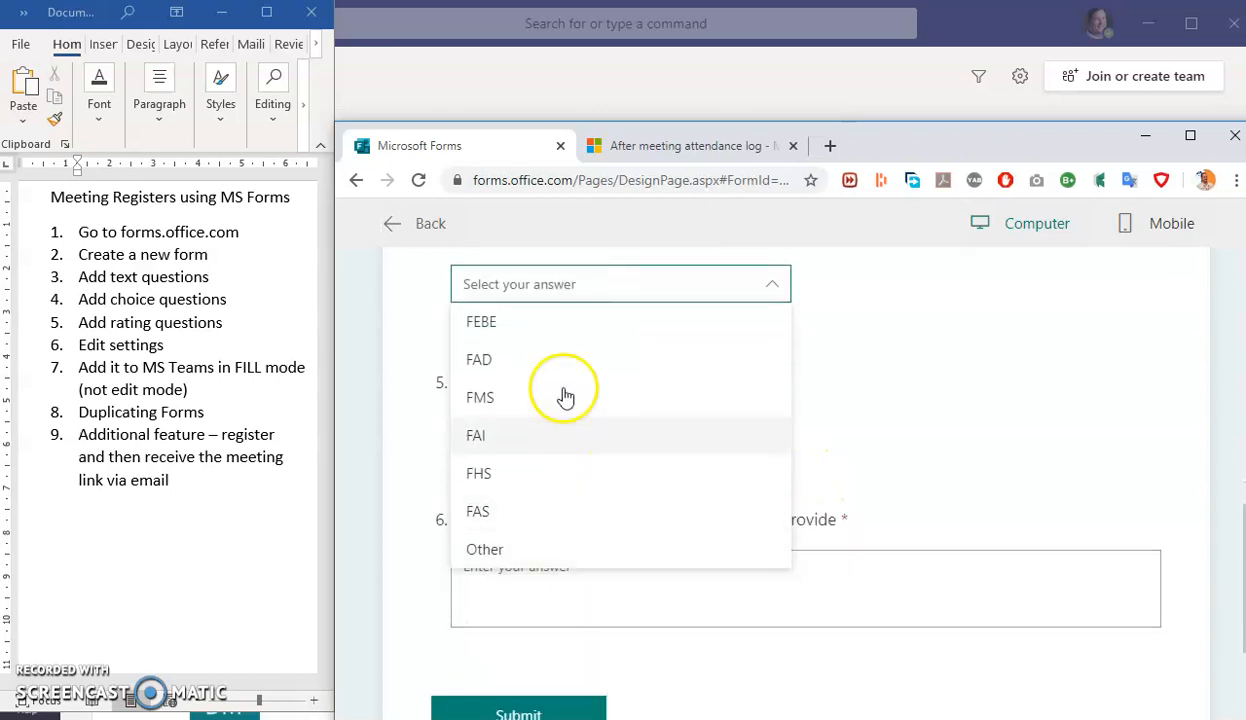
{"action": "left_click", "coordinate": [488, 516]}
{"action": "left_click", "coordinate": [716, 286]}
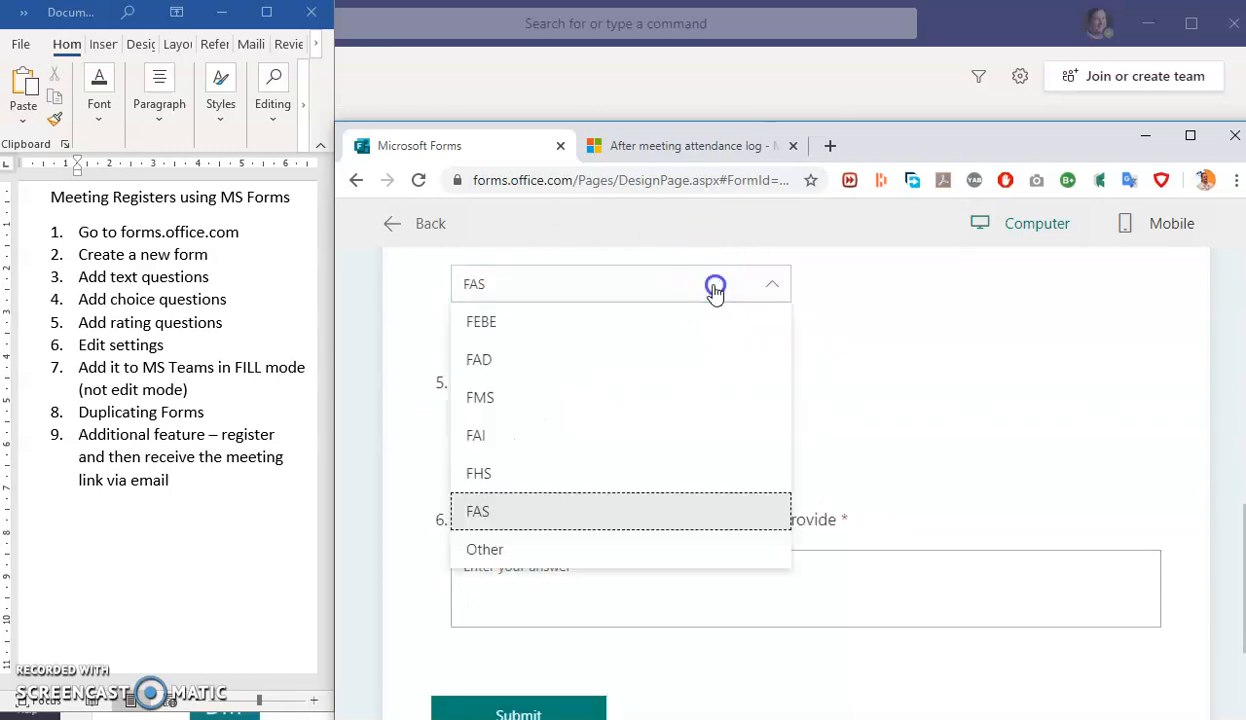
{"action": "left_click", "coordinate": [495, 551]}
{"action": "left_click", "coordinate": [578, 330]}
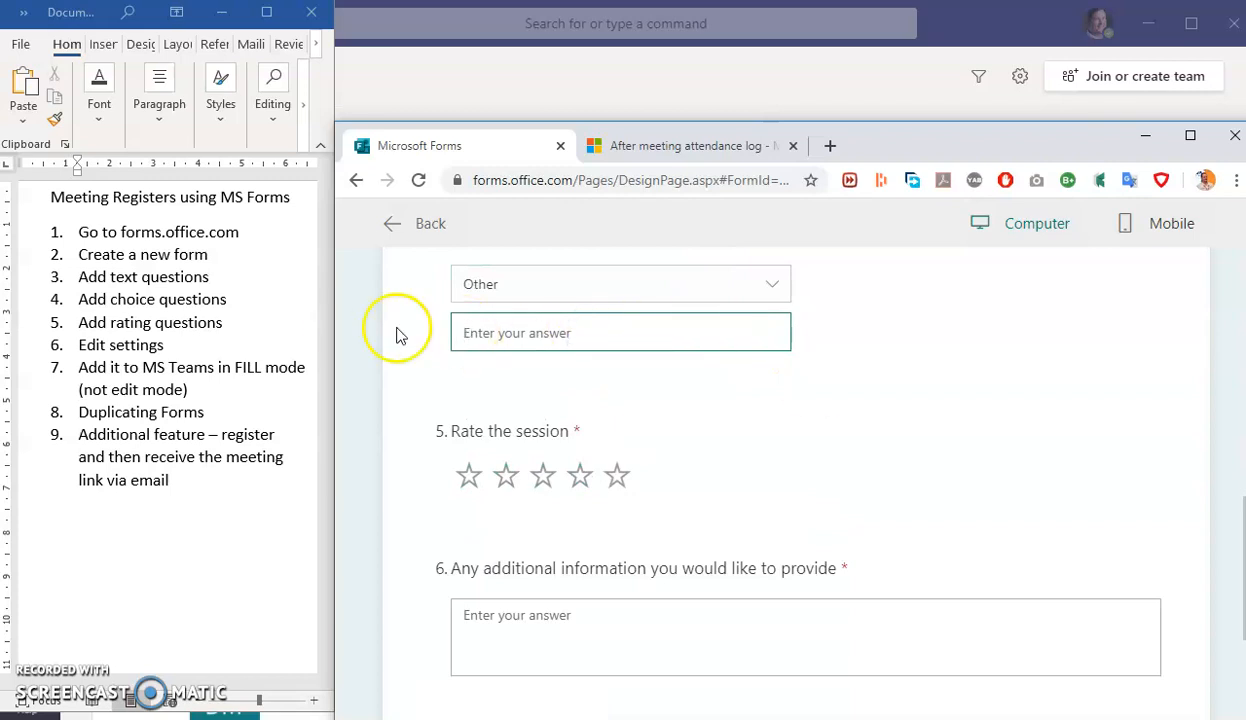
{"action": "left_click", "coordinate": [580, 476]}
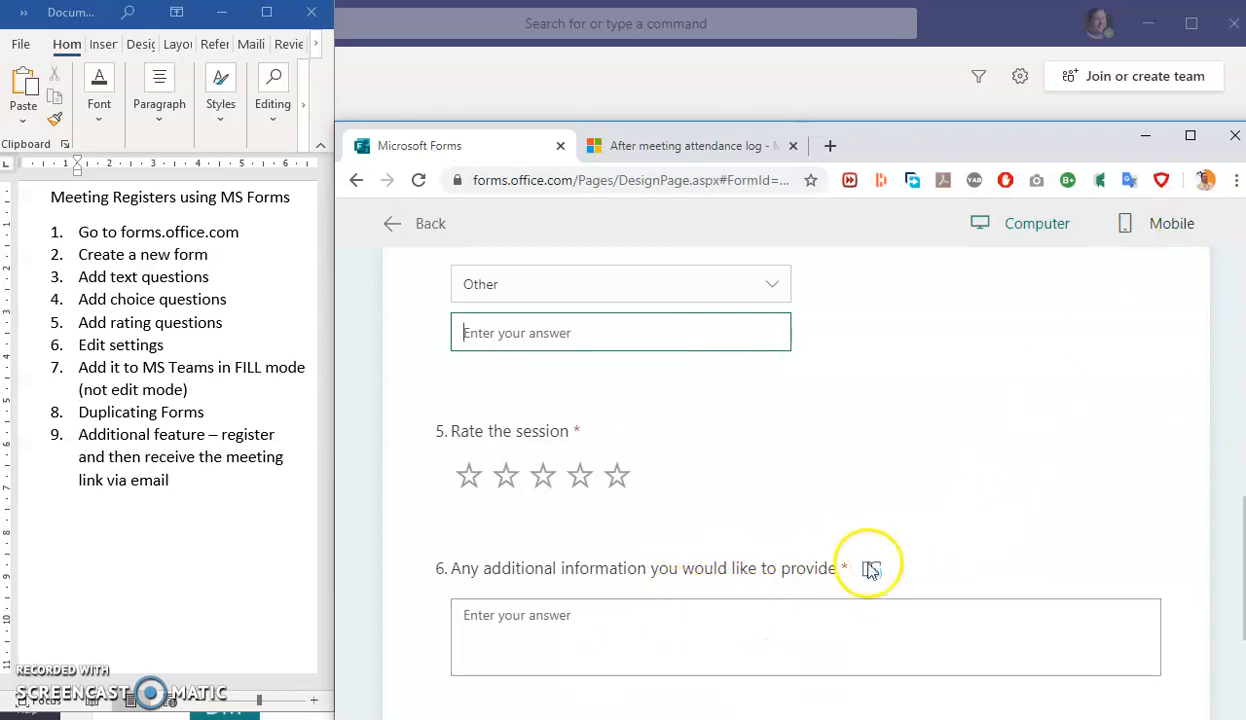
- Check the preview in phone layout, then return to computer layout
{"action": "left_click", "coordinate": [1128, 226]}
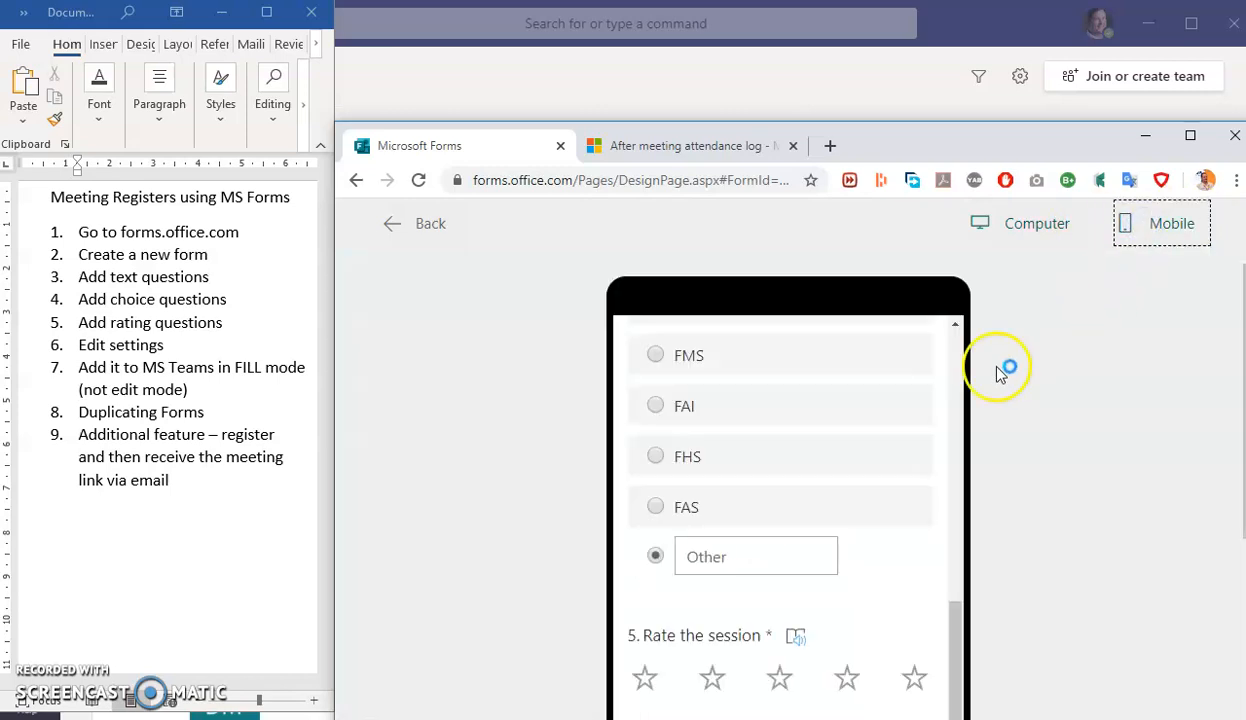
{"action": "scroll", "coordinate": [850, 550], "scroll_direction": "down", "scroll_amount": 3}
{"action": "scroll", "coordinate": [815, 576], "scroll_direction": "up", "scroll_amount": 5}
{"action": "left_click", "coordinate": [1030, 223]}
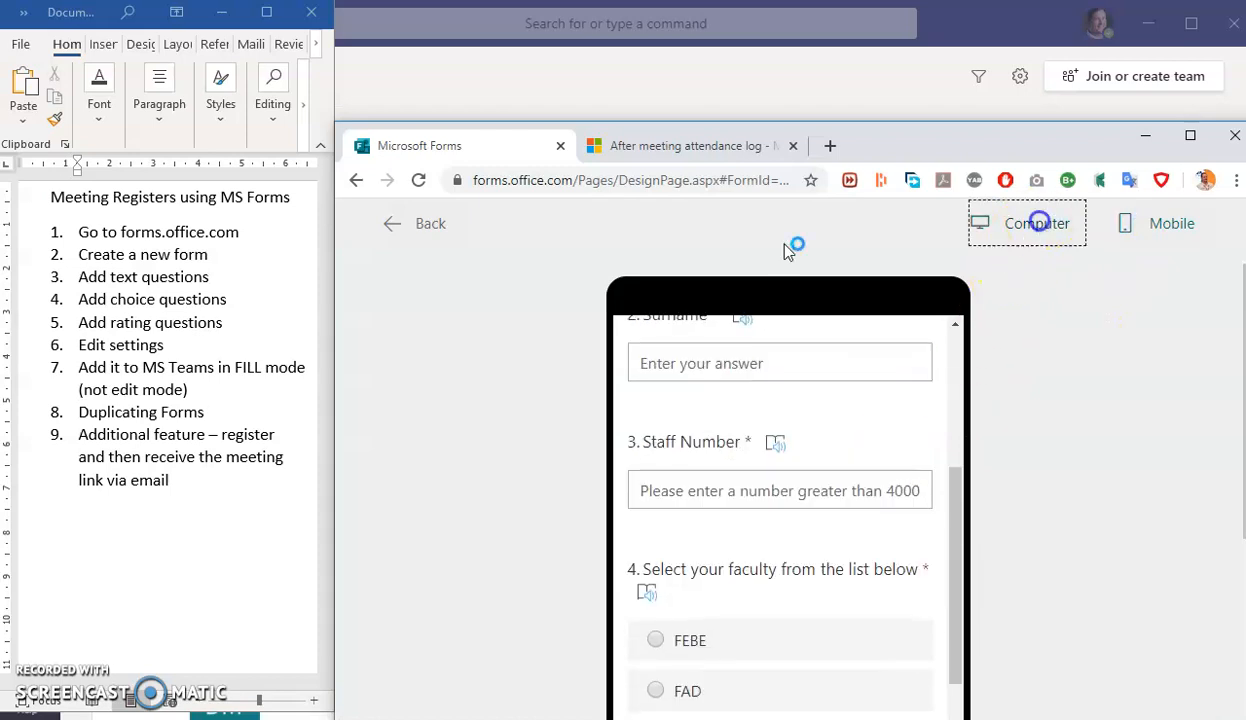
- Return to editing and switch off Required on question 6
{"action": "left_click", "coordinate": [420, 226]}
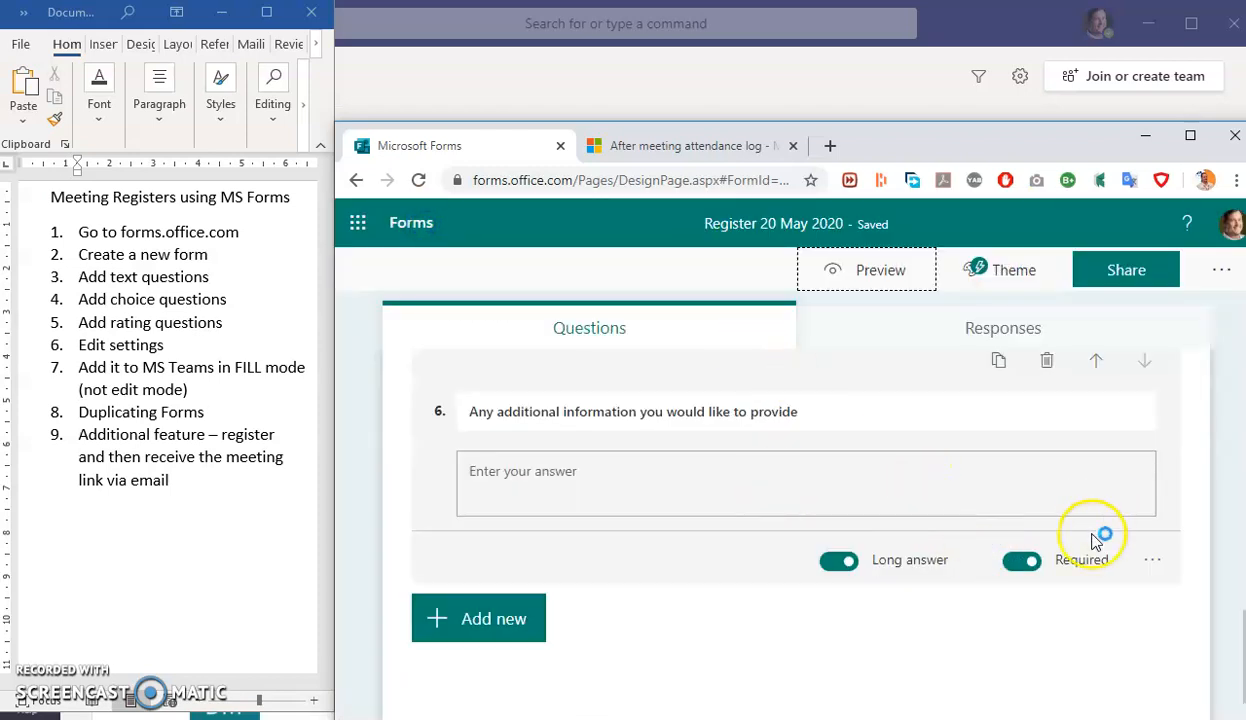
{"action": "left_click", "coordinate": [1022, 562]}
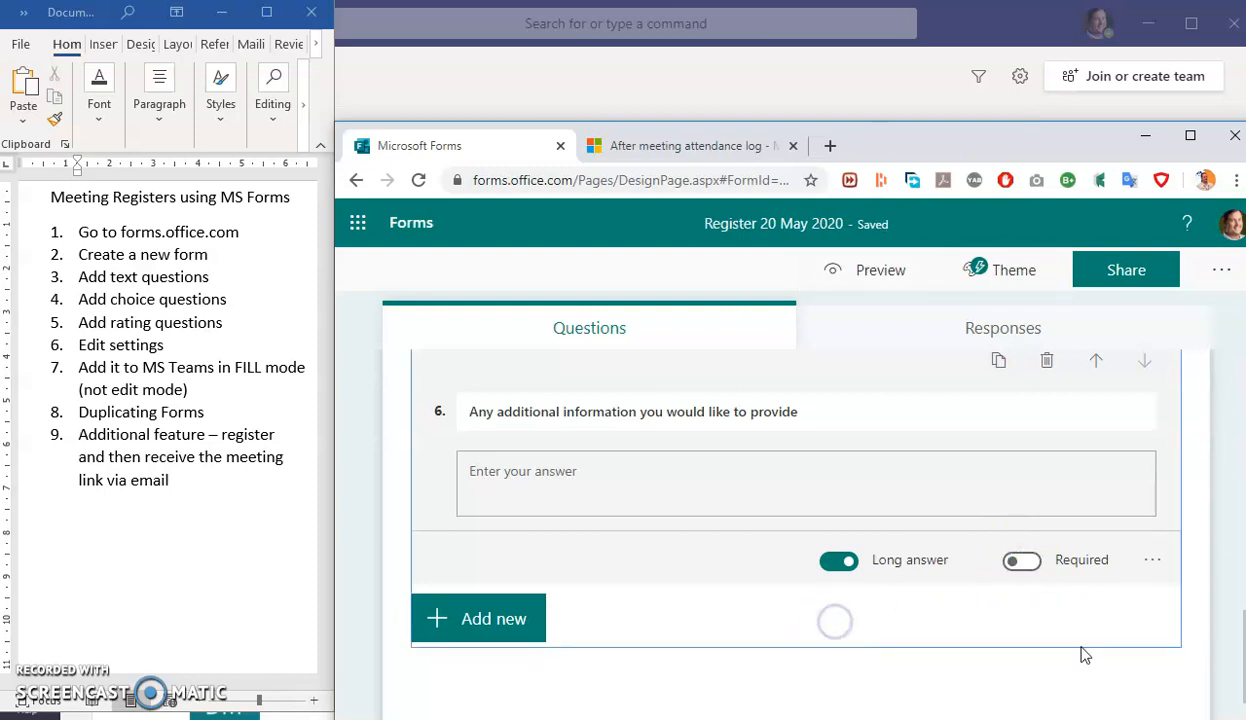
{"action": "scroll", "coordinate": [1150, 470], "scroll_direction": "up", "scroll_amount": 10}
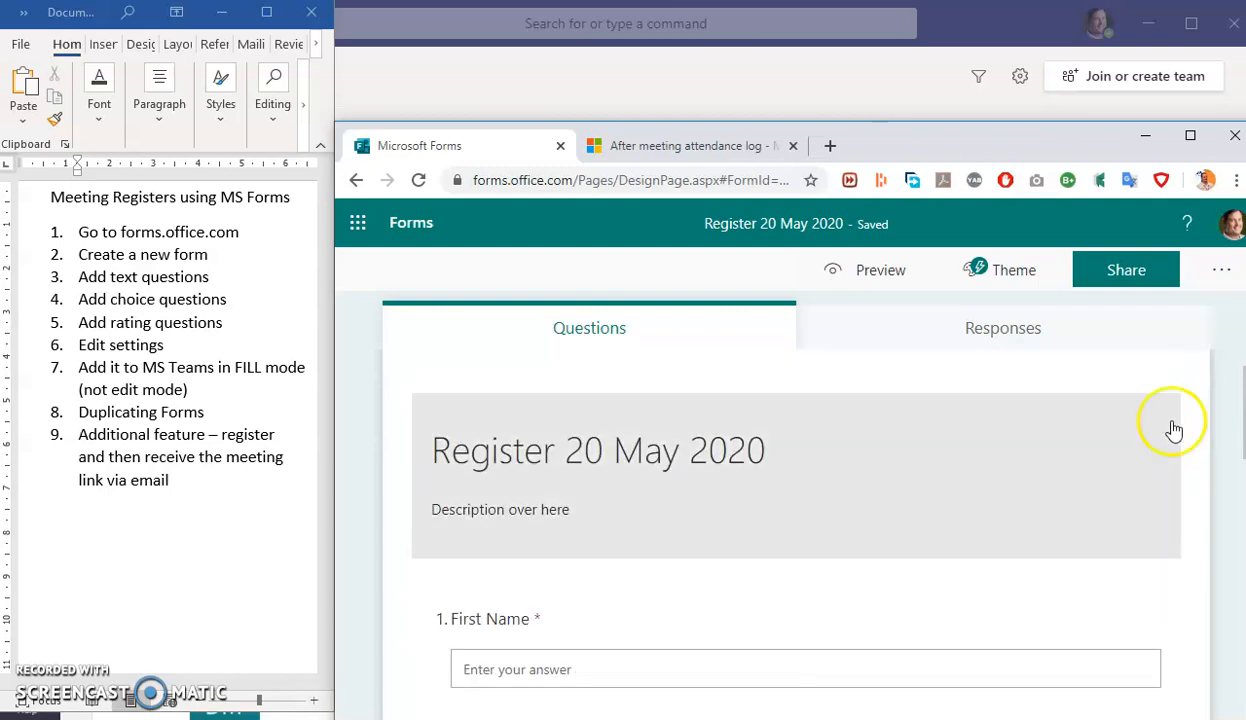
{"action": "left_click", "coordinate": [1216, 270]}
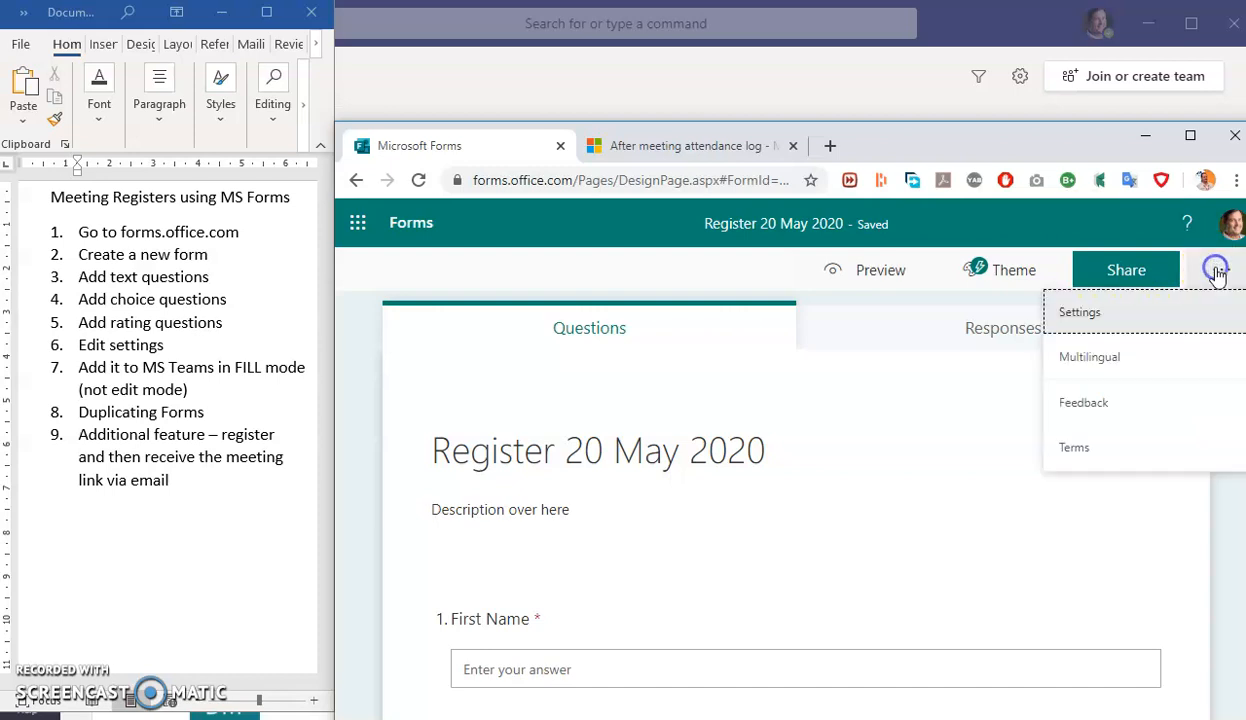
- In the form's Settings, restrict responses to people in the organization, recording their names
{"action": "left_click", "coordinate": [1082, 314]}
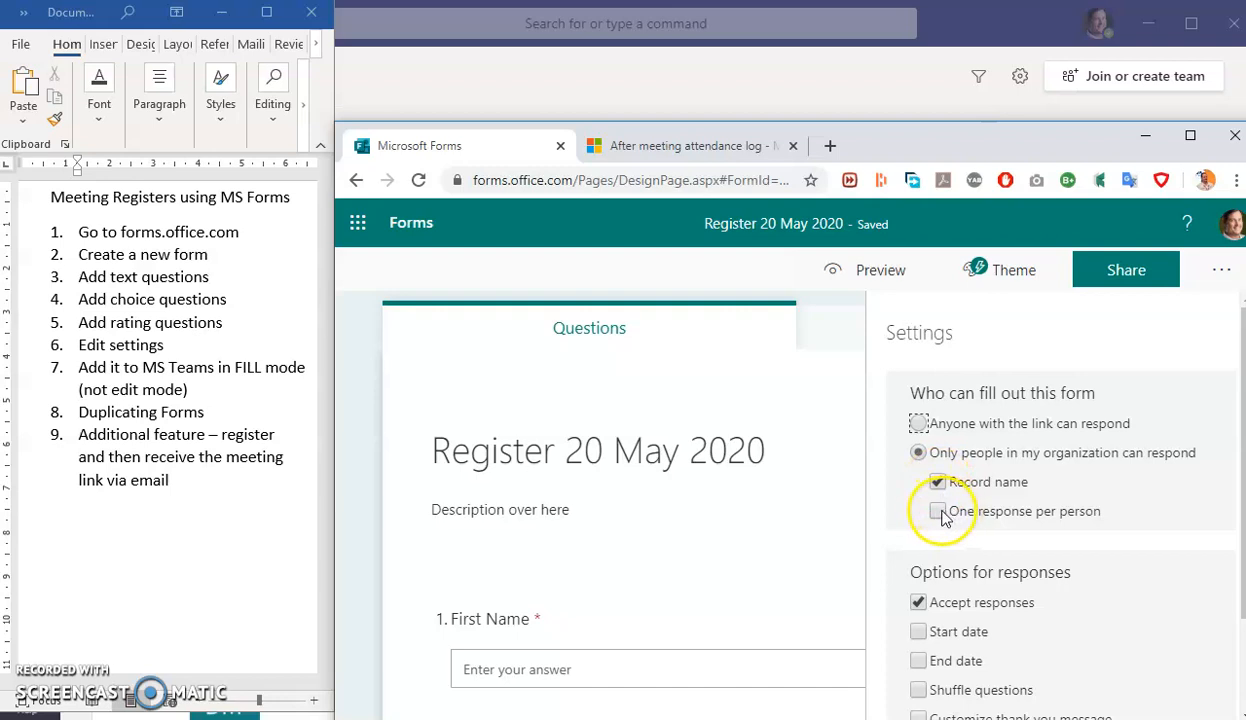
{"action": "left_click", "coordinate": [919, 425]}
{"action": "left_click", "coordinate": [920, 426]}
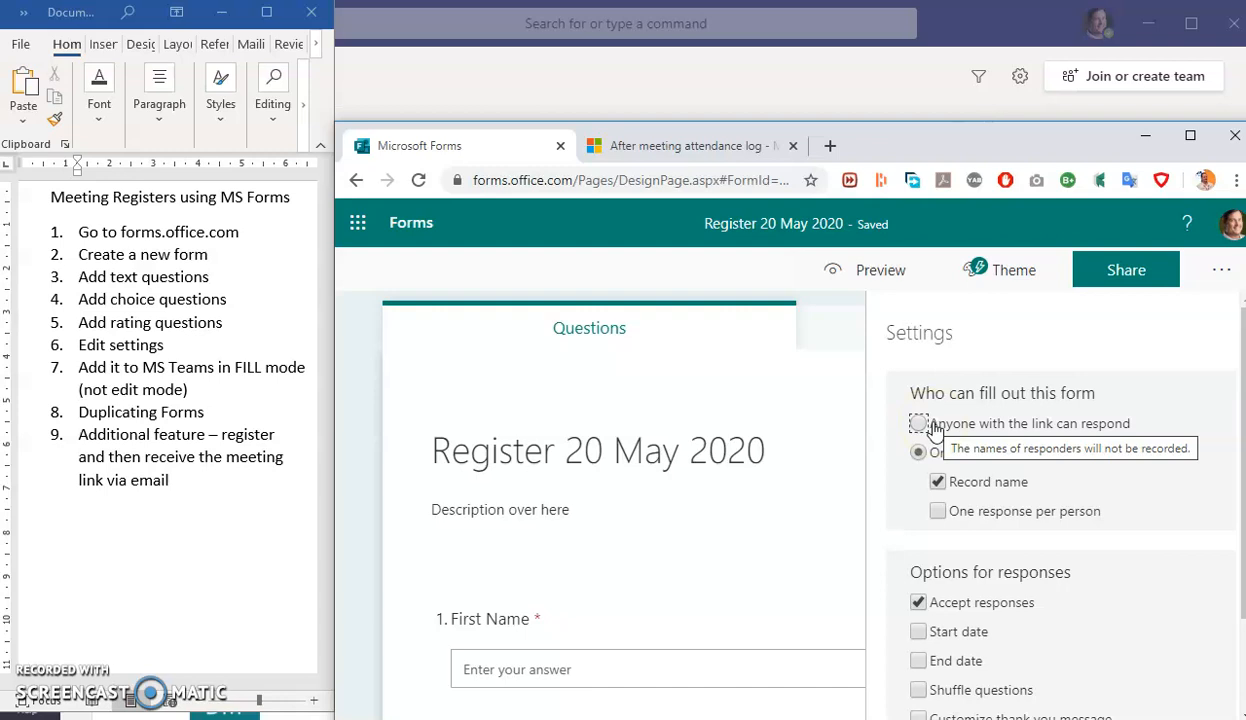
{"action": "left_click", "coordinate": [918, 424]}
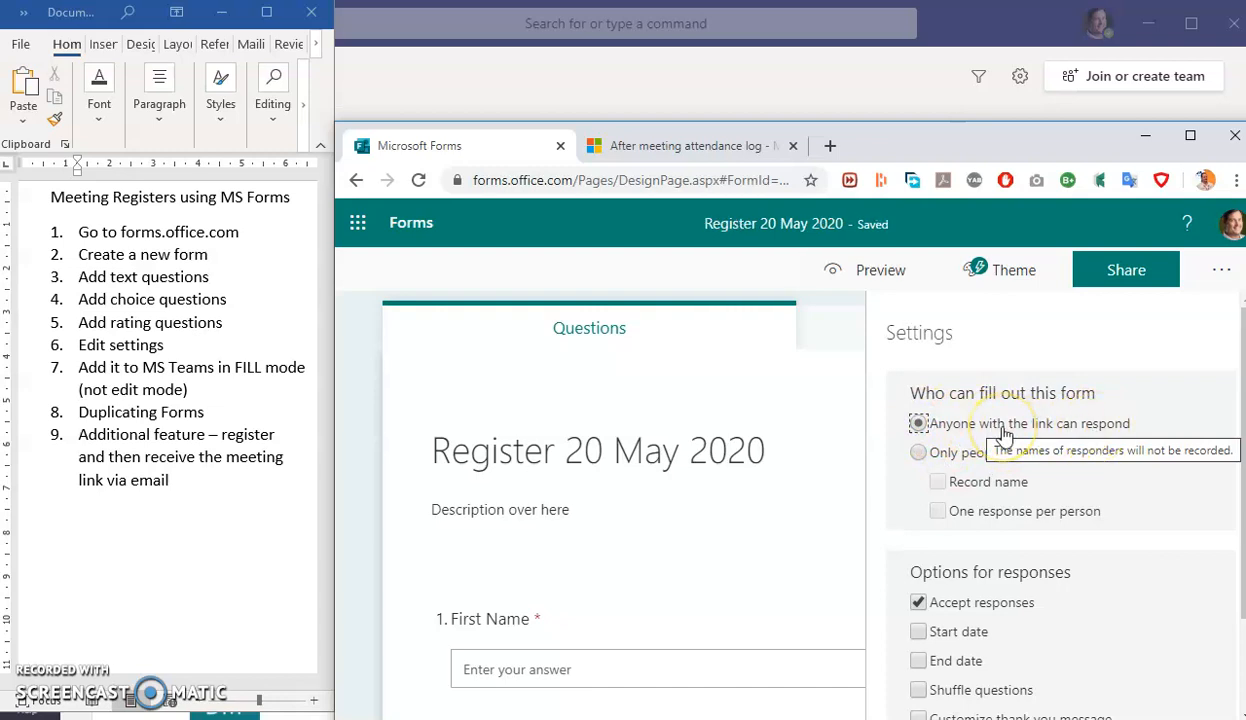
{"action": "left_click", "coordinate": [921, 452]}
- Enable a response start date and set it to 5/20/2020
{"action": "scroll", "coordinate": [1104, 570], "scroll_direction": "down", "scroll_amount": 1}
{"action": "scroll", "coordinate": [1094, 591], "scroll_direction": "down", "scroll_amount": 1}
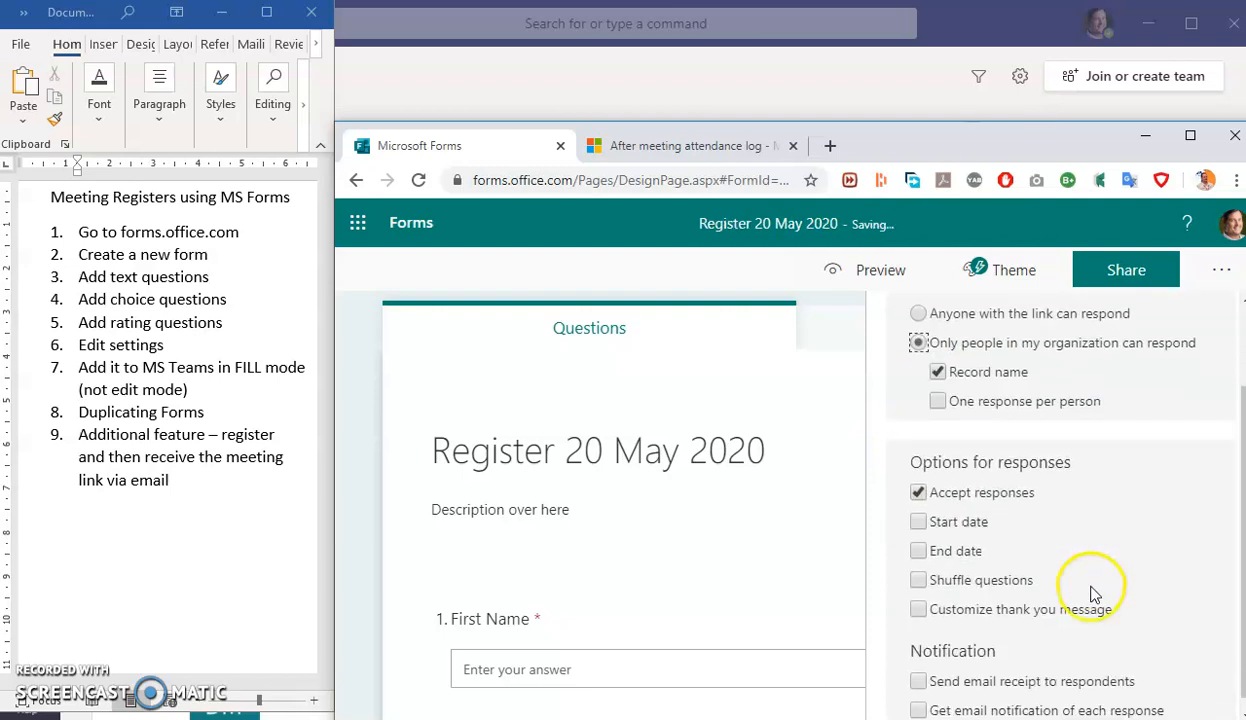
{"action": "left_click", "coordinate": [919, 507]}
{"action": "left_click", "coordinate": [1006, 558]}
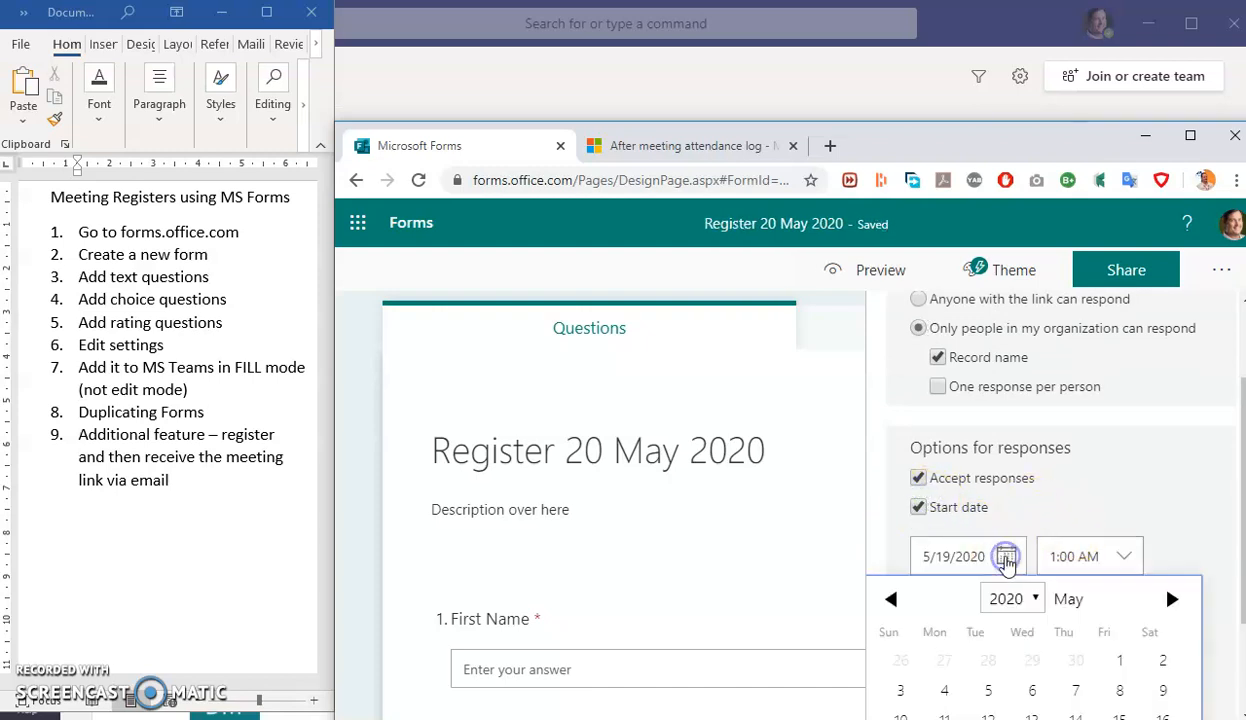
{"action": "scroll", "coordinate": [1023, 640], "scroll_direction": "down", "scroll_amount": 2}
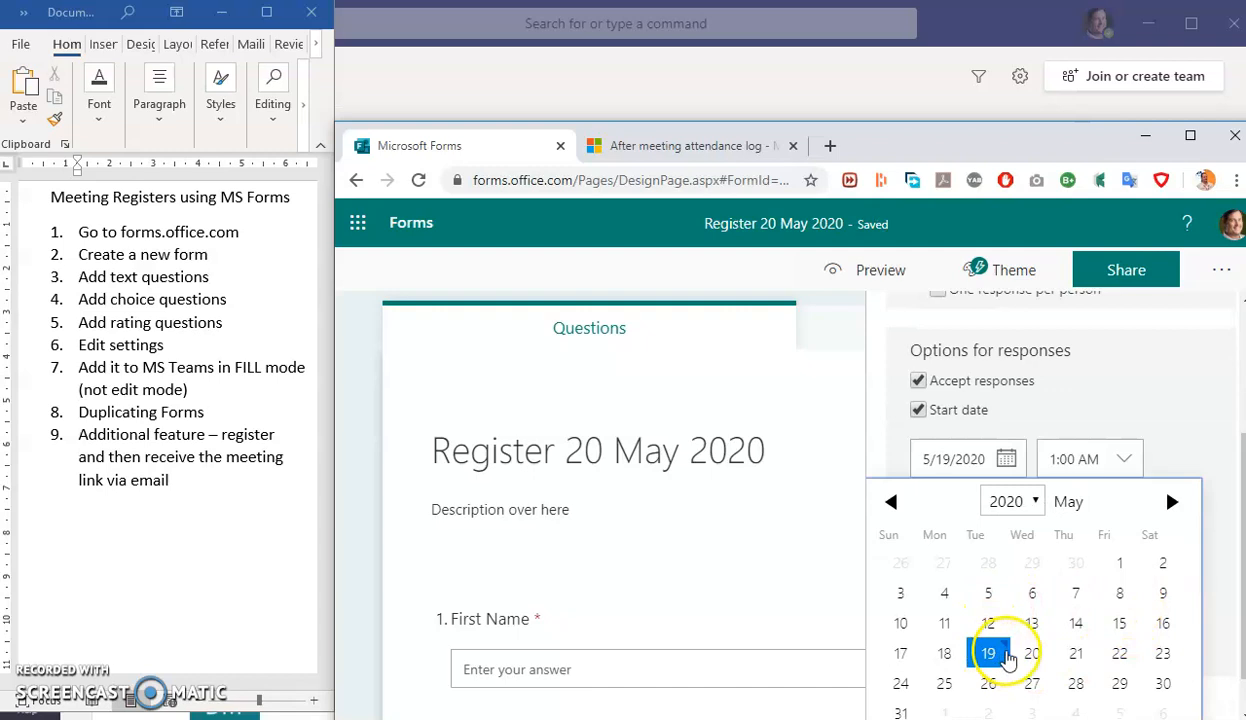
{"action": "left_click", "coordinate": [1032, 652]}
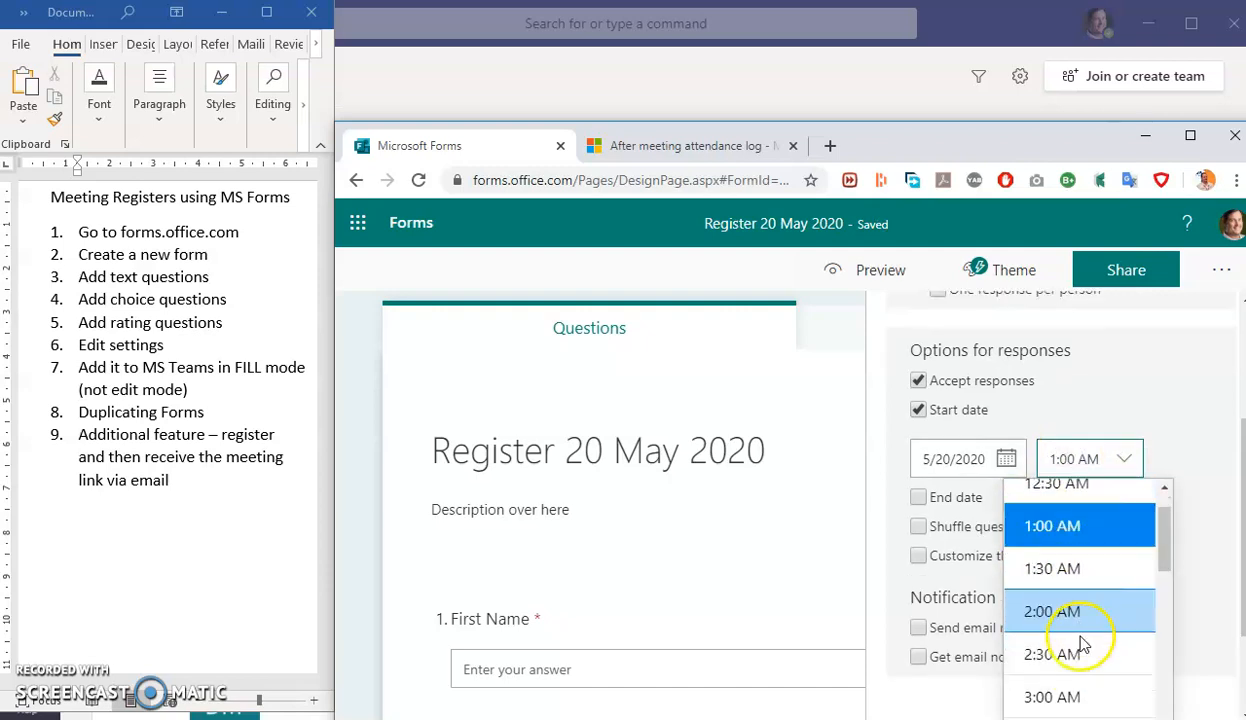
{"action": "scroll", "coordinate": [1080, 645], "scroll_direction": "down", "scroll_amount": 8}
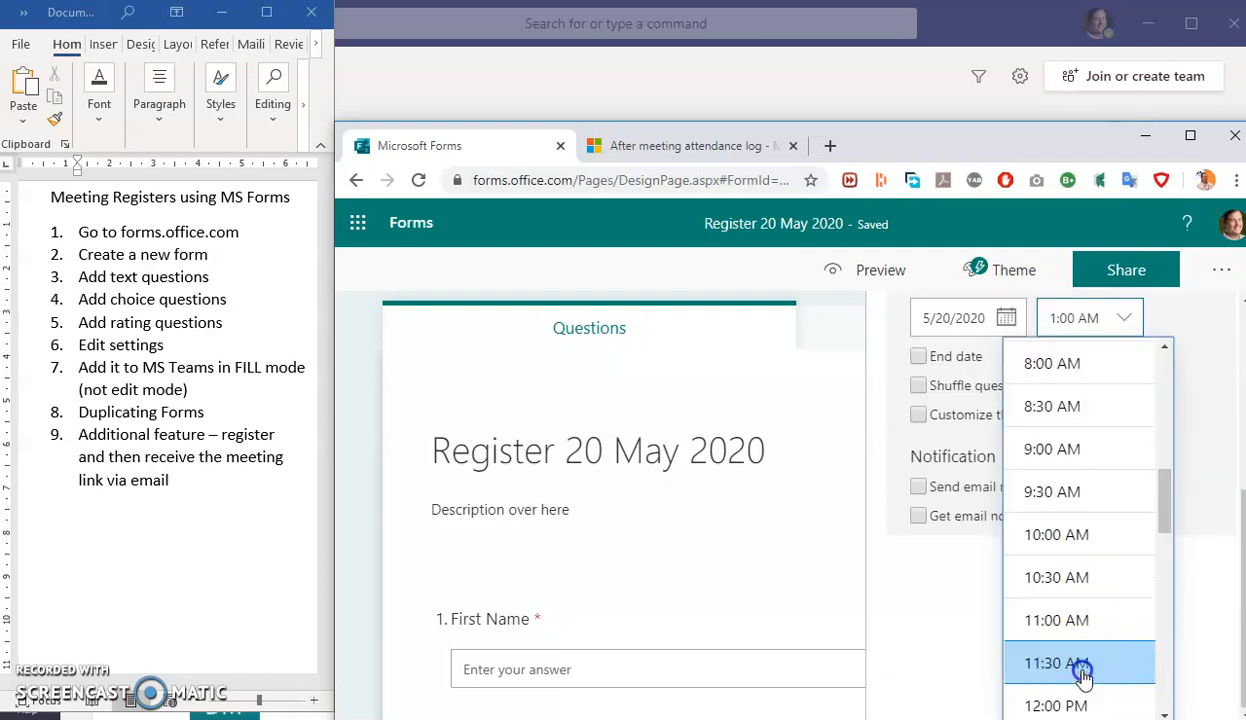
{"action": "left_click", "coordinate": [1190, 378]}
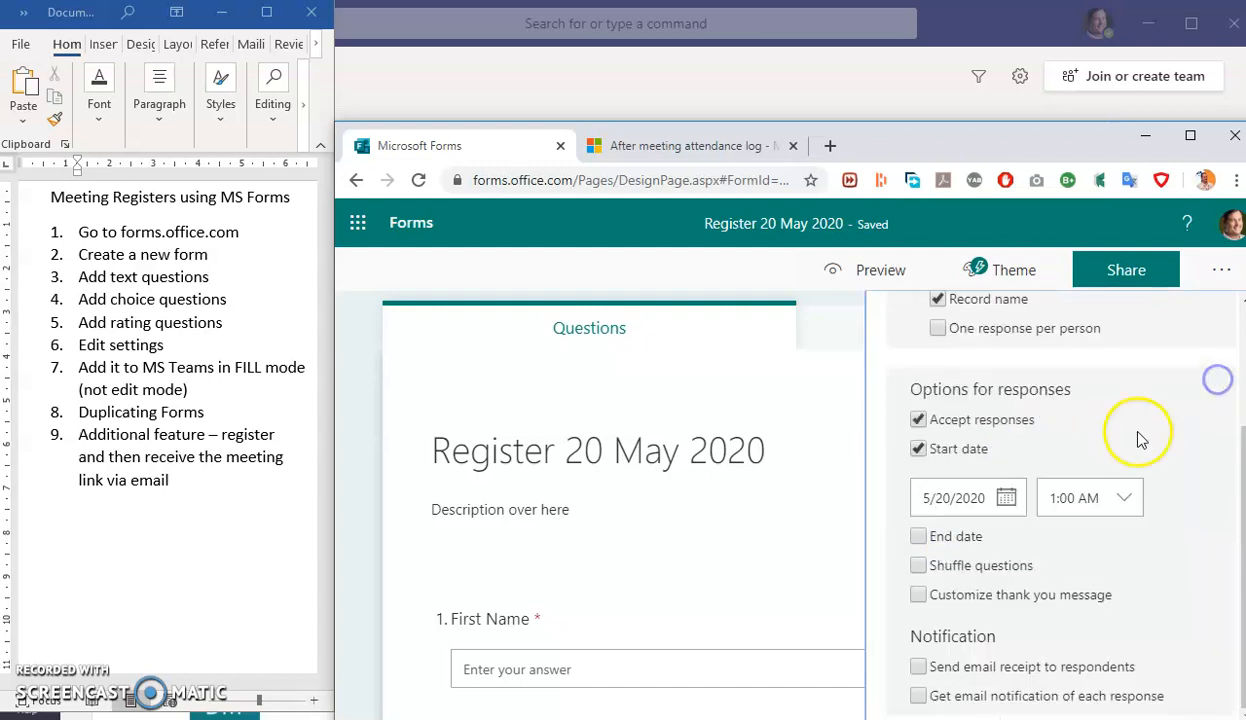
- Enable an end date and set the response window to 10:00 AM–11:00 AM
{"action": "left_click", "coordinate": [918, 536]}
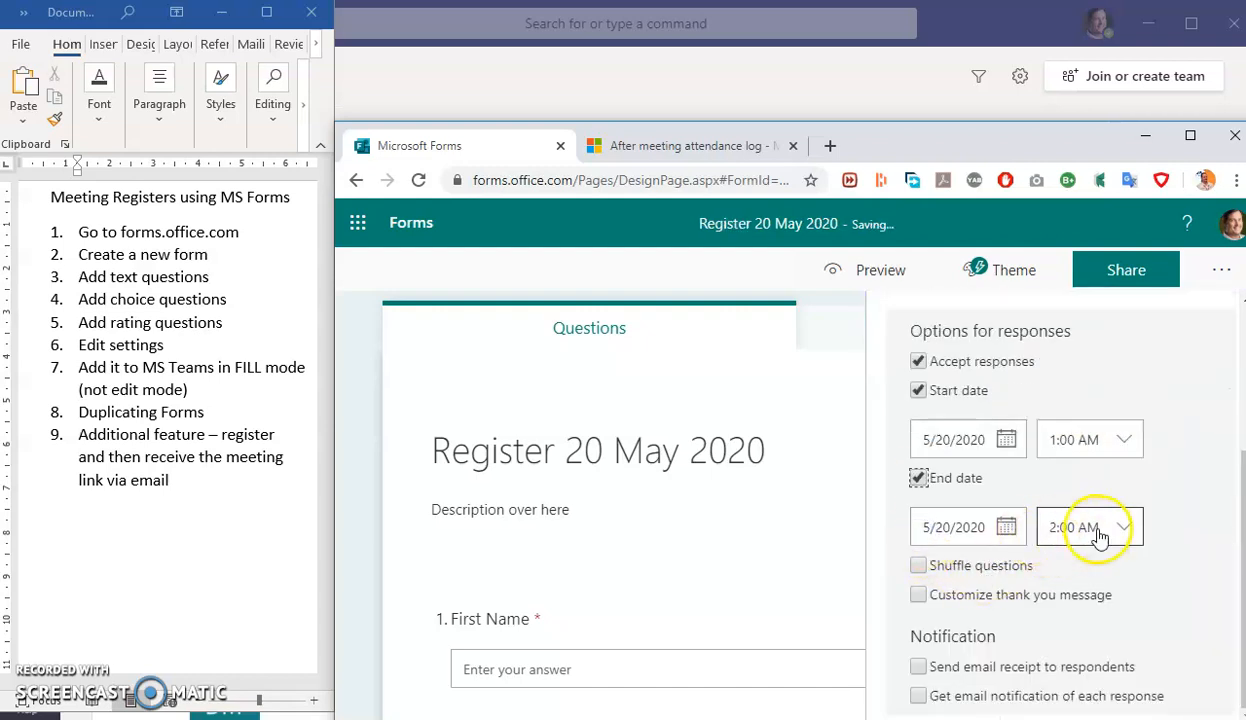
{"action": "left_click", "coordinate": [1122, 527]}
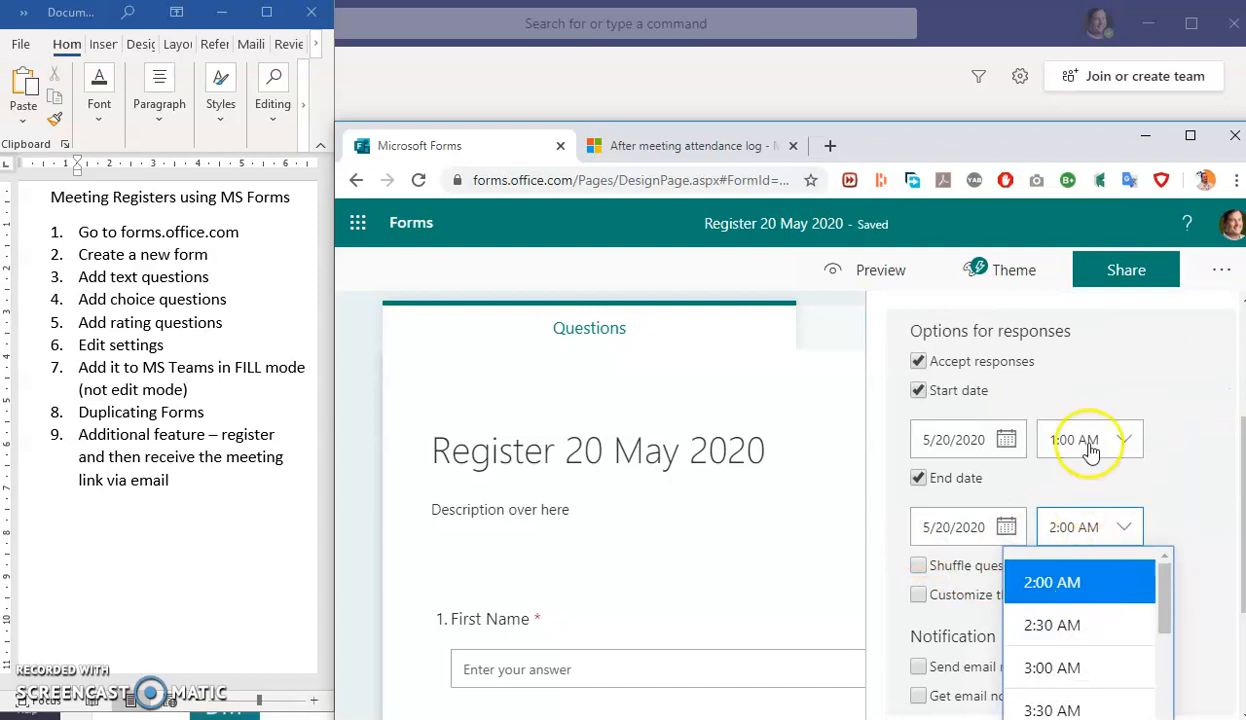
{"action": "left_click", "coordinate": [1113, 420]}
{"action": "left_click", "coordinate": [1124, 440]}
{"action": "scroll", "coordinate": [1075, 640], "scroll_direction": "down", "scroll_amount": 2}
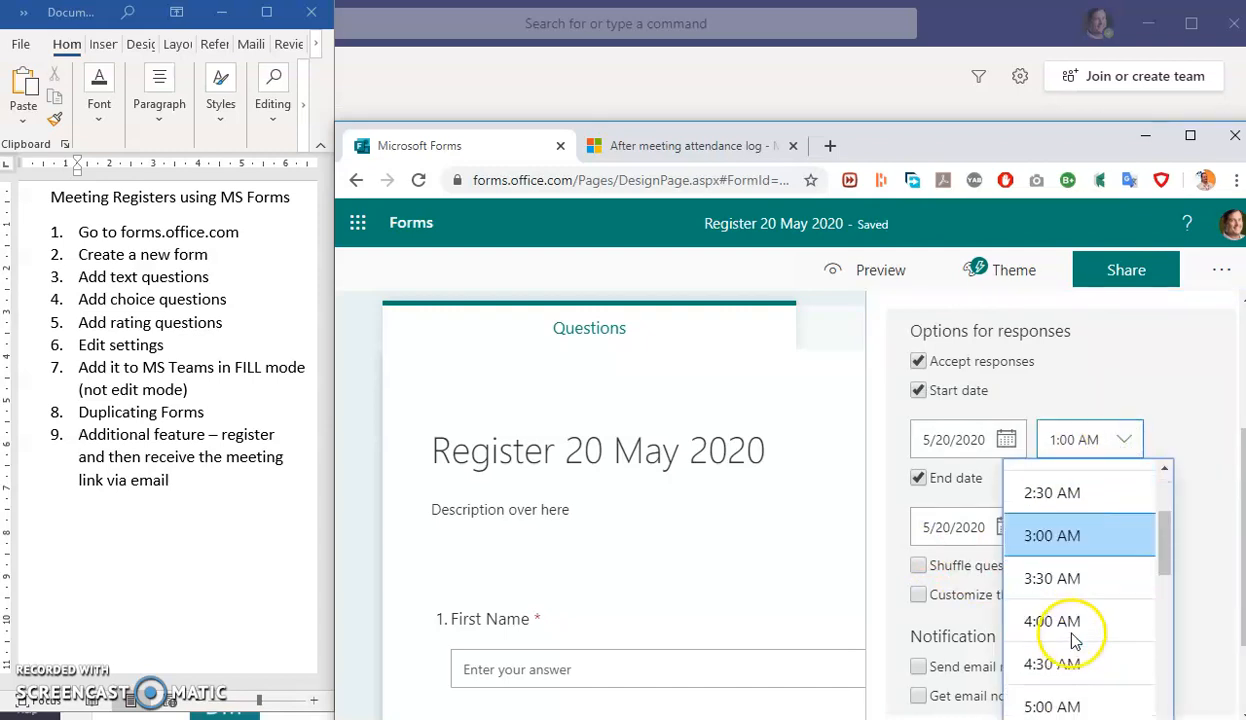
{"action": "scroll", "coordinate": [1075, 640], "scroll_direction": "down", "scroll_amount": 5}
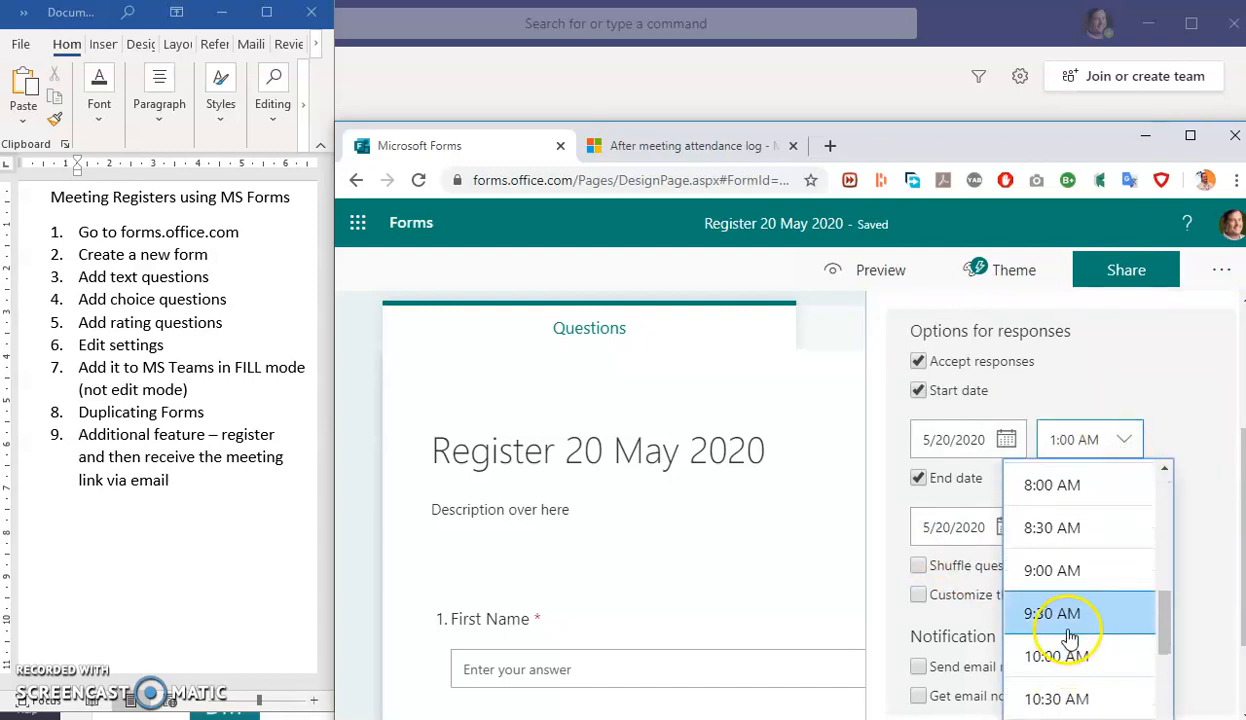
{"action": "left_click", "coordinate": [1072, 656]}
{"action": "left_click", "coordinate": [1117, 530]}
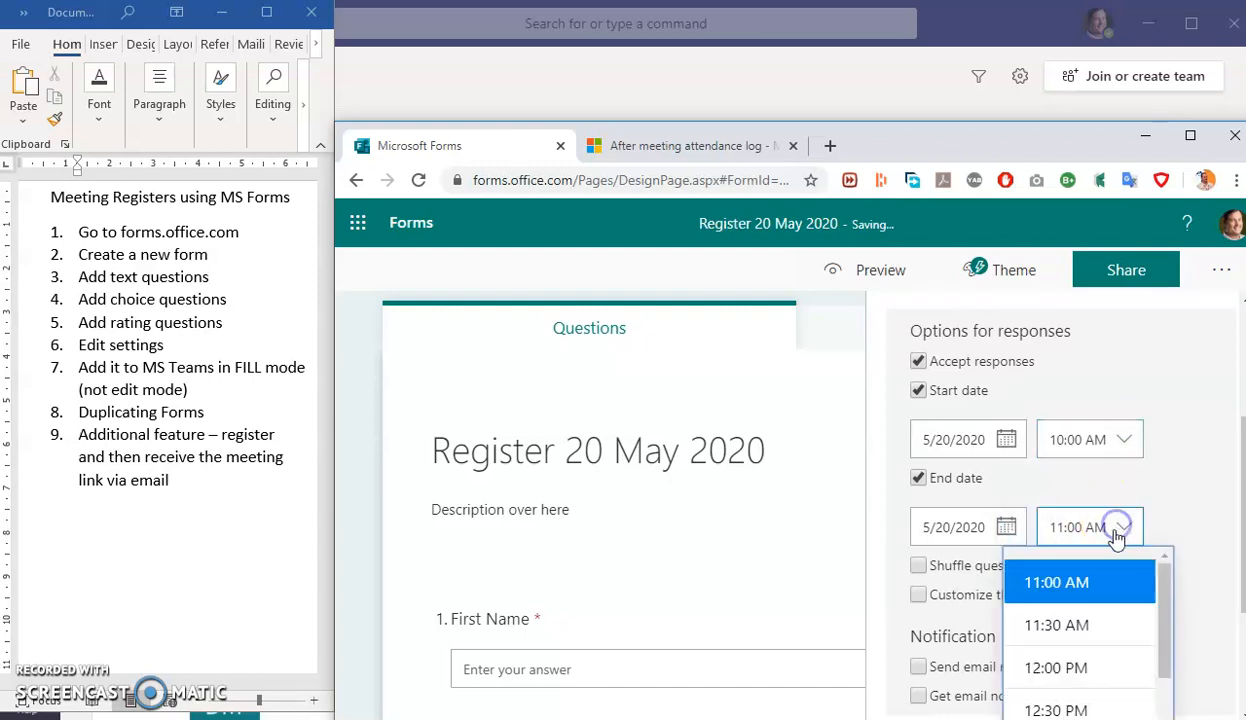
{"action": "left_click", "coordinate": [1199, 502]}
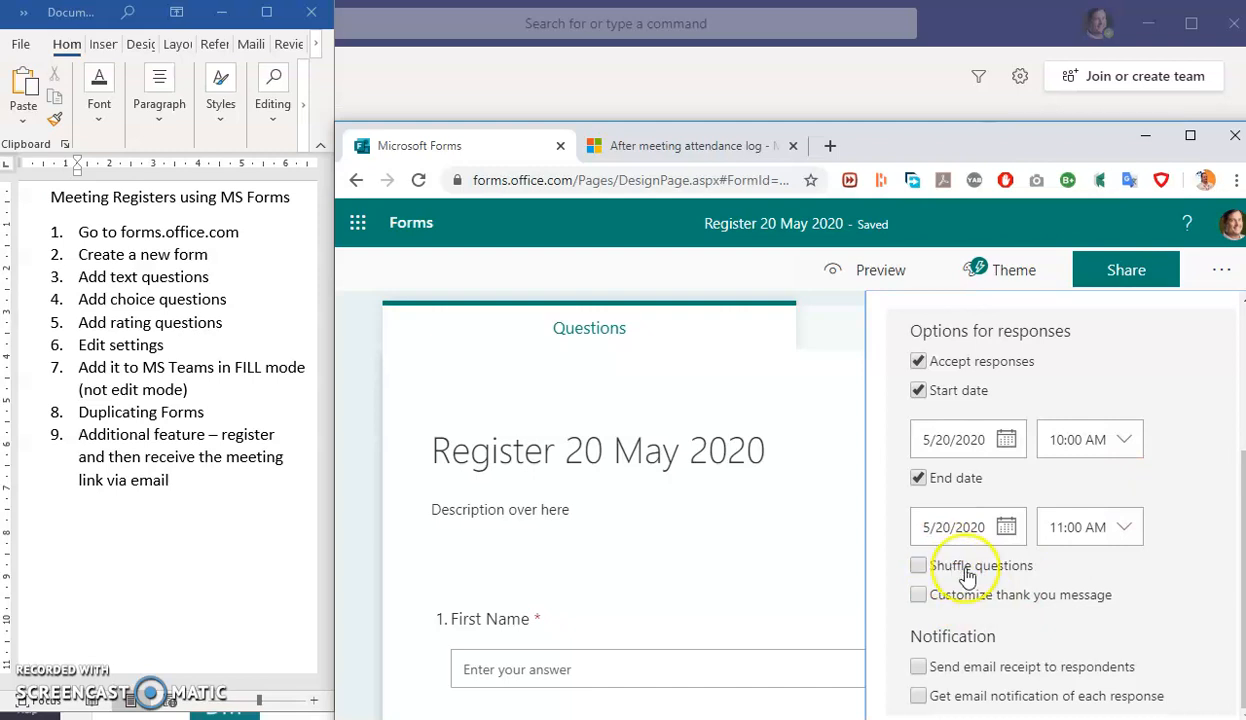
- Set the thank-you message to 'Thank you for attending todays session. Your input is valued.' and close Settings
{"action": "left_click", "coordinate": [1029, 594]}
{"action": "scroll", "coordinate": [1090, 620], "scroll_direction": "down", "scroll_amount": 1}
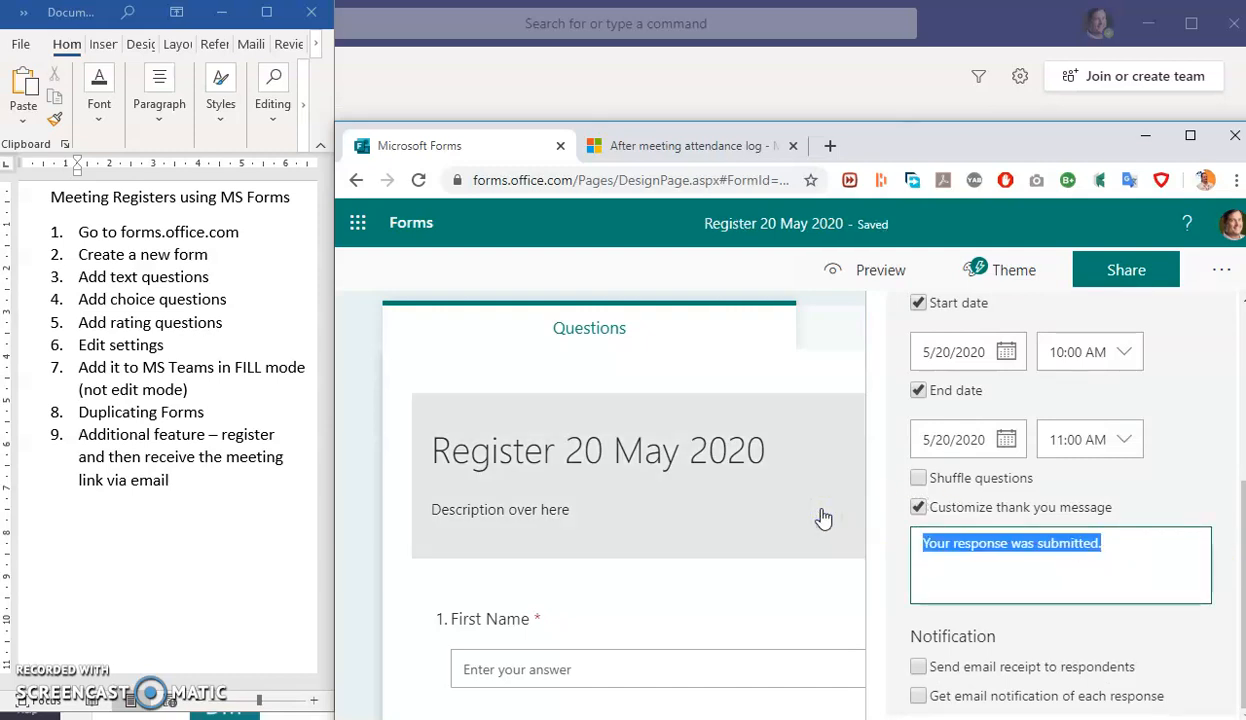
{"action": "left_click", "coordinate": [1133, 553]}
{"action": "left_click", "coordinate": [1132, 548]}
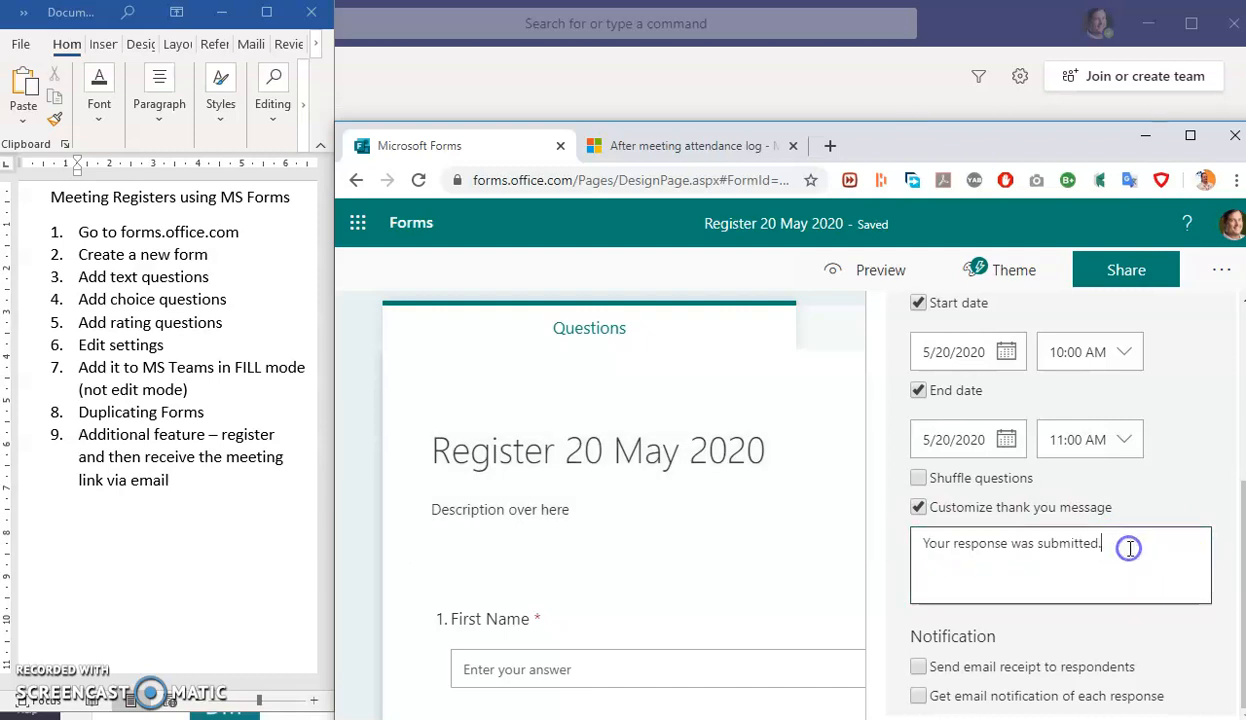
{"action": "triple_click", "coordinate": [930, 548]}
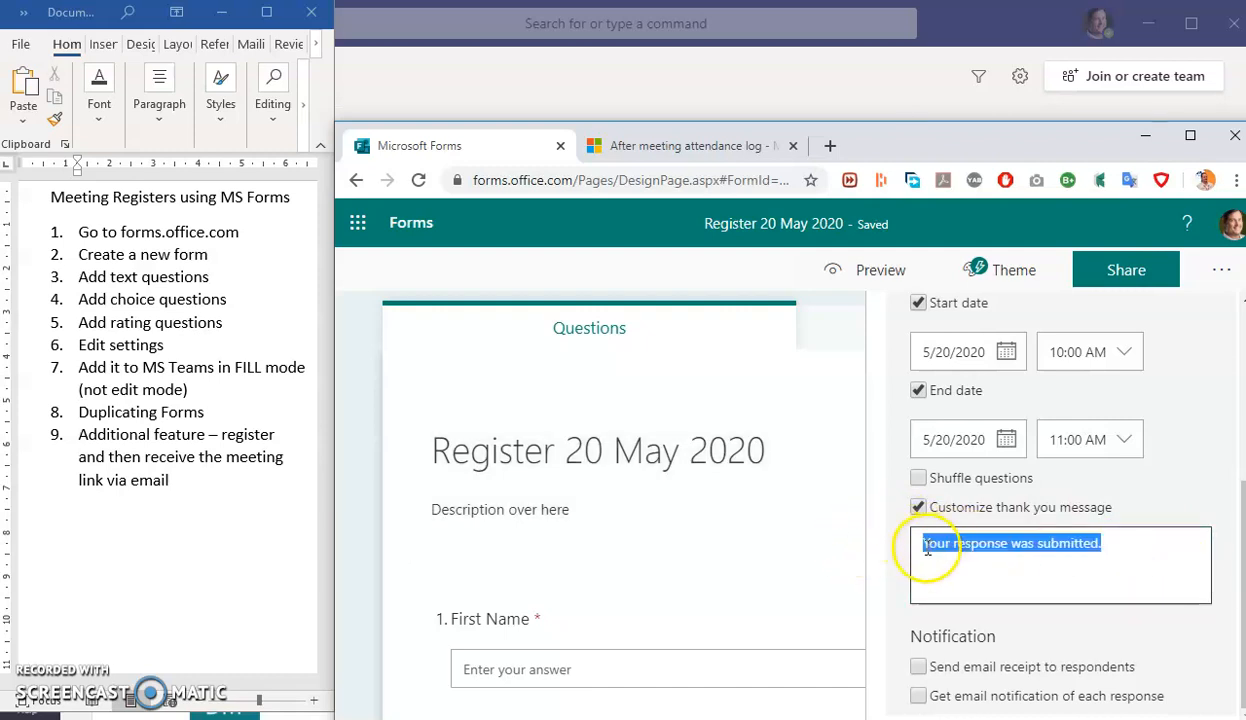
{"action": "type", "text": "Th"}
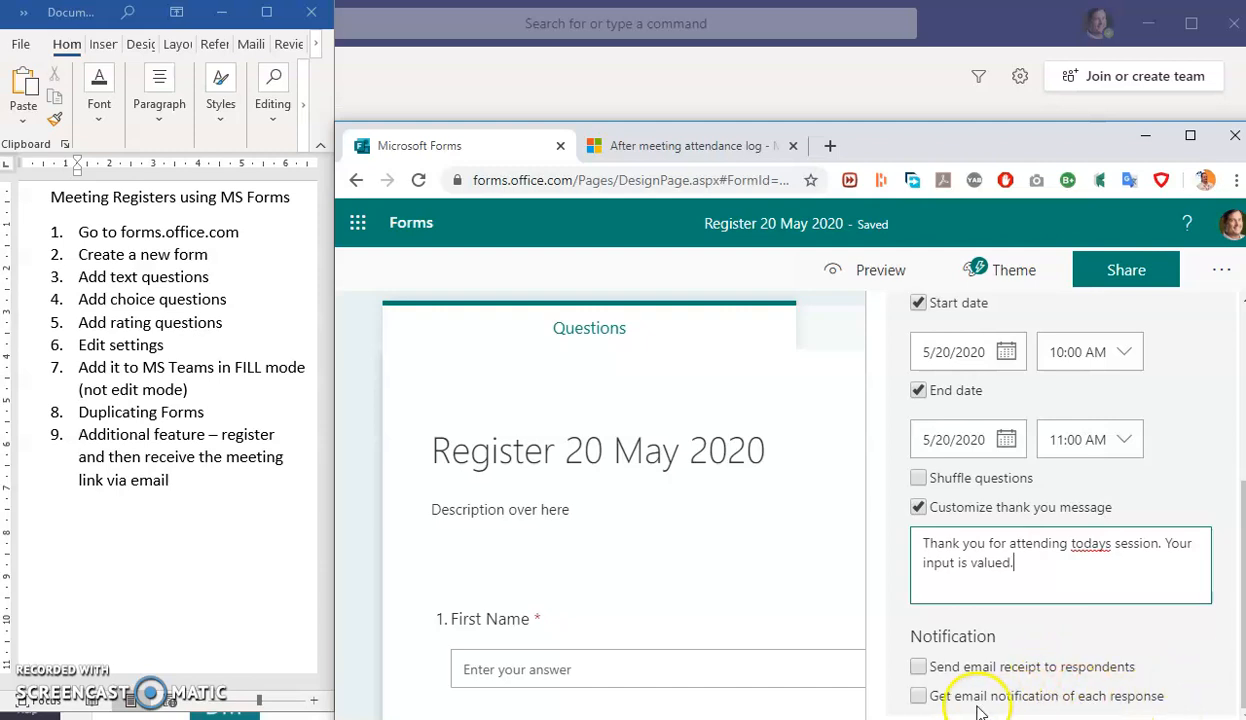
{"action": "left_click", "coordinate": [1161, 647]}
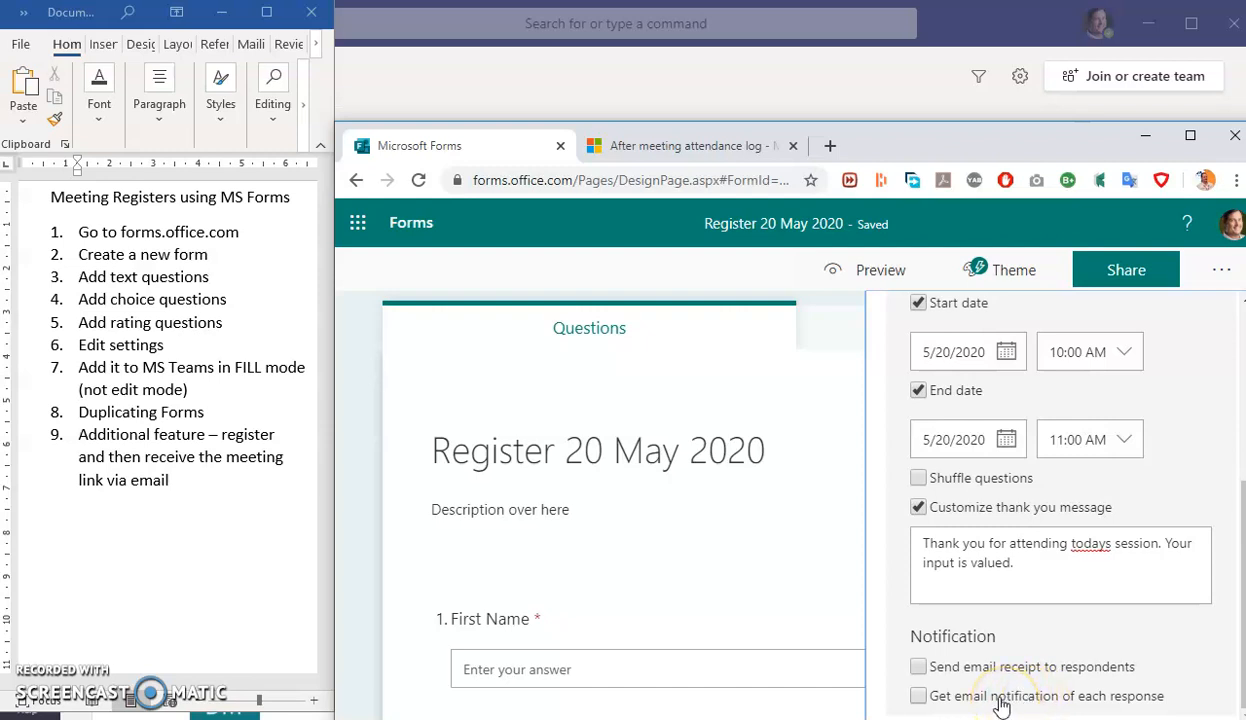
{"action": "left_click", "coordinate": [780, 283]}
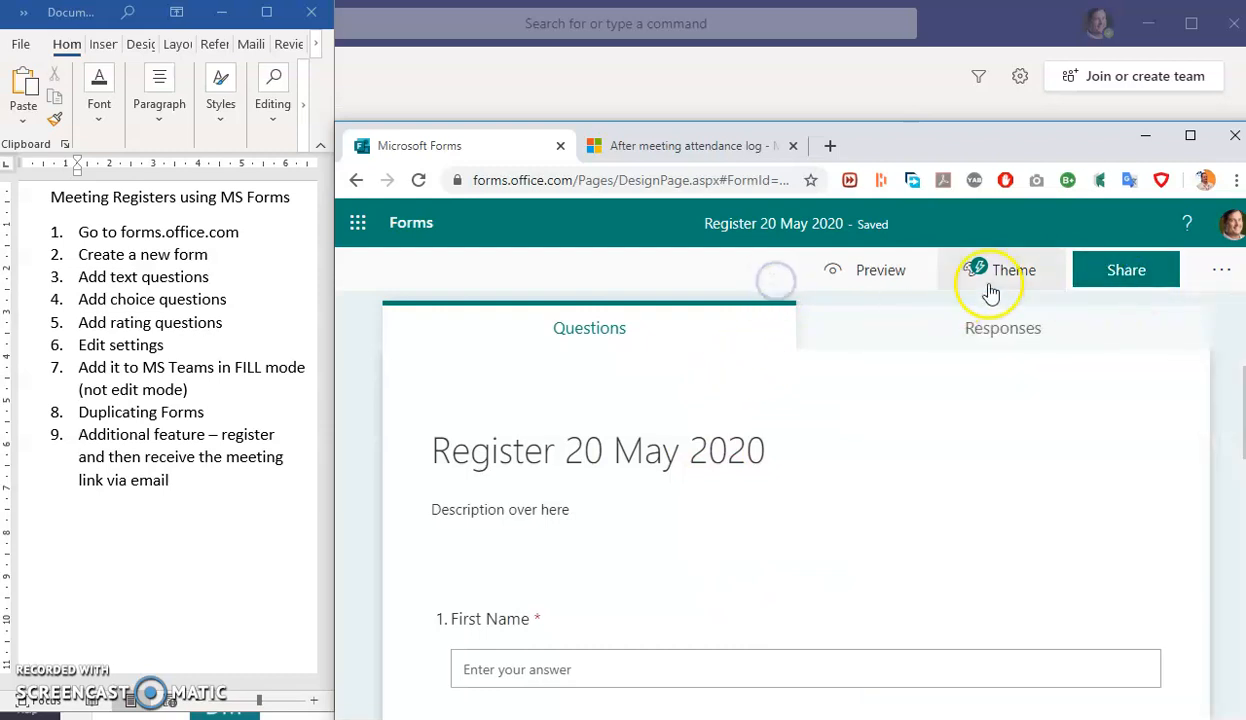
- Switch to Teams and open the DUT Staff e-Learning Support team's General channel
{"action": "left_click", "coordinate": [509, 273]}
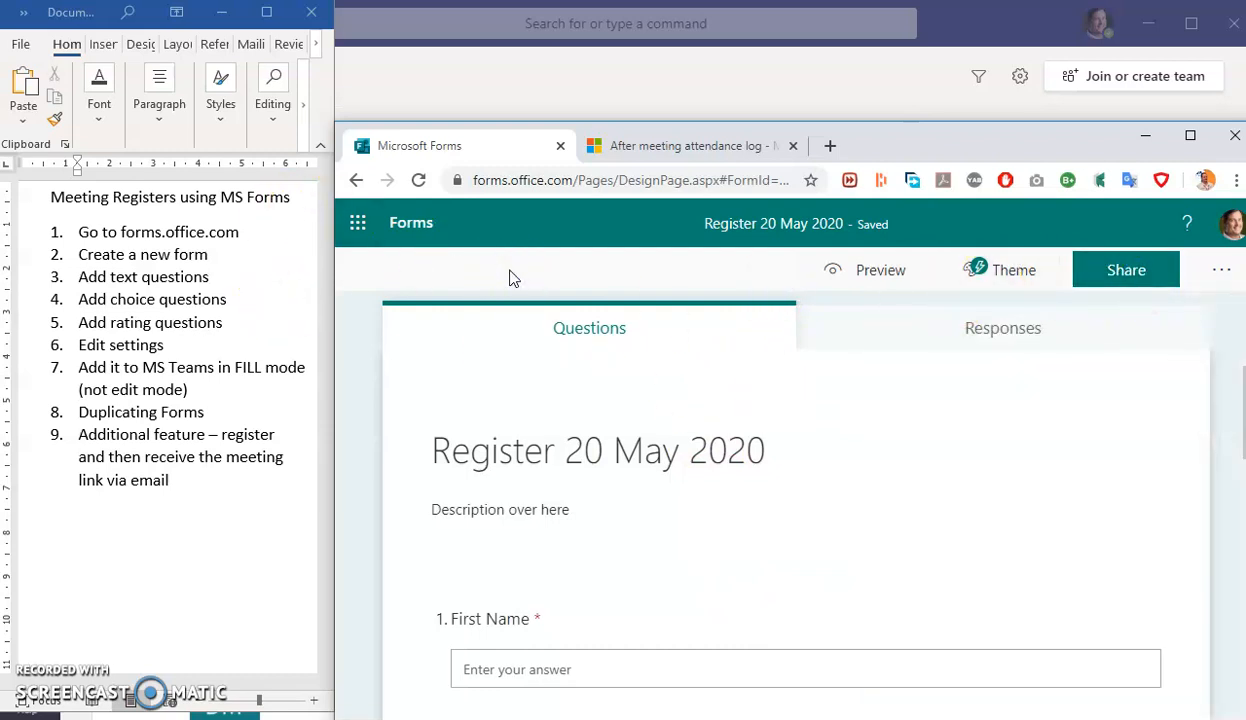
{"action": "mouse_move", "coordinate": [595, 719]}
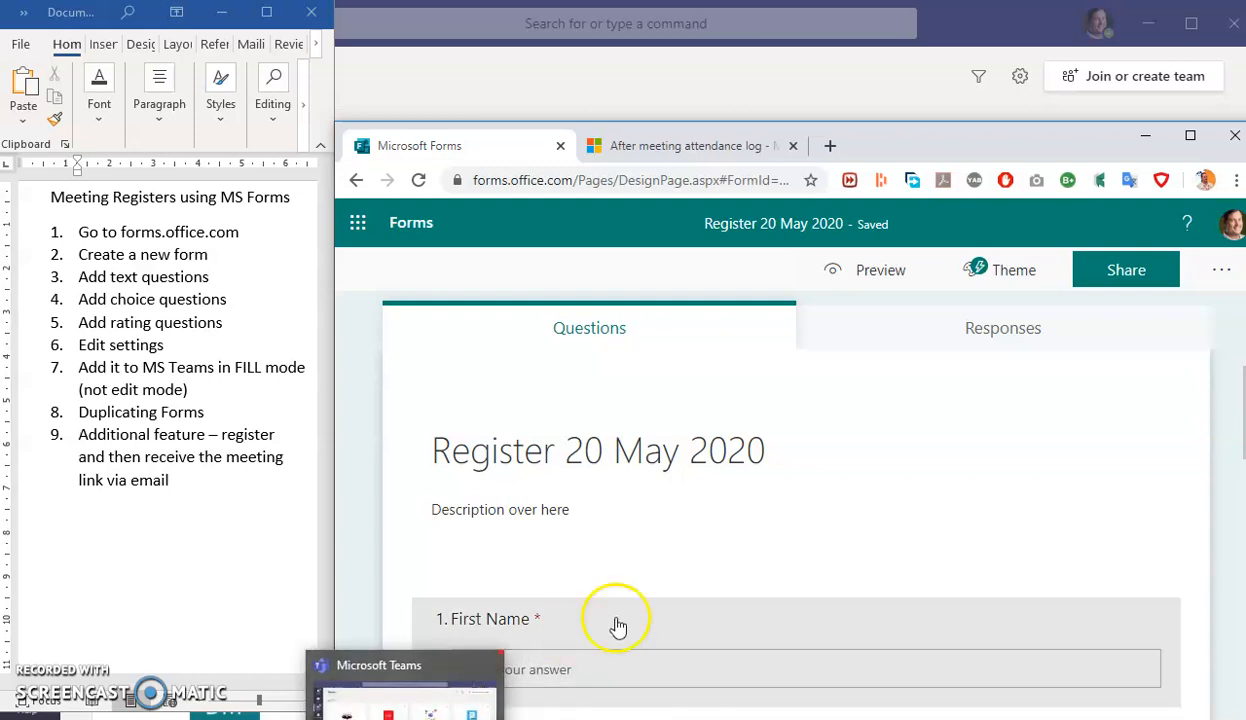
{"action": "mouse_move", "coordinate": [400, 715]}
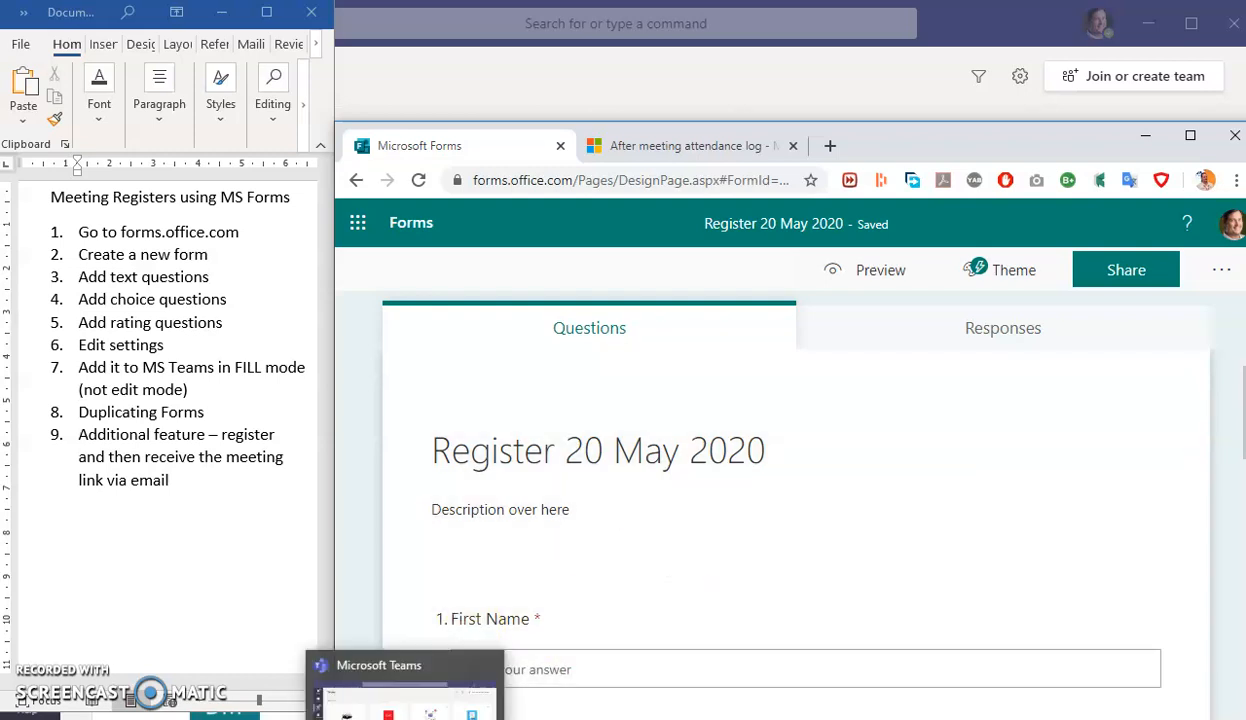
{"action": "left_click", "coordinate": [470, 660]}
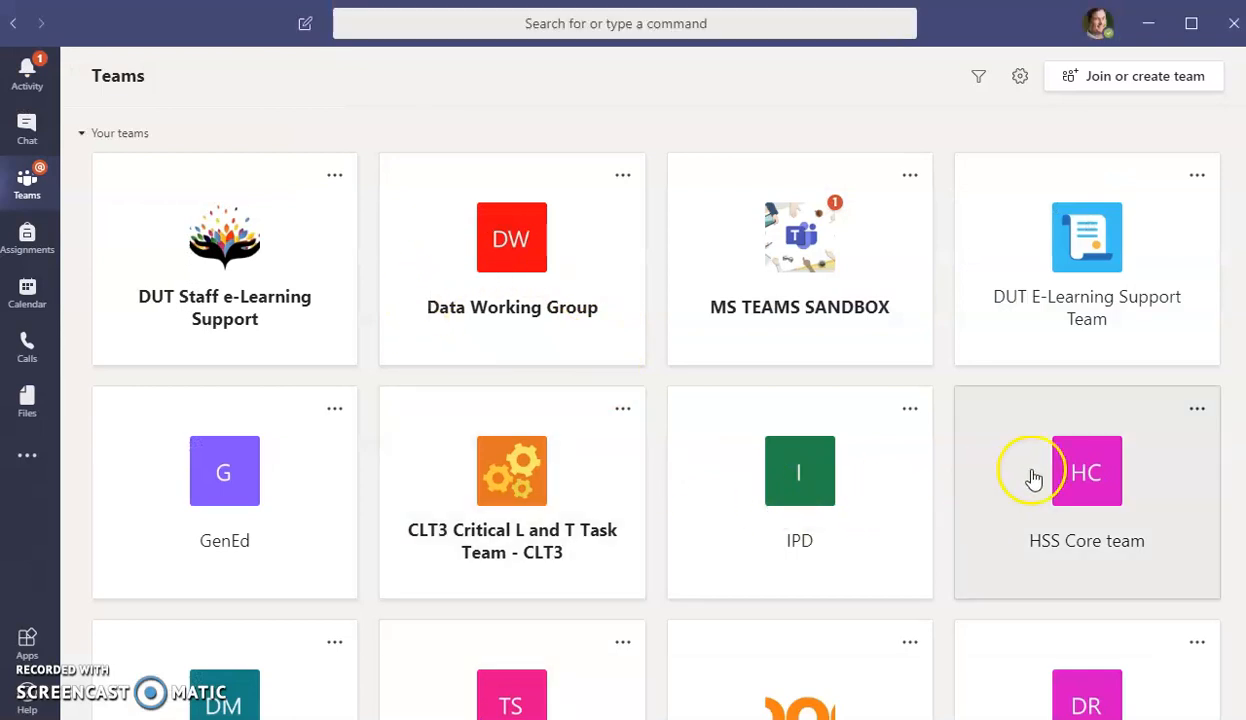
{"action": "left_click", "coordinate": [291, 310]}
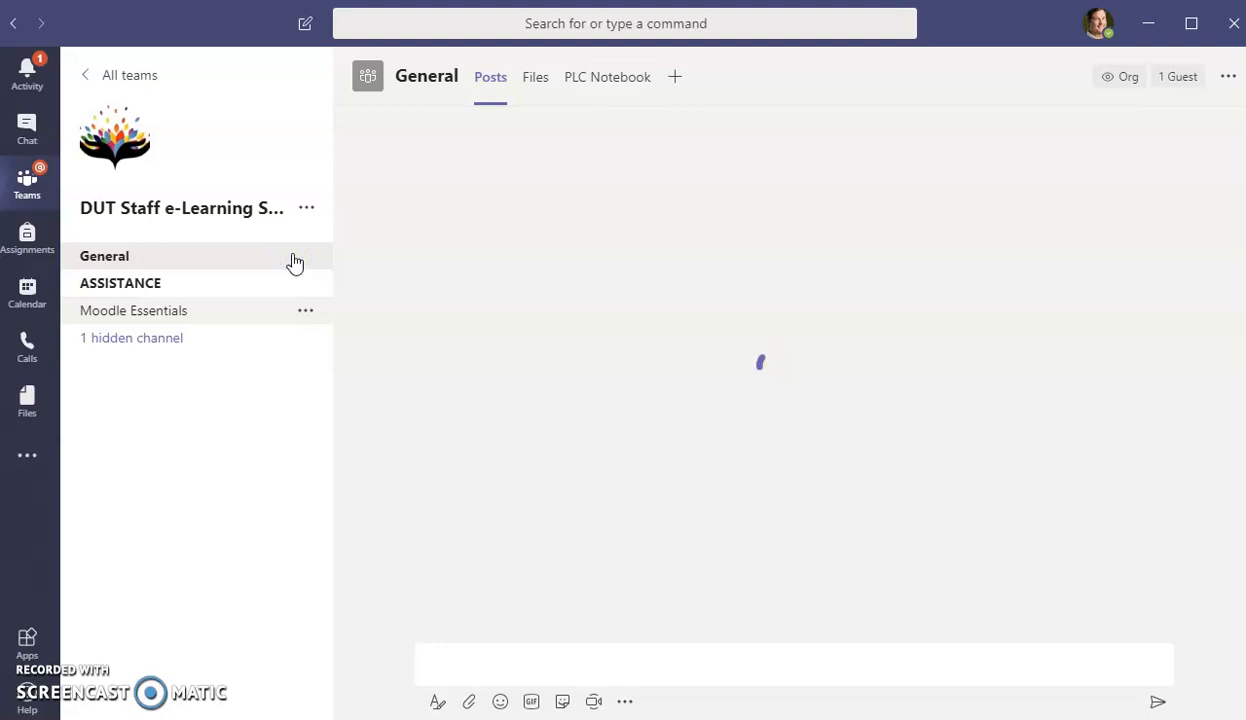
{"action": "left_click", "coordinate": [236, 312]}
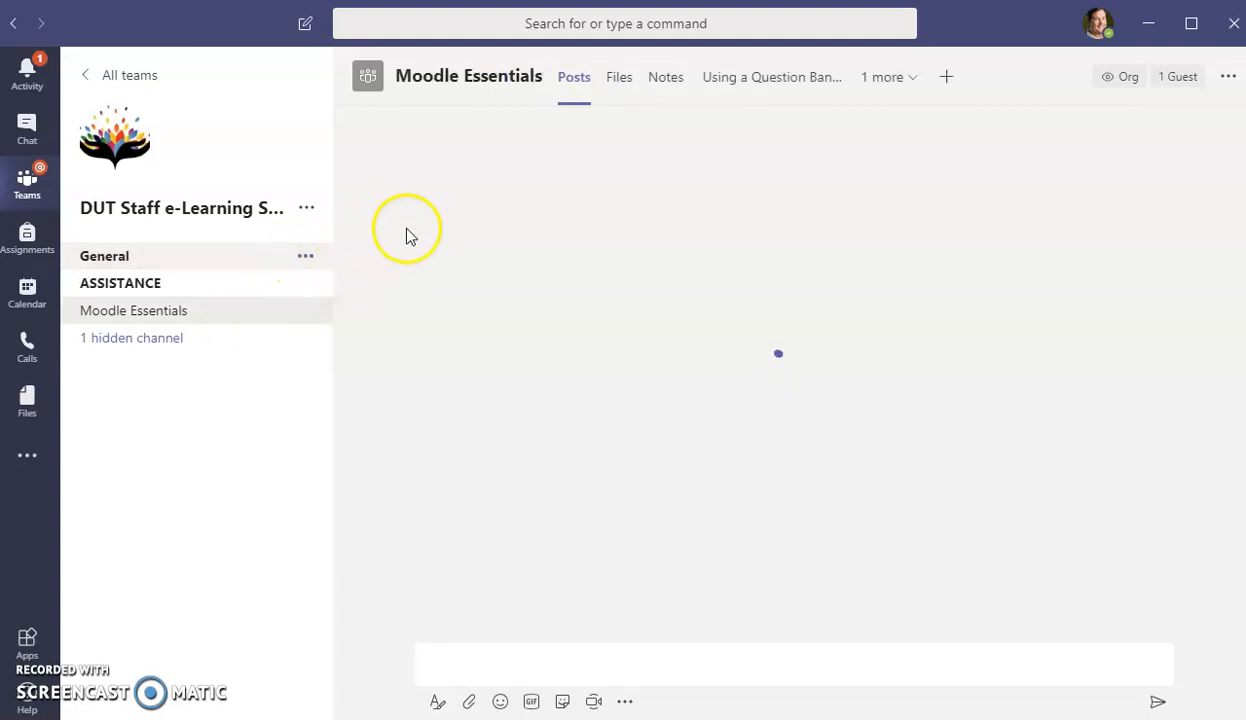
{"action": "right_click", "coordinate": [110, 258]}
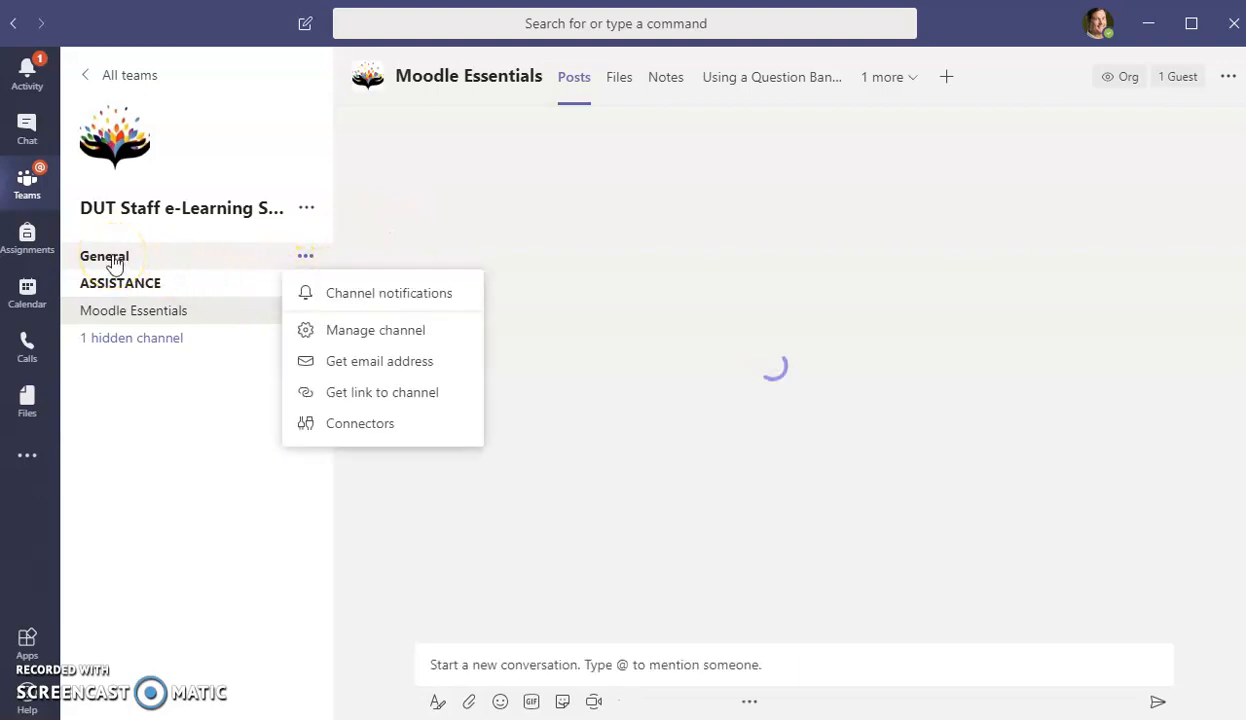
{"action": "left_click", "coordinate": [110, 257]}
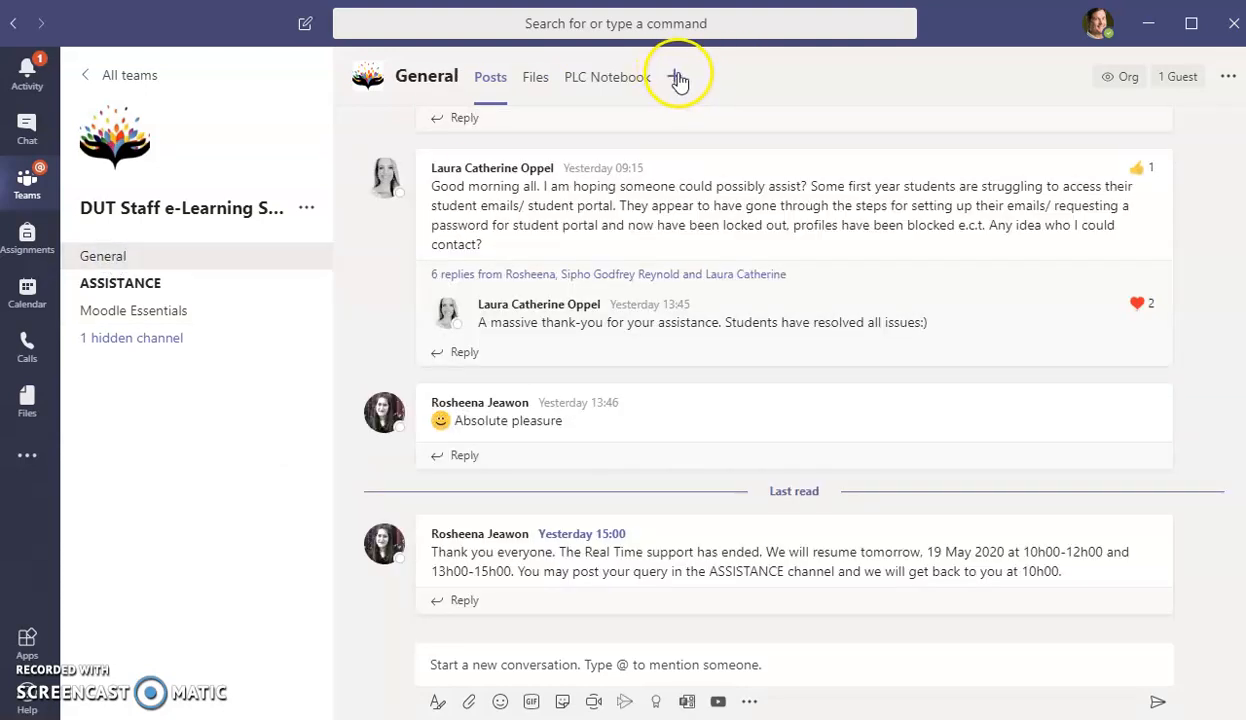
{"action": "left_click", "coordinate": [677, 77]}
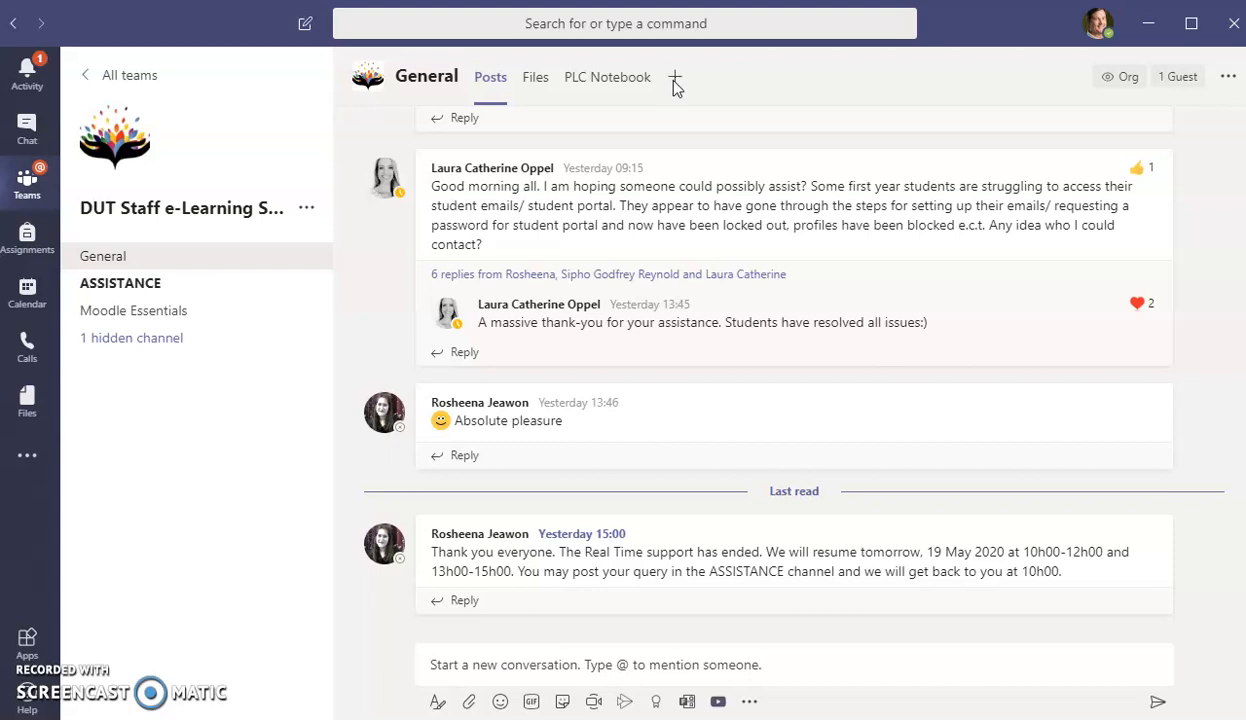
- Search the tab apps for 'Forms' and pick the Forms tile, abandoning a mistaken Document Library setup
{"action": "left_click", "coordinate": [677, 78]}
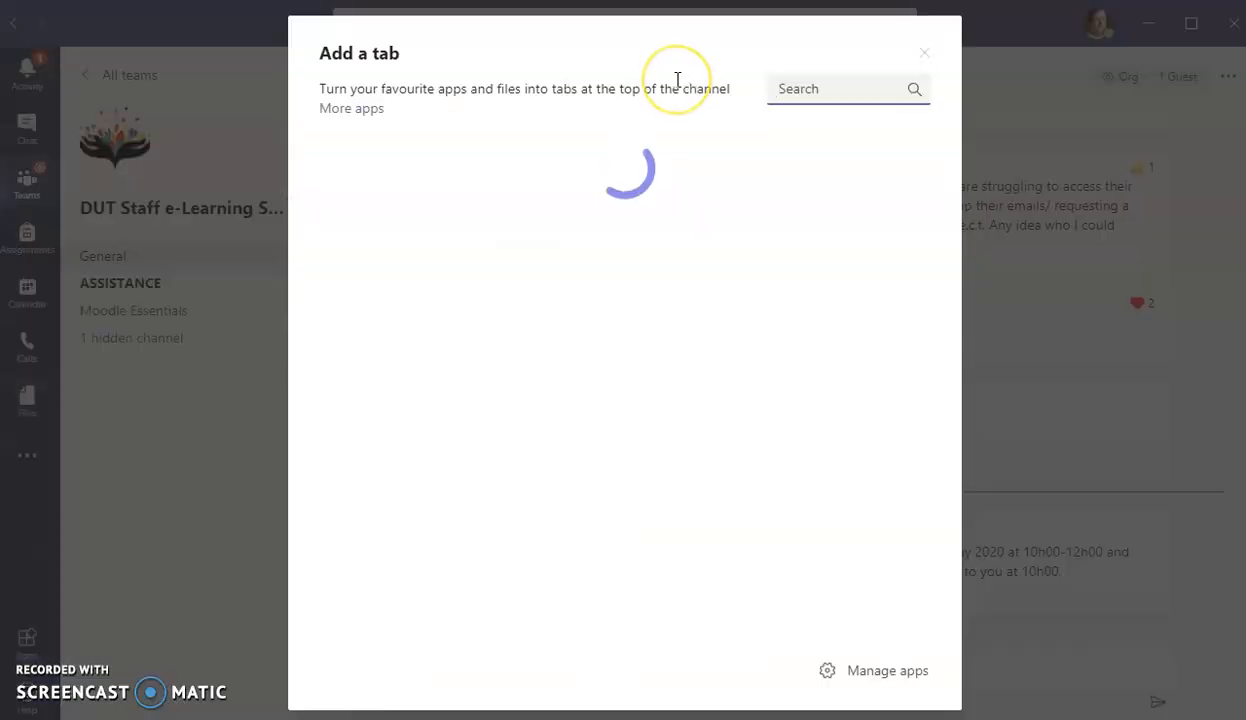
{"action": "left_click", "coordinate": [767, 108]}
{"action": "left_click", "coordinate": [790, 91]}
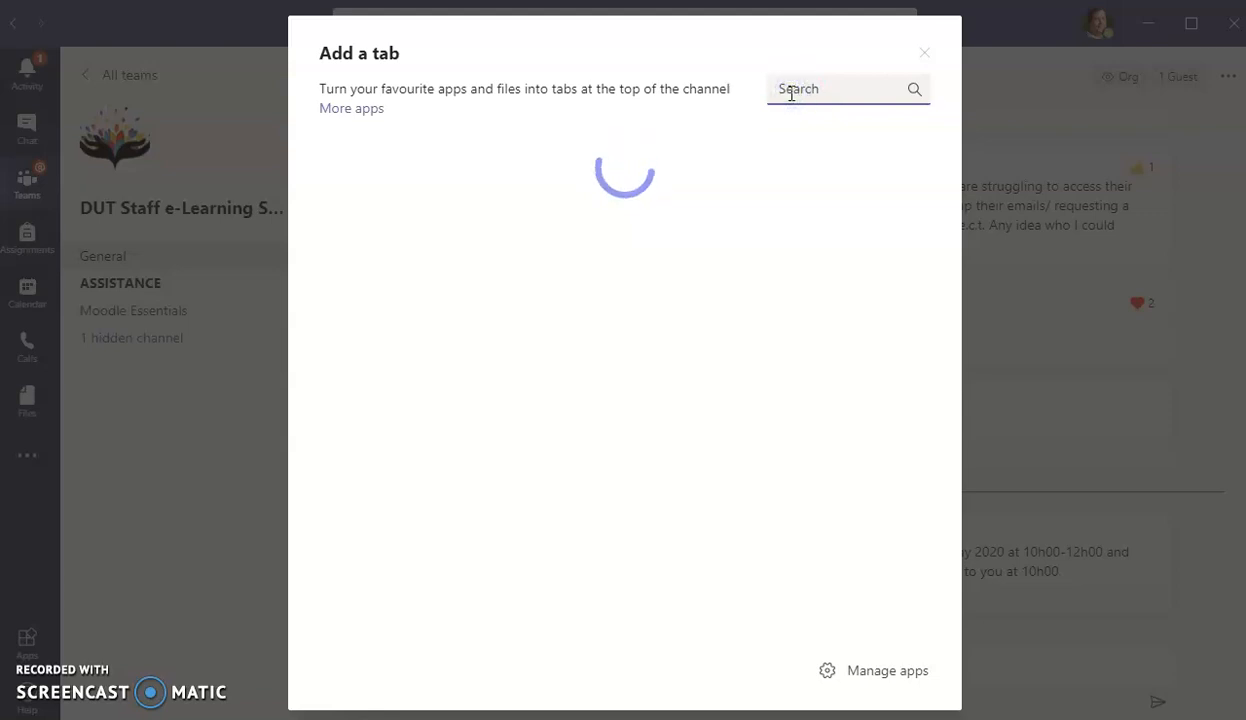
{"action": "type", "text": "Forms"}
{"action": "left_click", "coordinate": [363, 230]}
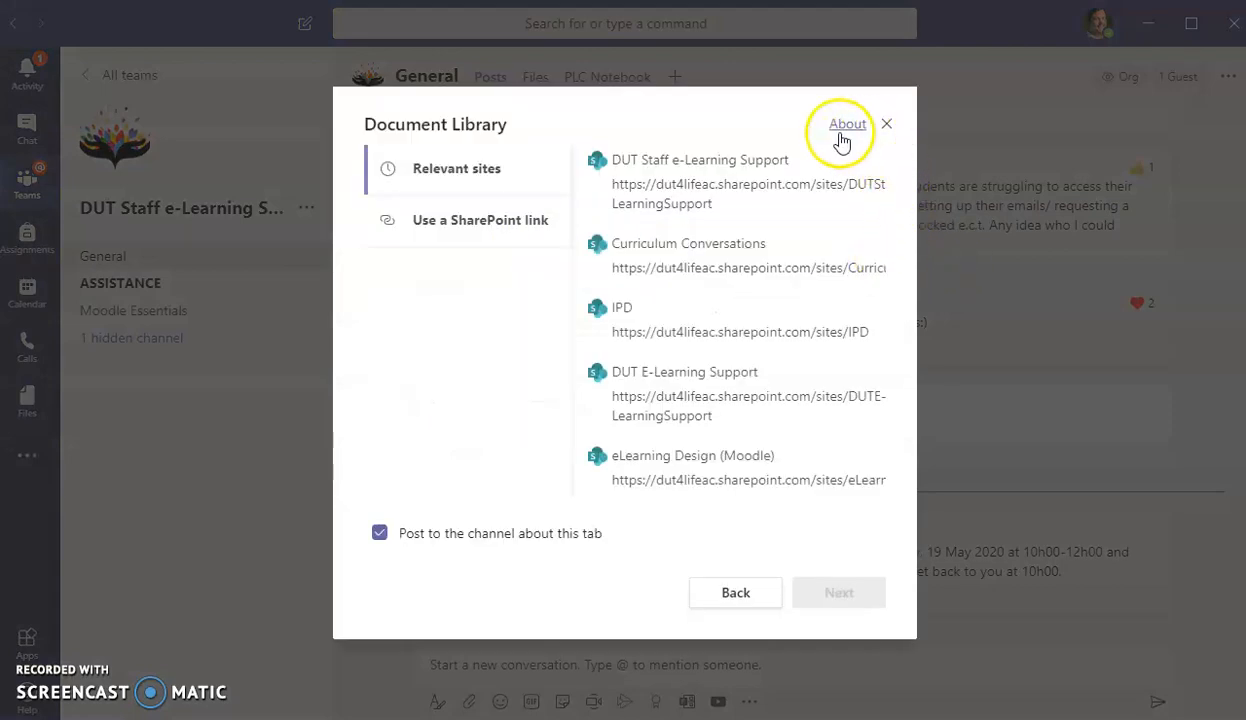
{"action": "left_click", "coordinate": [638, 165]}
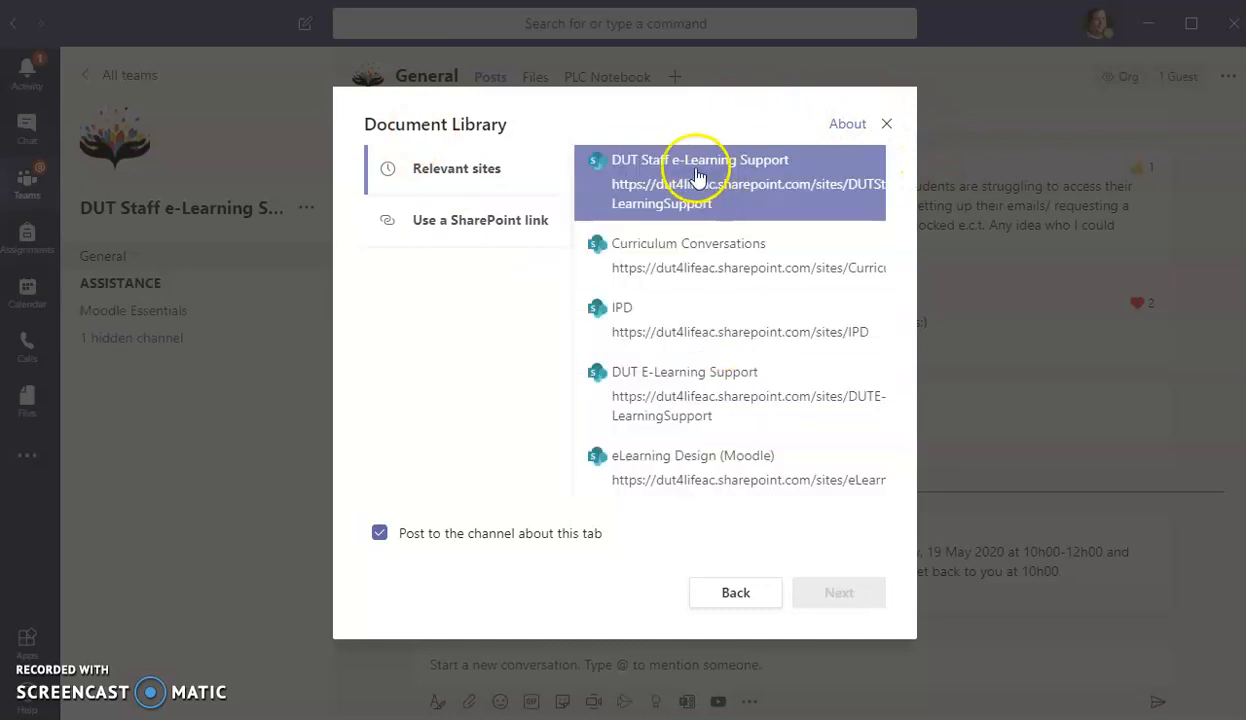
{"action": "left_click", "coordinate": [886, 123]}
{"action": "left_click", "coordinate": [676, 77]}
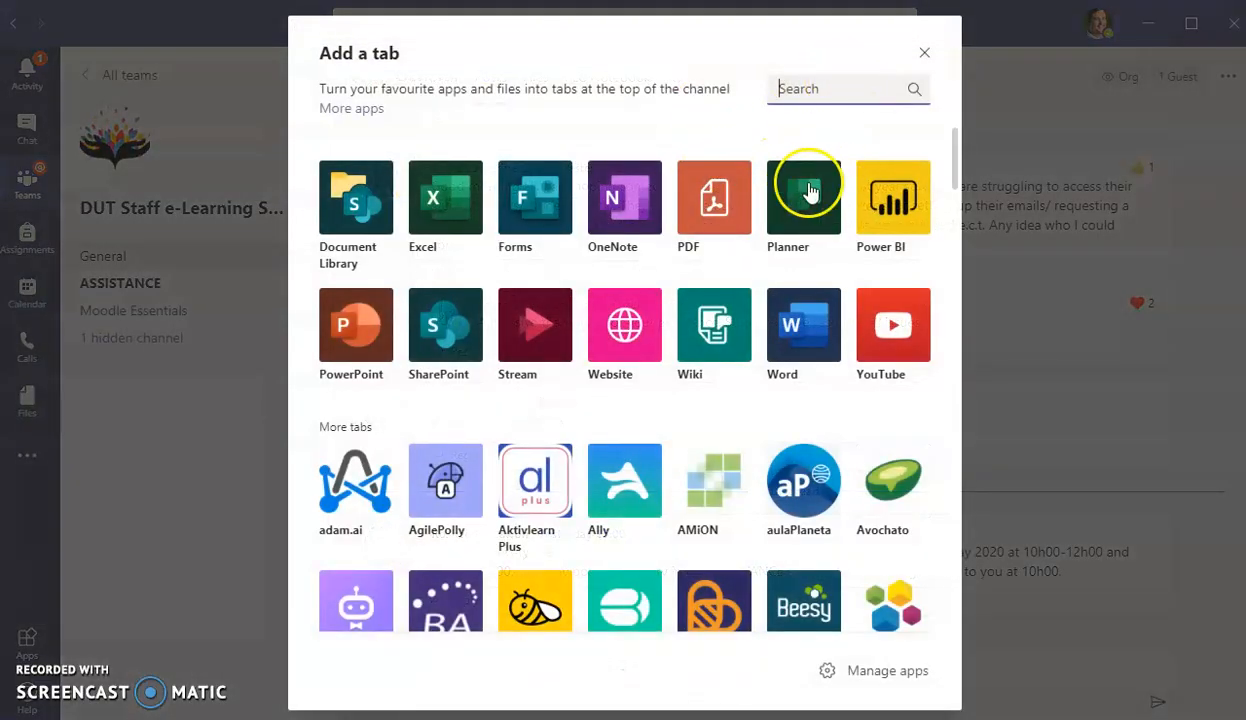
{"action": "left_click", "coordinate": [537, 200]}
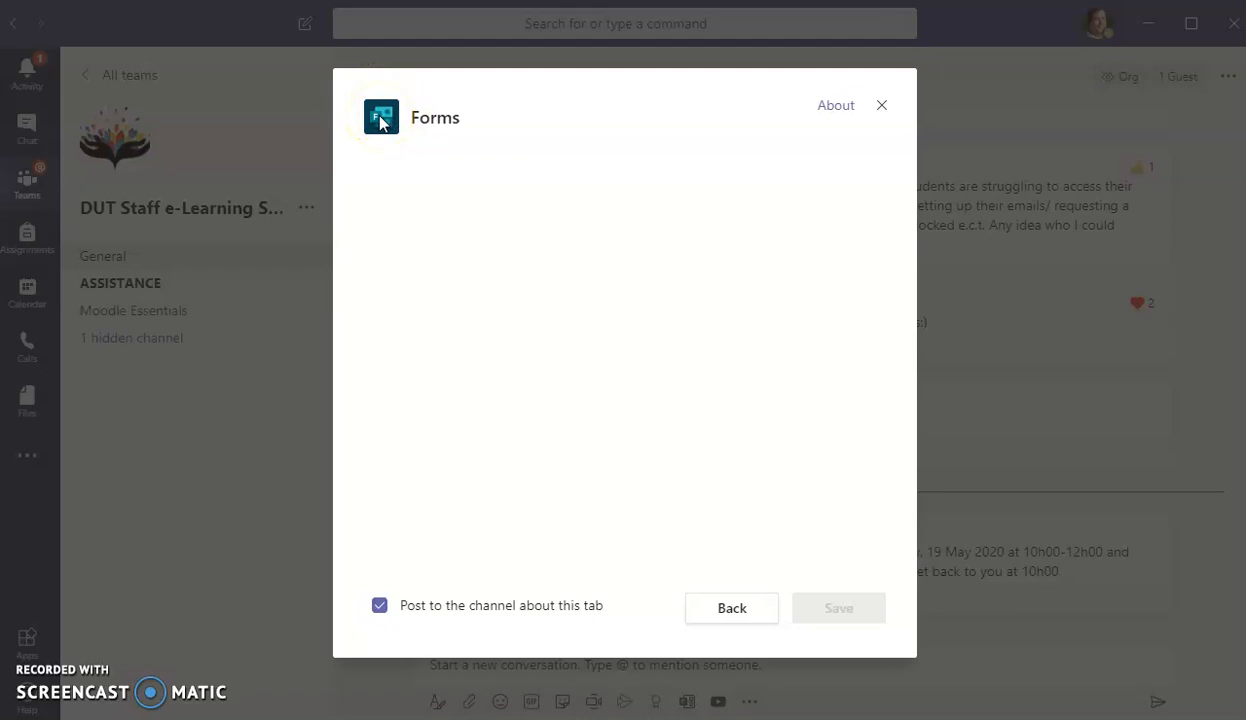
- Set the Forms tab to 'Add an existing form', then return to the browser's Forms window
{"action": "left_click", "coordinate": [427, 192]}
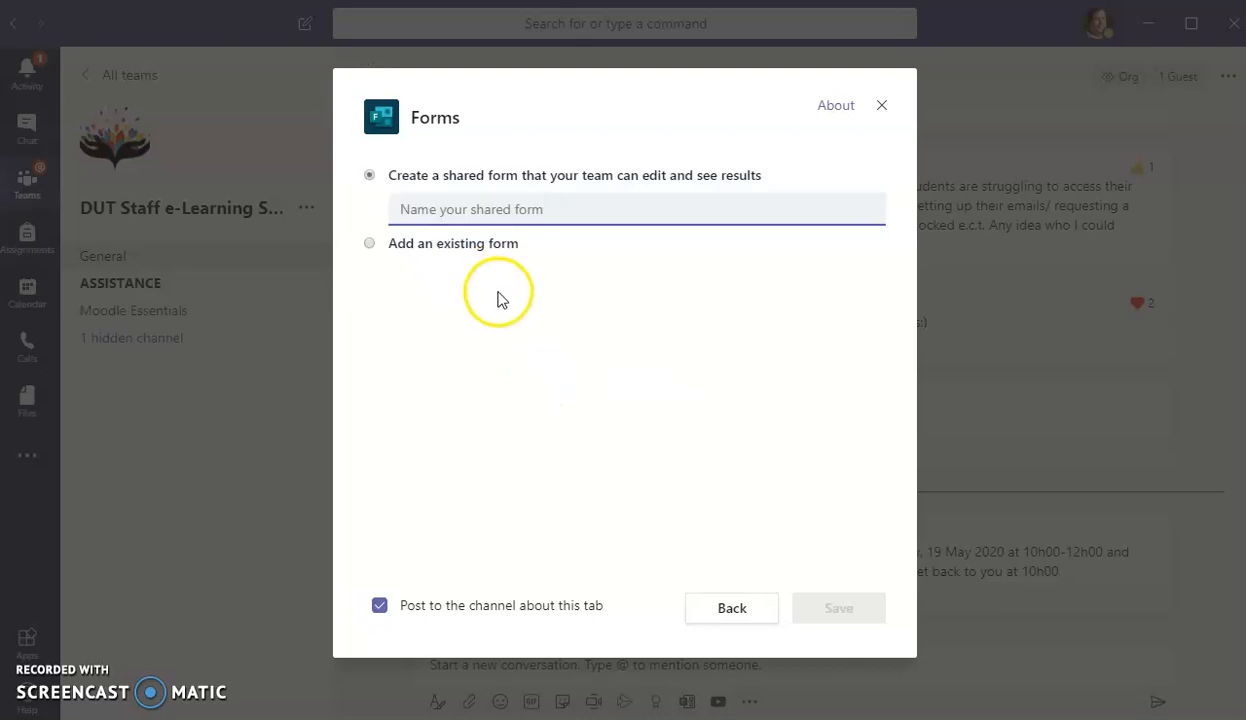
{"action": "left_click", "coordinate": [459, 210]}
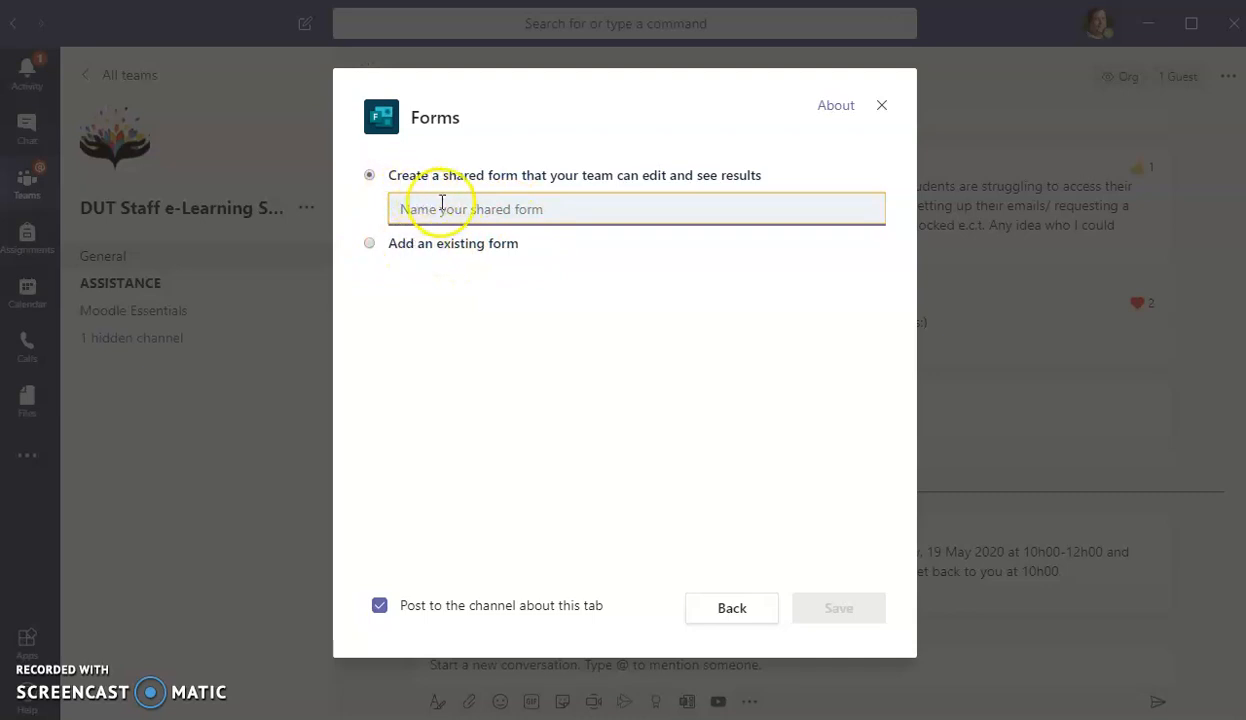
{"action": "left_click", "coordinate": [369, 244]}
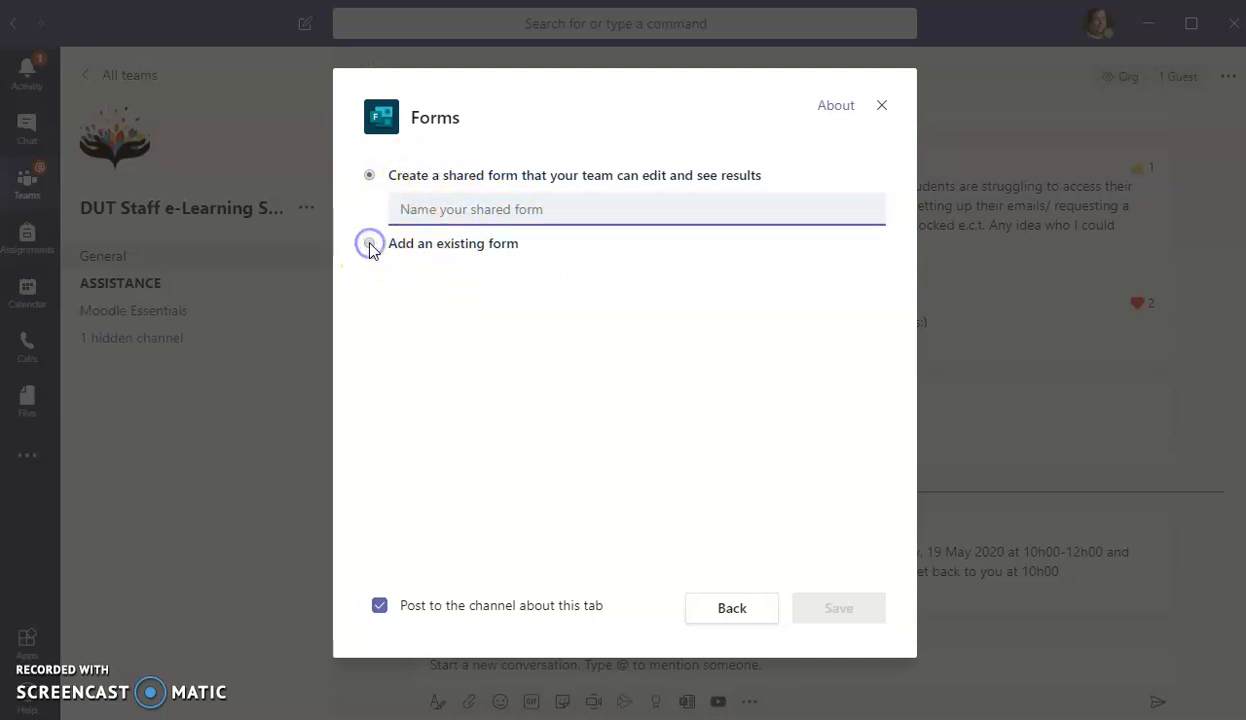
{"action": "left_click", "coordinate": [372, 245]}
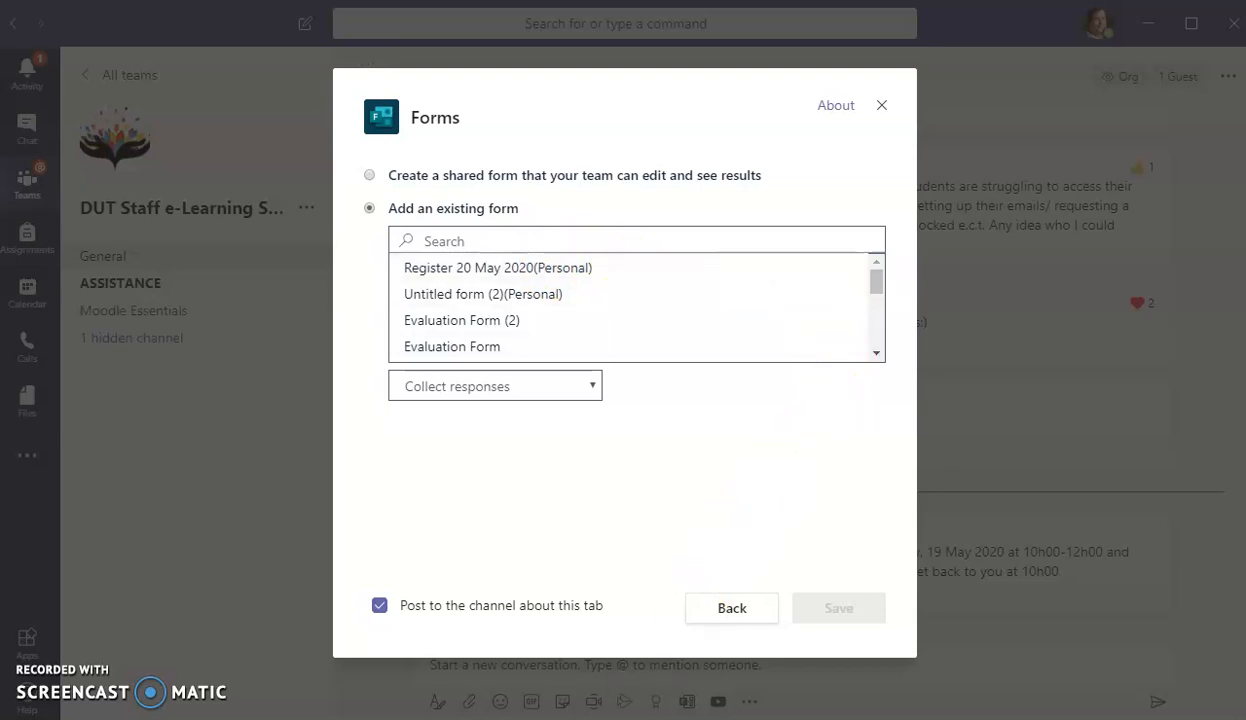
{"action": "key", "text": "alt+Tab"}
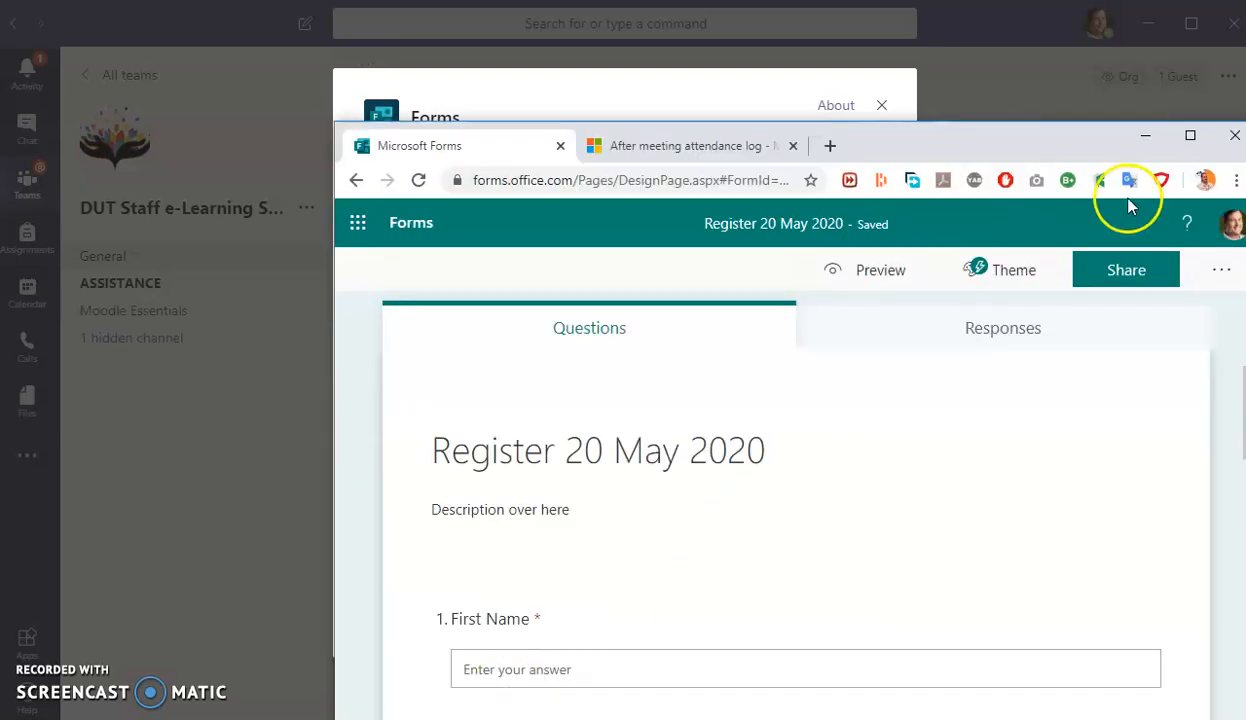
- Copy the register's response link from Forms and return to the Teams tab setup
{"action": "left_click", "coordinate": [1213, 268]}
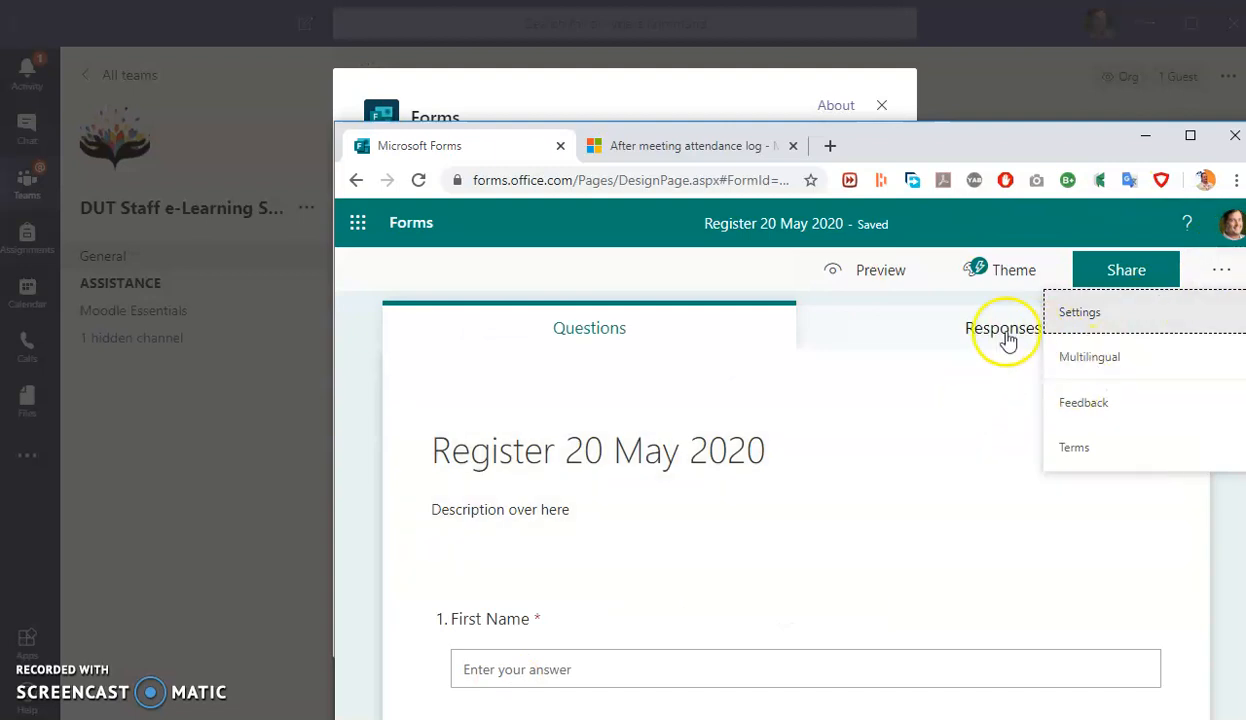
{"action": "left_click", "coordinate": [1127, 268]}
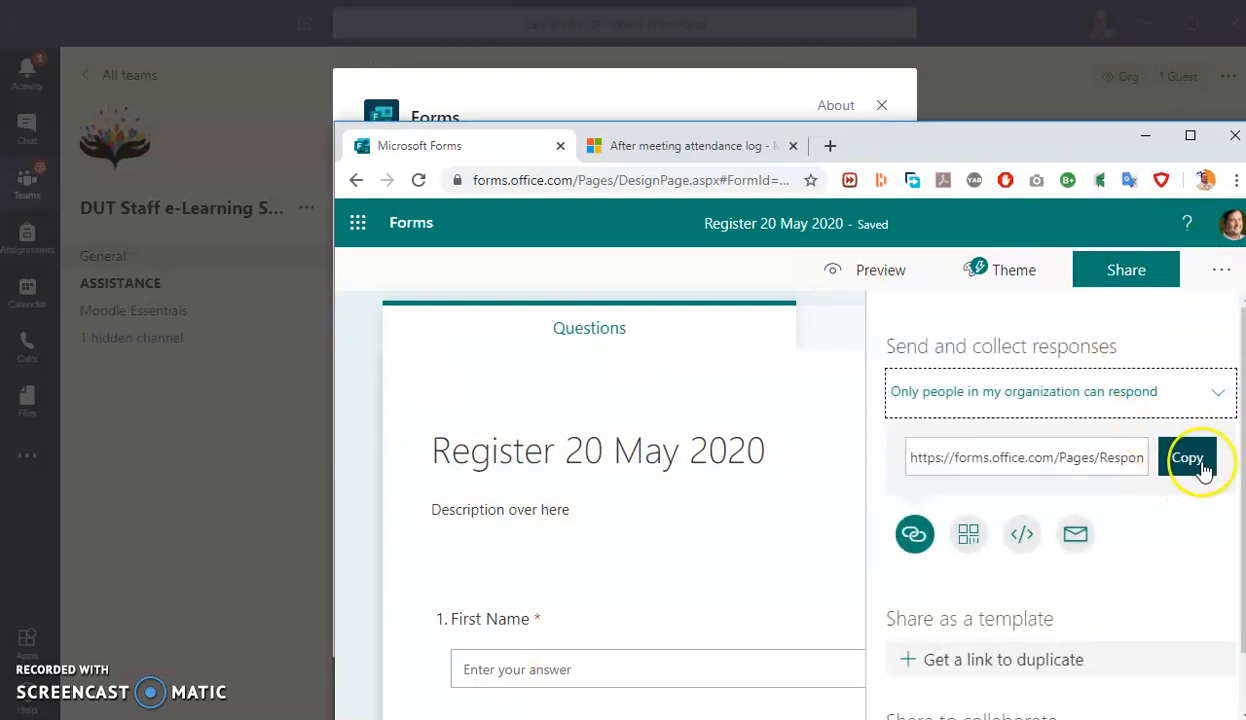
{"action": "left_click", "coordinate": [1190, 456]}
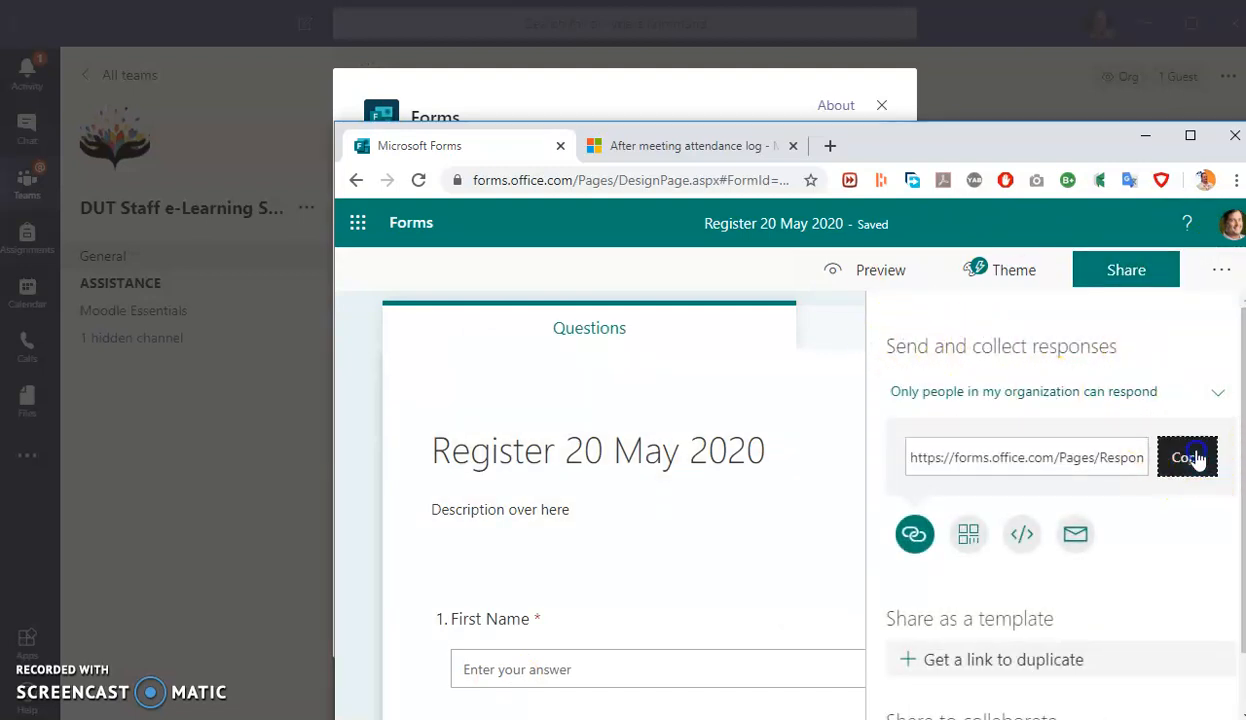
{"action": "left_click", "coordinate": [585, 95]}
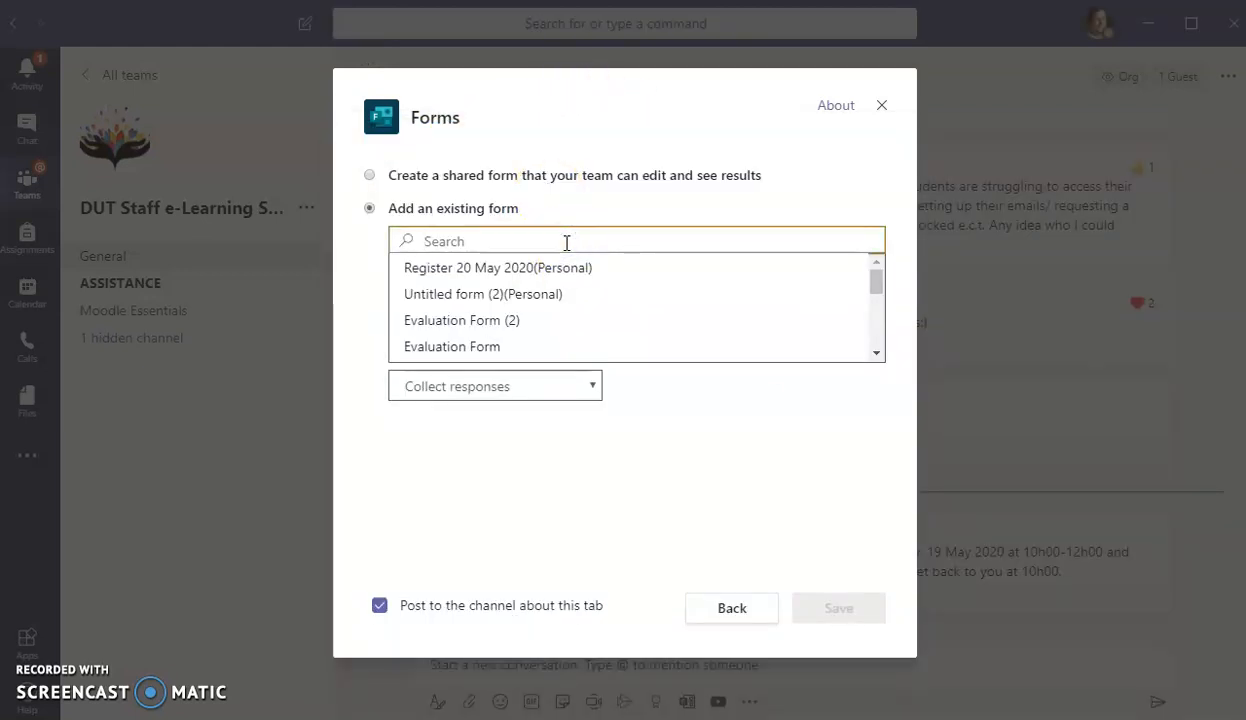
- Paste the form link, pick Register 20 May 2020, keep Collect responses, and save the tab
{"action": "key", "text": "ctrl+v"}
{"action": "left_click", "coordinate": [667, 328]}
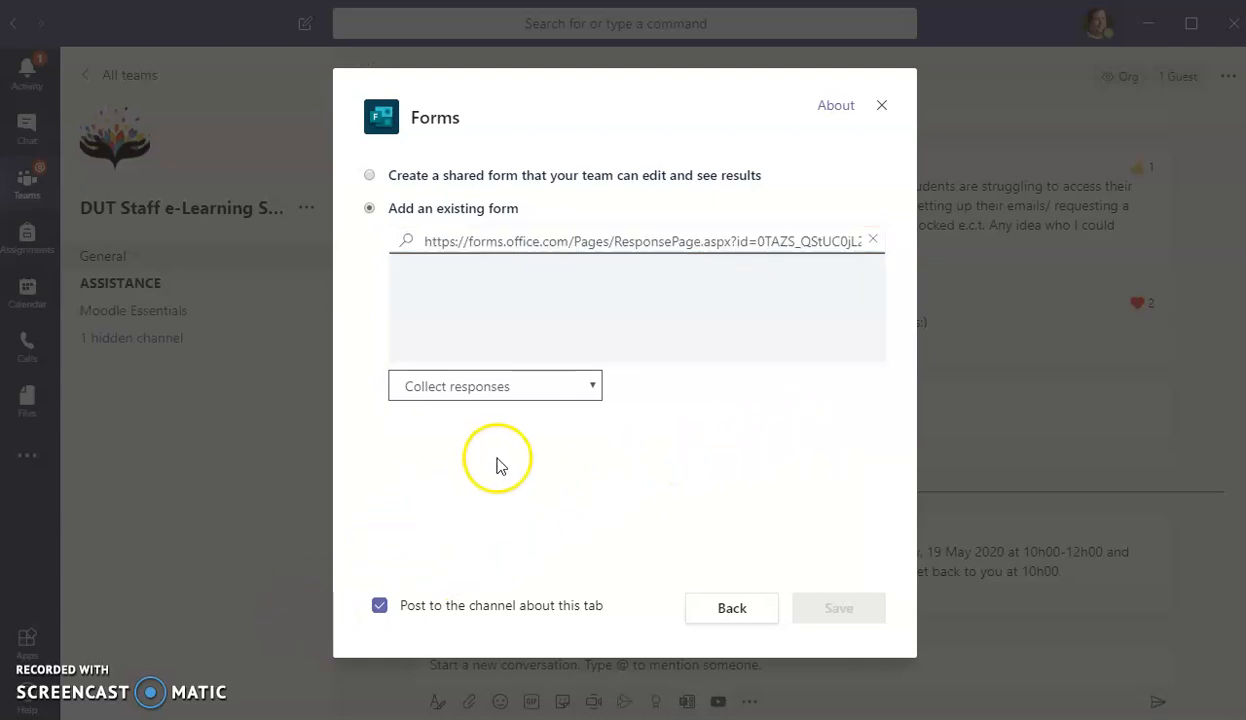
{"action": "left_click", "coordinate": [544, 389]}
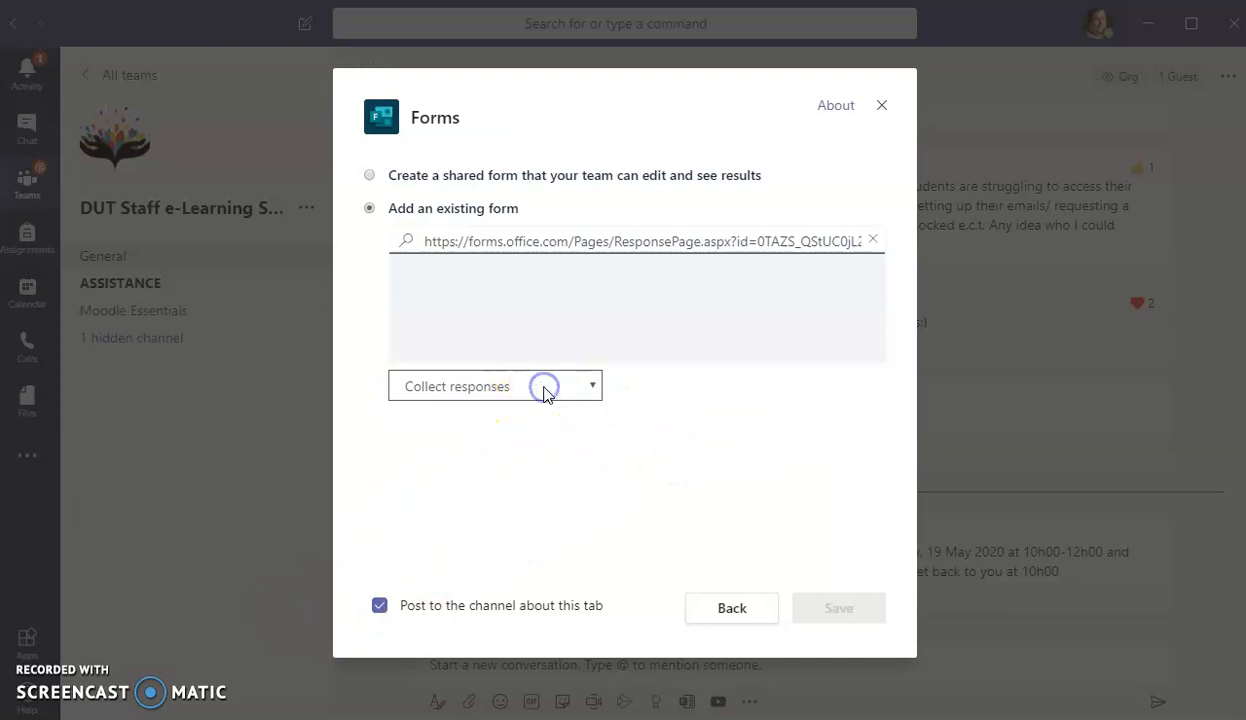
{"action": "left_click", "coordinate": [529, 412]}
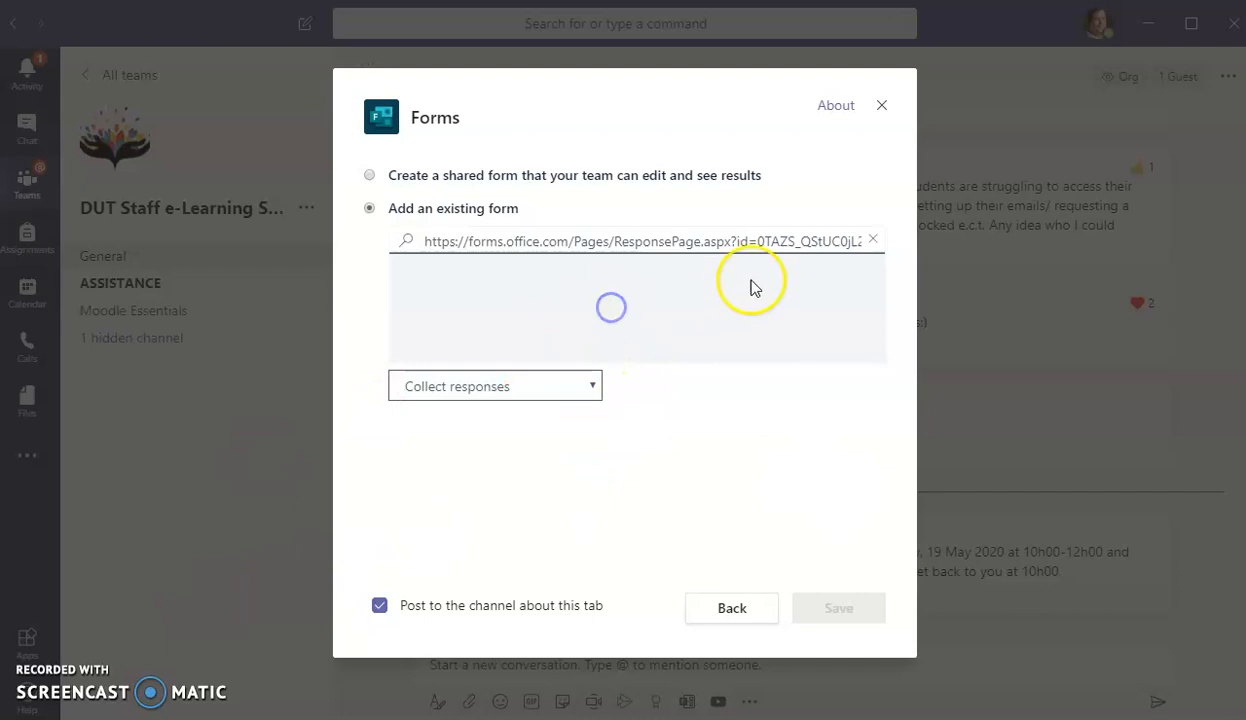
{"action": "left_click", "coordinate": [749, 239]}
{"action": "left_click", "coordinate": [434, 244]}
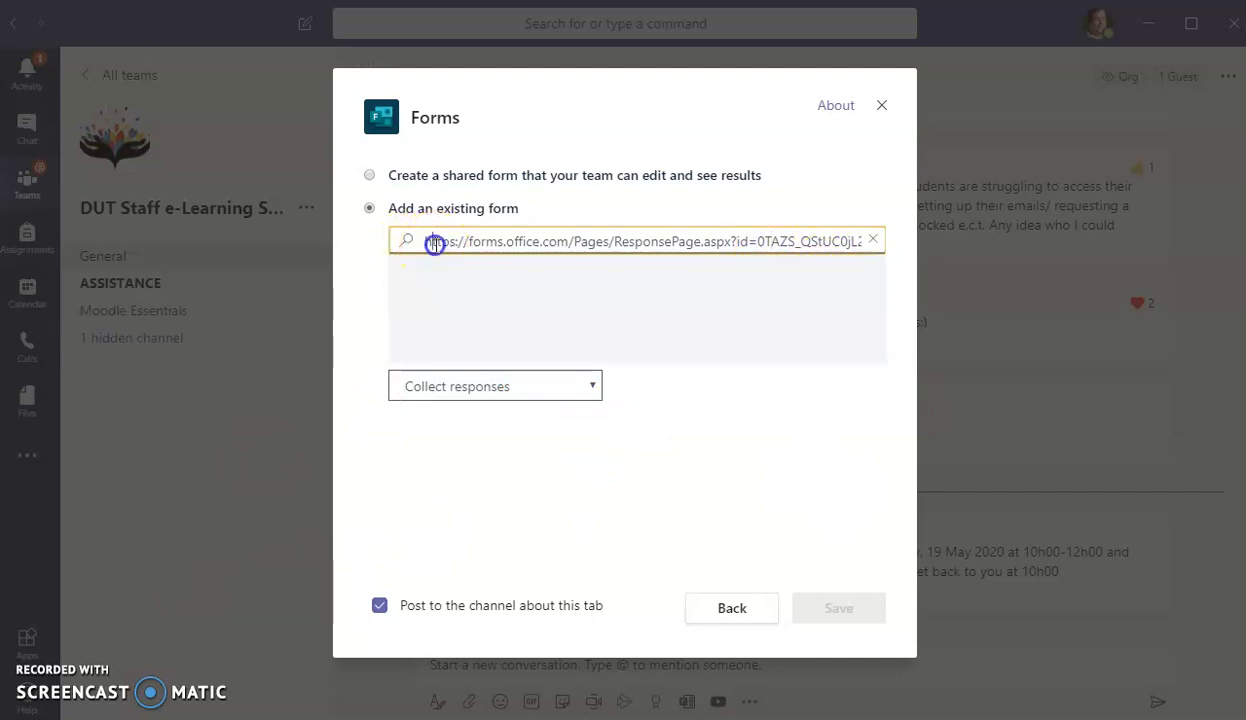
{"action": "left_click", "coordinate": [873, 239]}
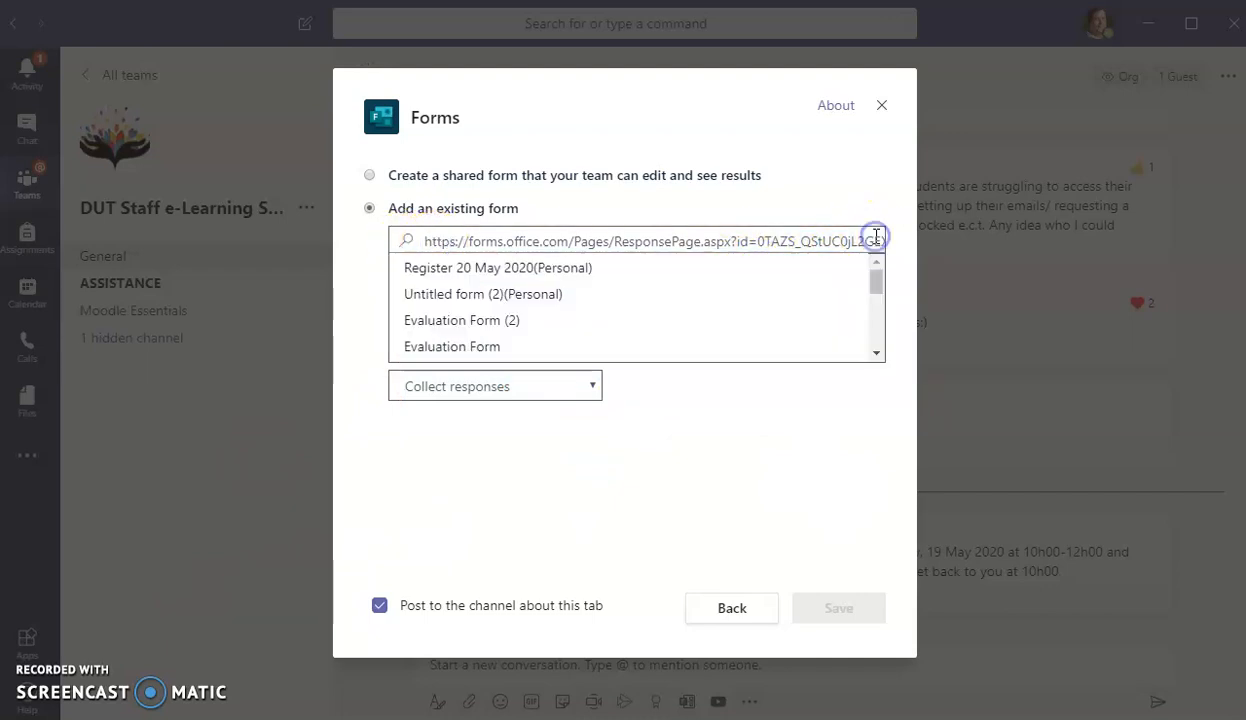
{"action": "left_click", "coordinate": [519, 270]}
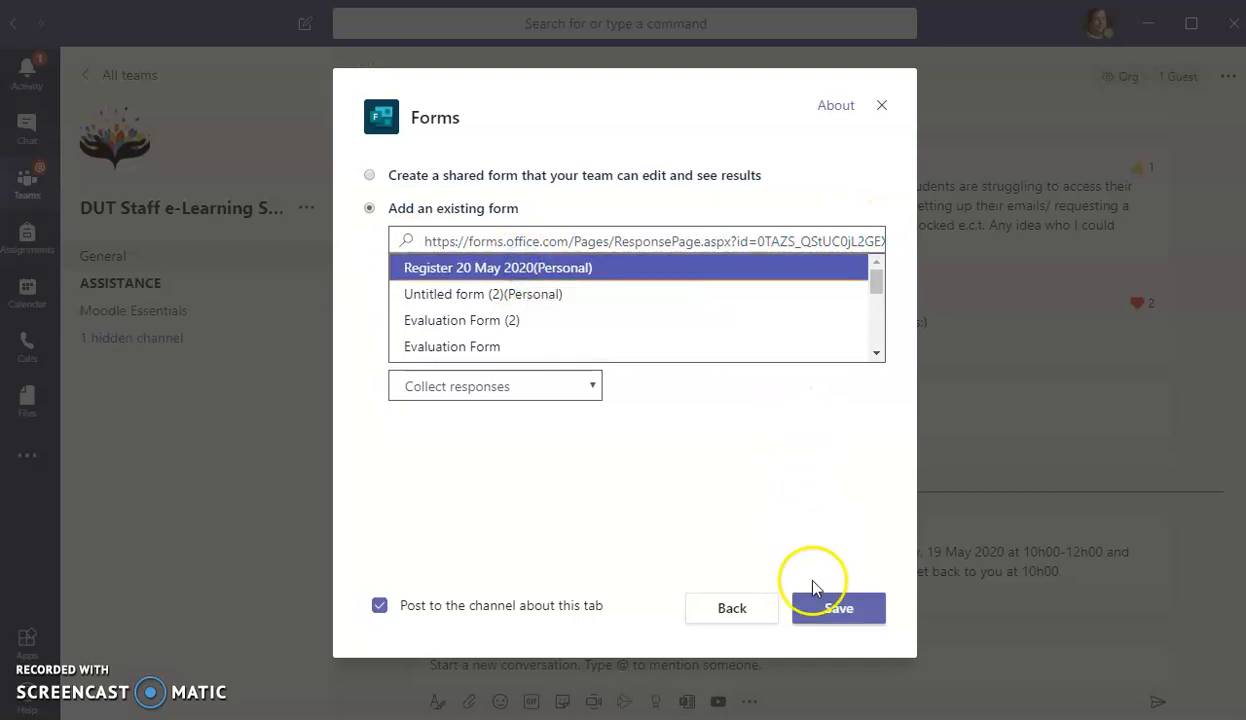
{"action": "left_click", "coordinate": [832, 604]}
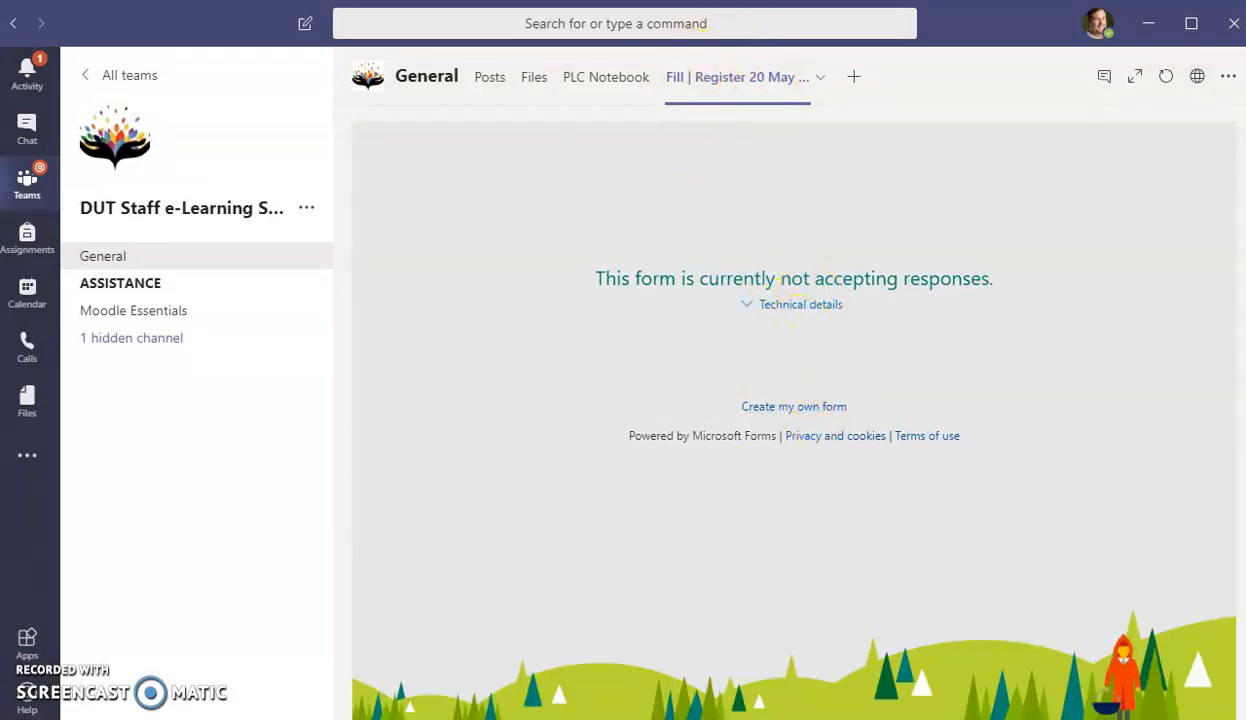
{"action": "key", "text": "alt+Tab"}
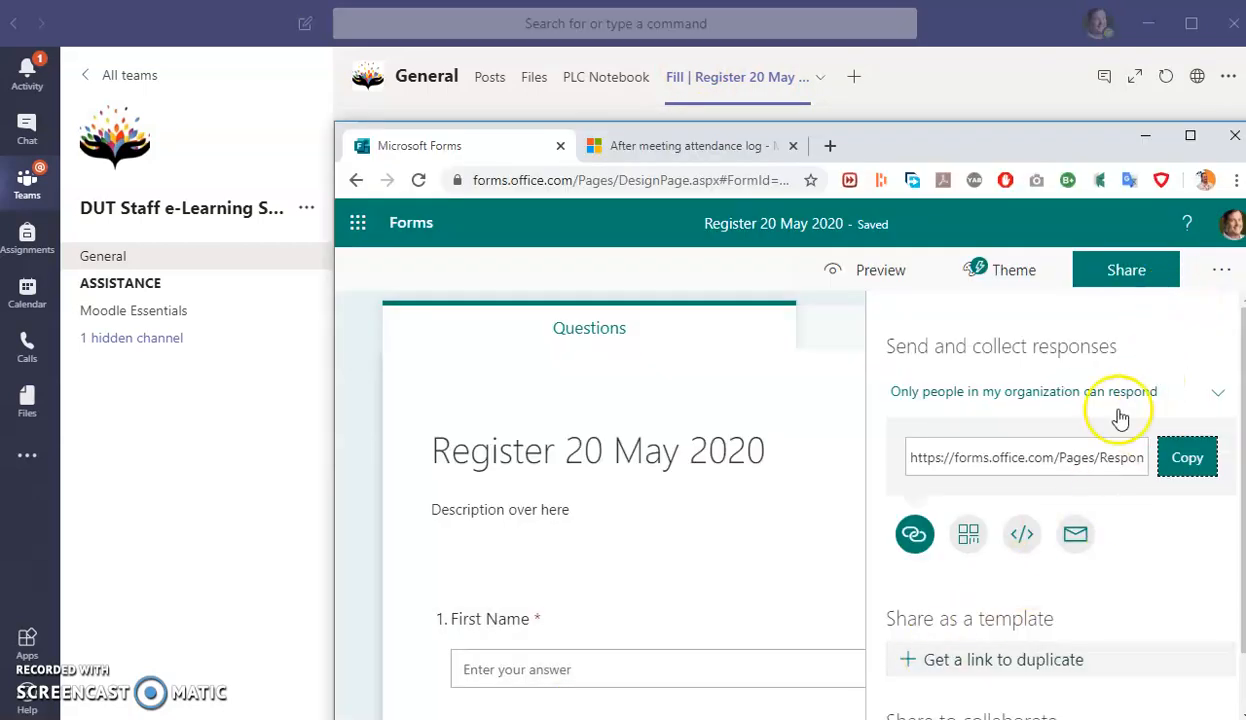
- Move the register's response start date back to 5/19/2020 in the form settings
{"action": "left_click", "coordinate": [1222, 270]}
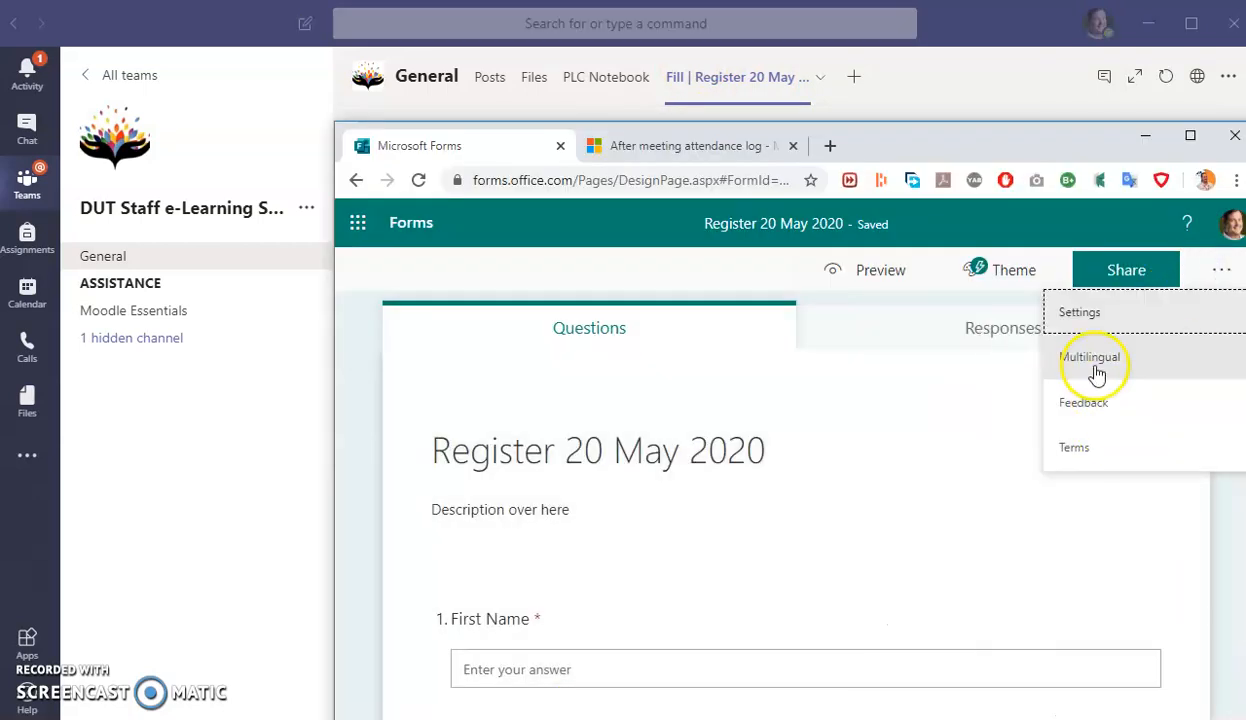
{"action": "left_click", "coordinate": [1104, 309]}
{"action": "scroll", "coordinate": [1060, 530], "scroll_direction": "down", "scroll_amount": 2}
{"action": "left_click", "coordinate": [980, 487]}
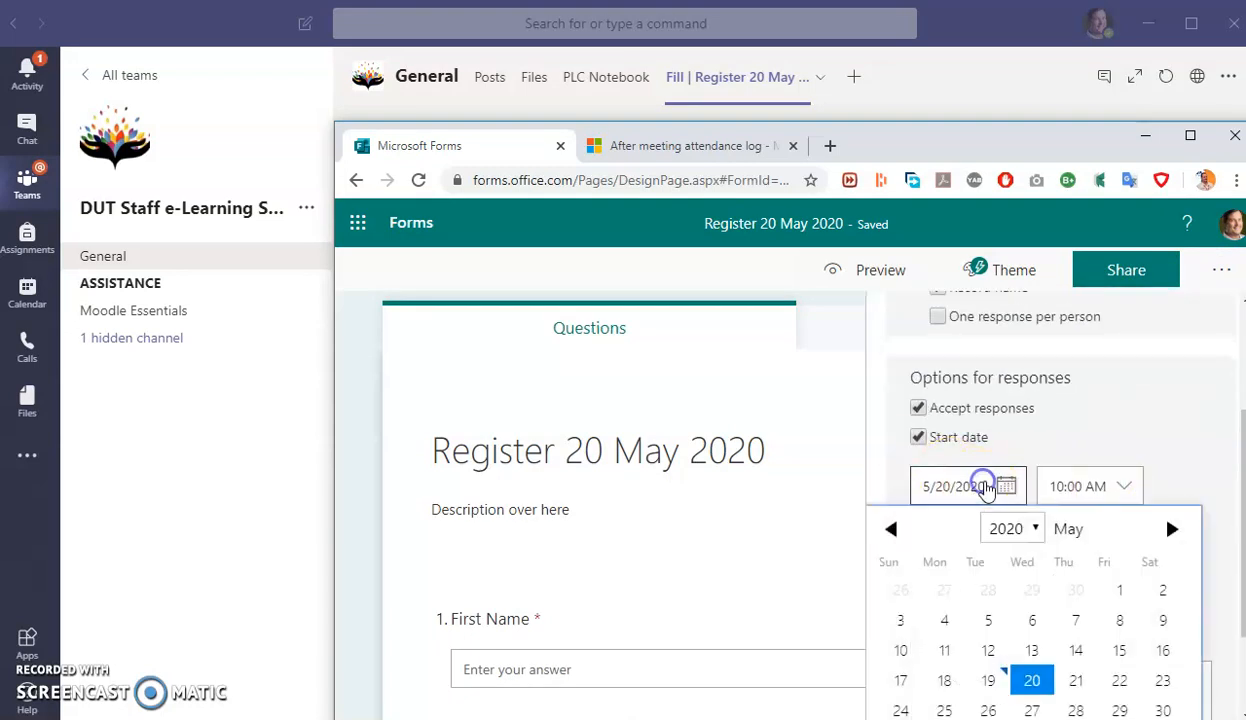
{"action": "left_click", "coordinate": [988, 680]}
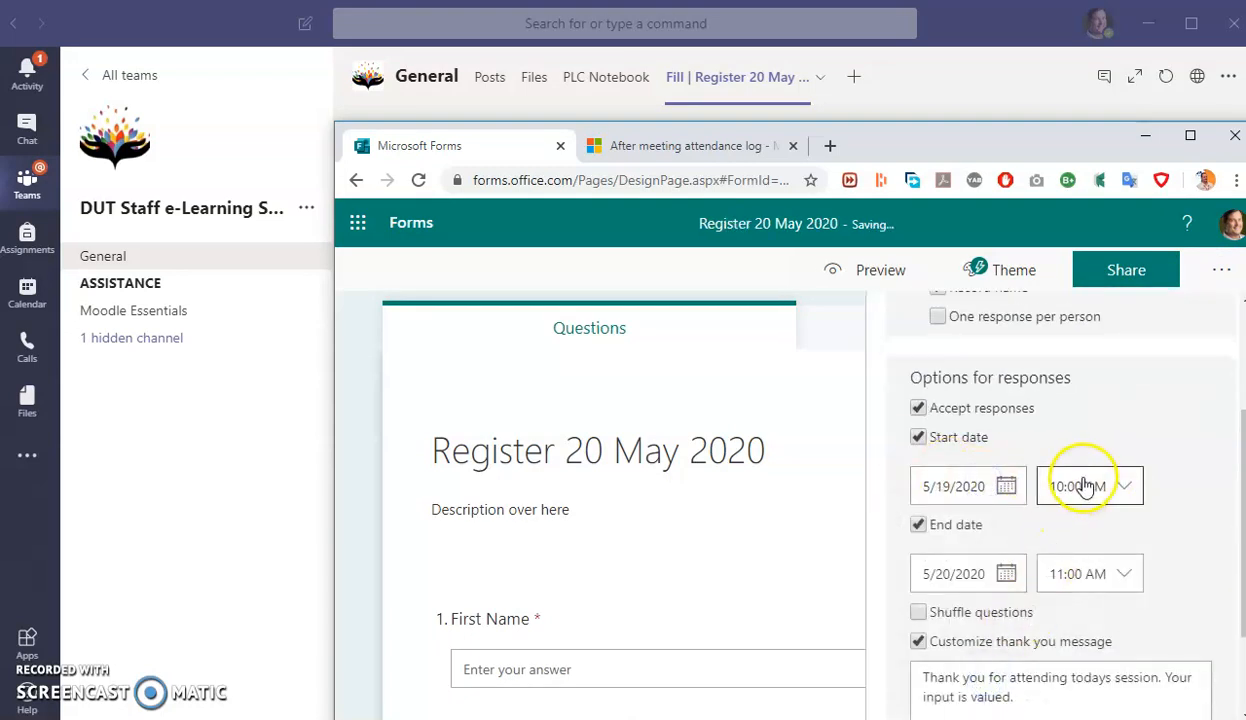
{"action": "left_click", "coordinate": [846, 366]}
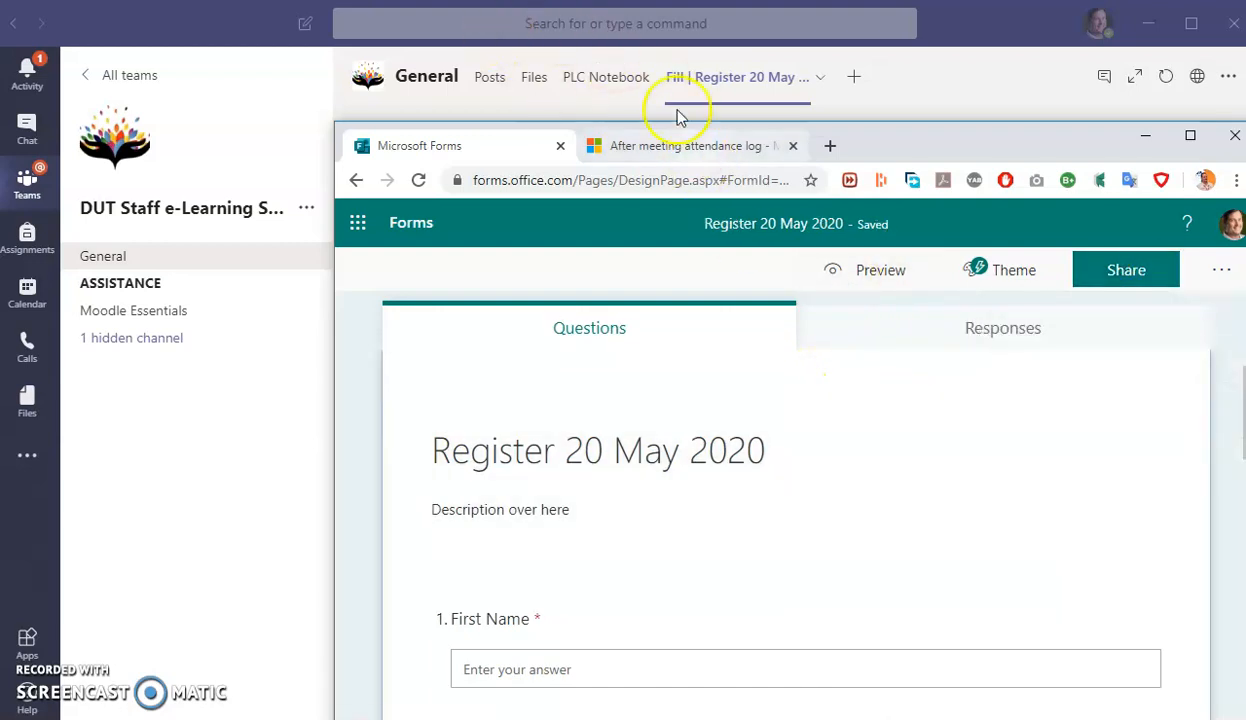
- Reload the Fill tab and enter a first name, surname and staff number
{"action": "left_click", "coordinate": [929, 72]}
{"action": "left_click", "coordinate": [598, 80]}
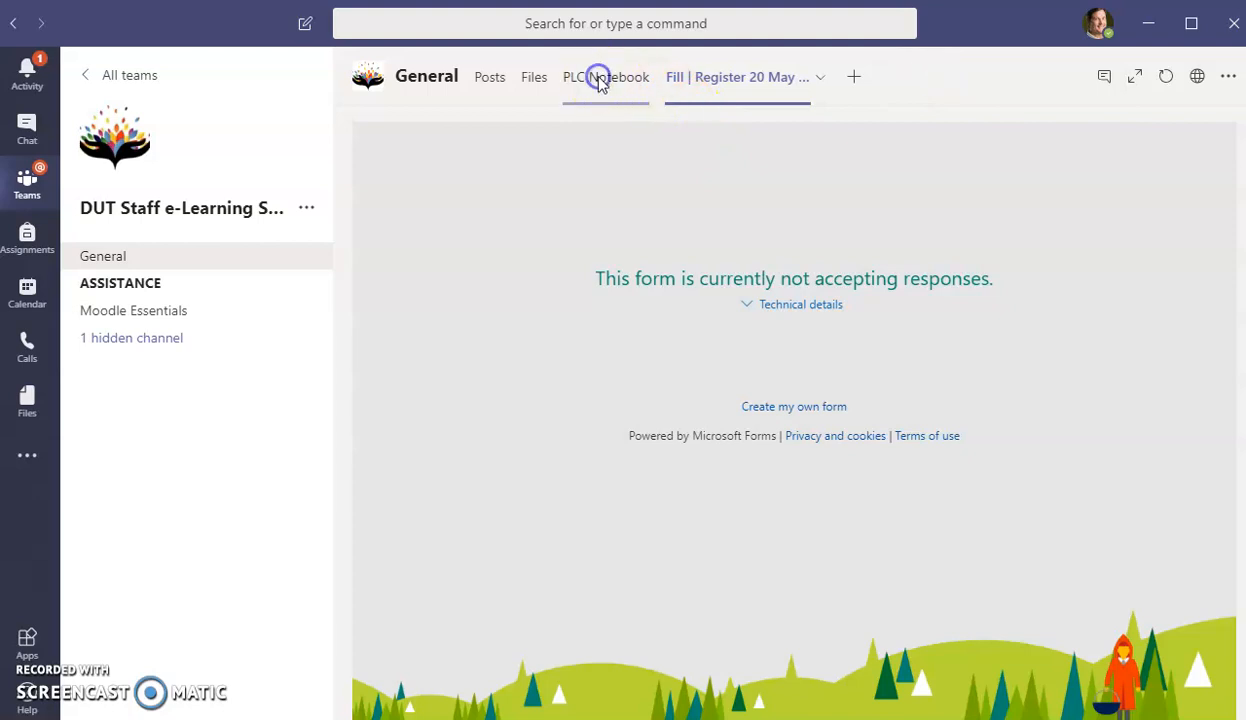
{"action": "left_click", "coordinate": [740, 88]}
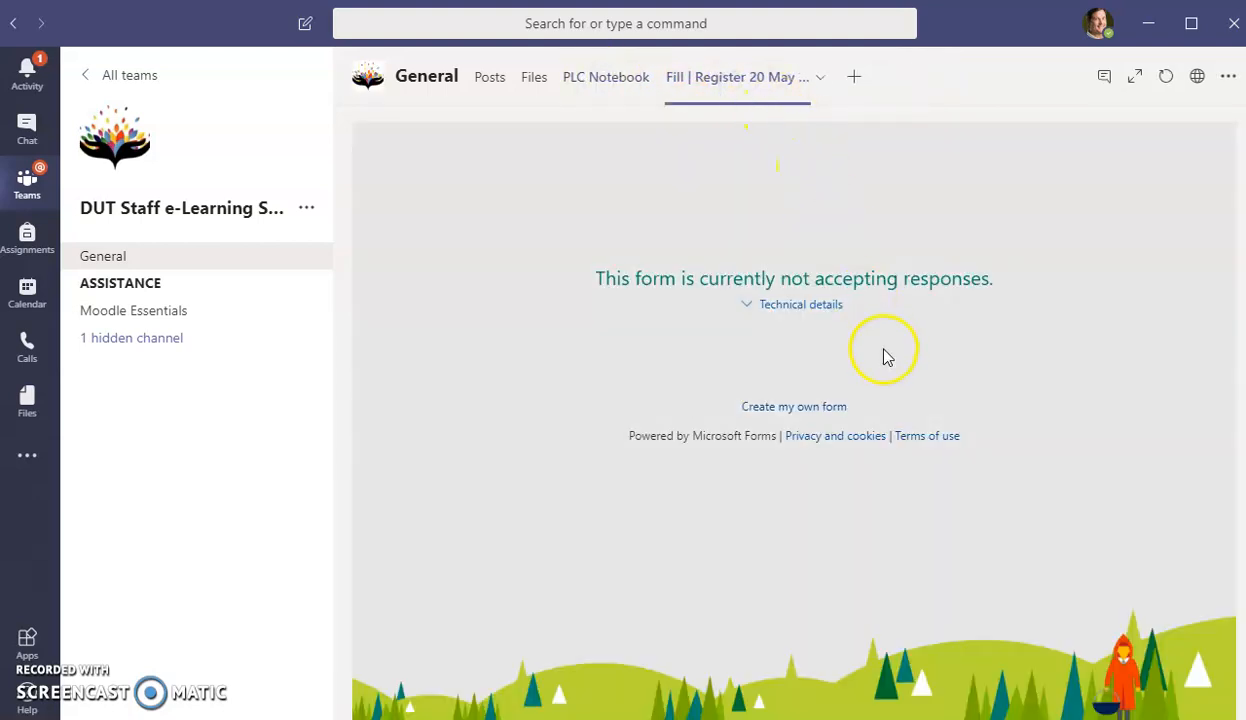
{"action": "left_click", "coordinate": [580, 540]}
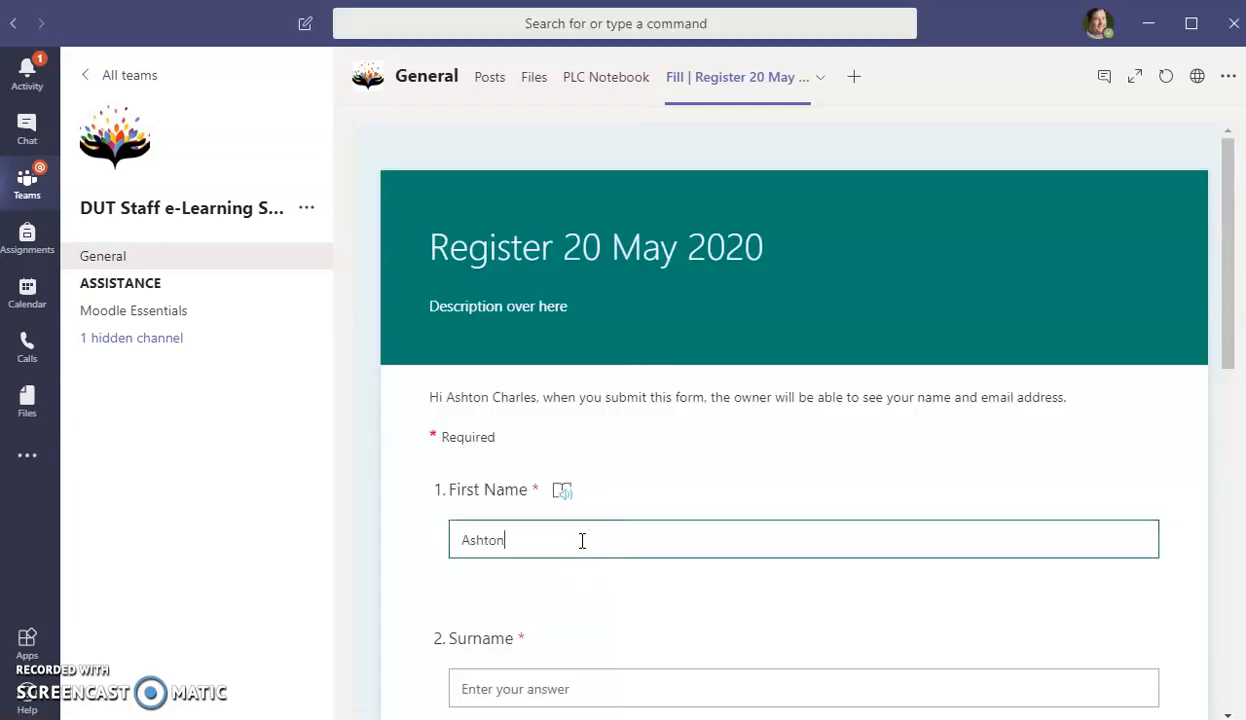
{"action": "scroll", "coordinate": [582, 540], "scroll_direction": "down", "scroll_amount": 2}
{"action": "left_click", "coordinate": [578, 484]}
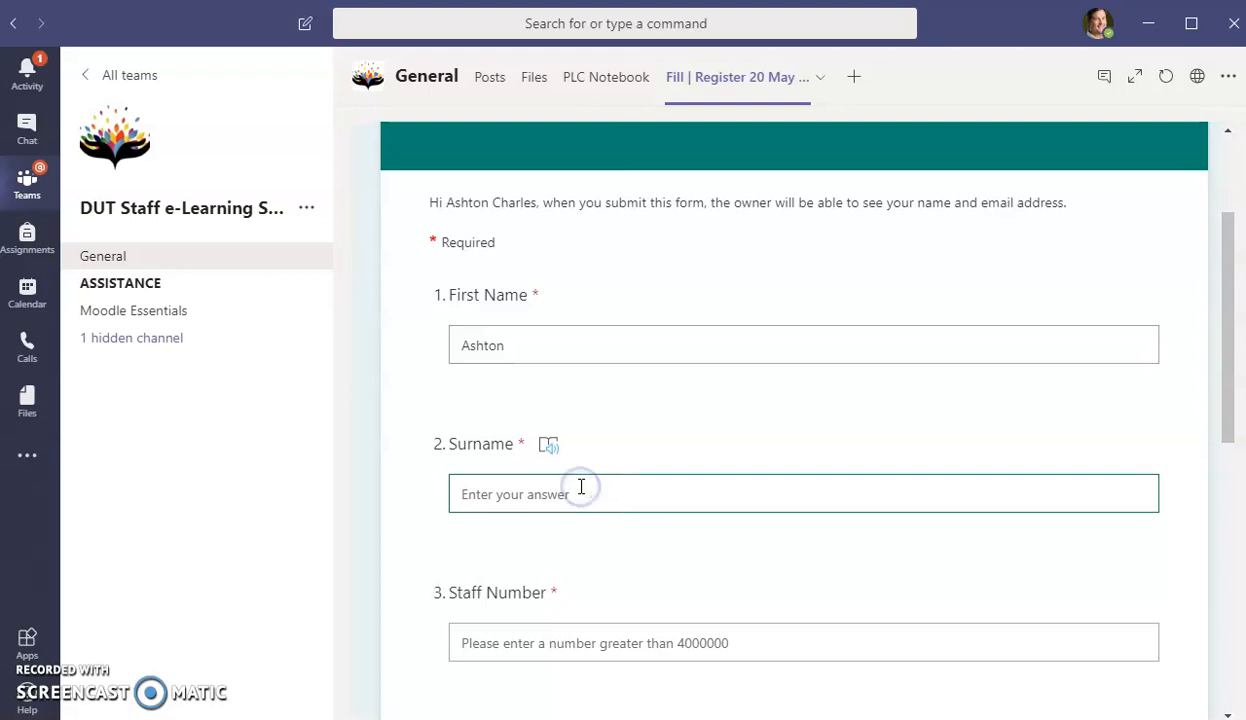
{"action": "left_click", "coordinate": [734, 648]}
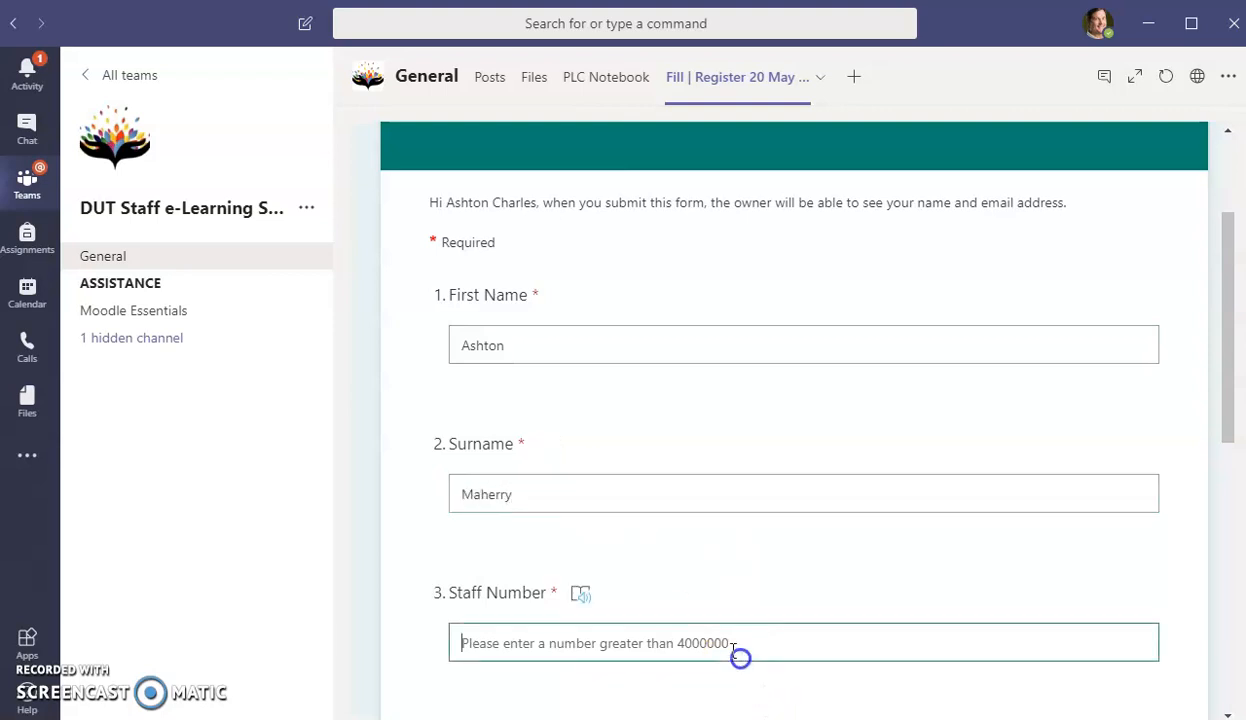
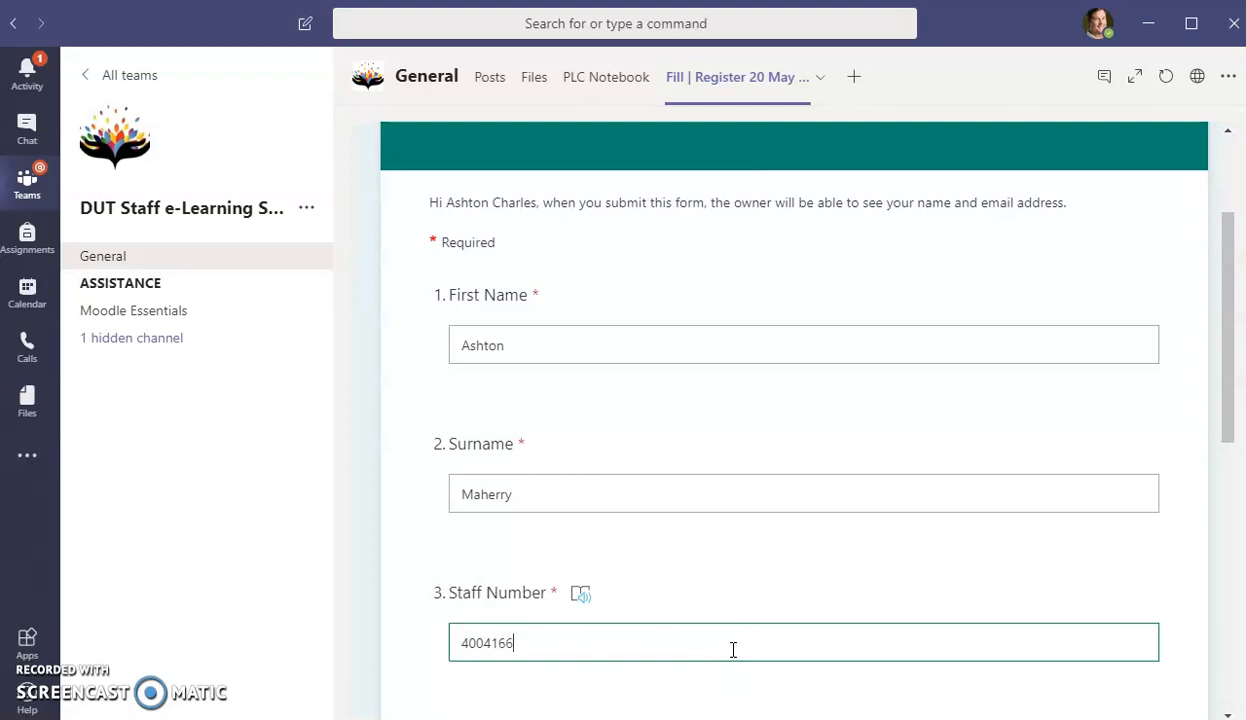
- Choose faculty Other: Institutional Planning, give five stars, add a comment, and submit
{"action": "scroll", "coordinate": [733, 650], "scroll_direction": "down", "scroll_amount": 4}
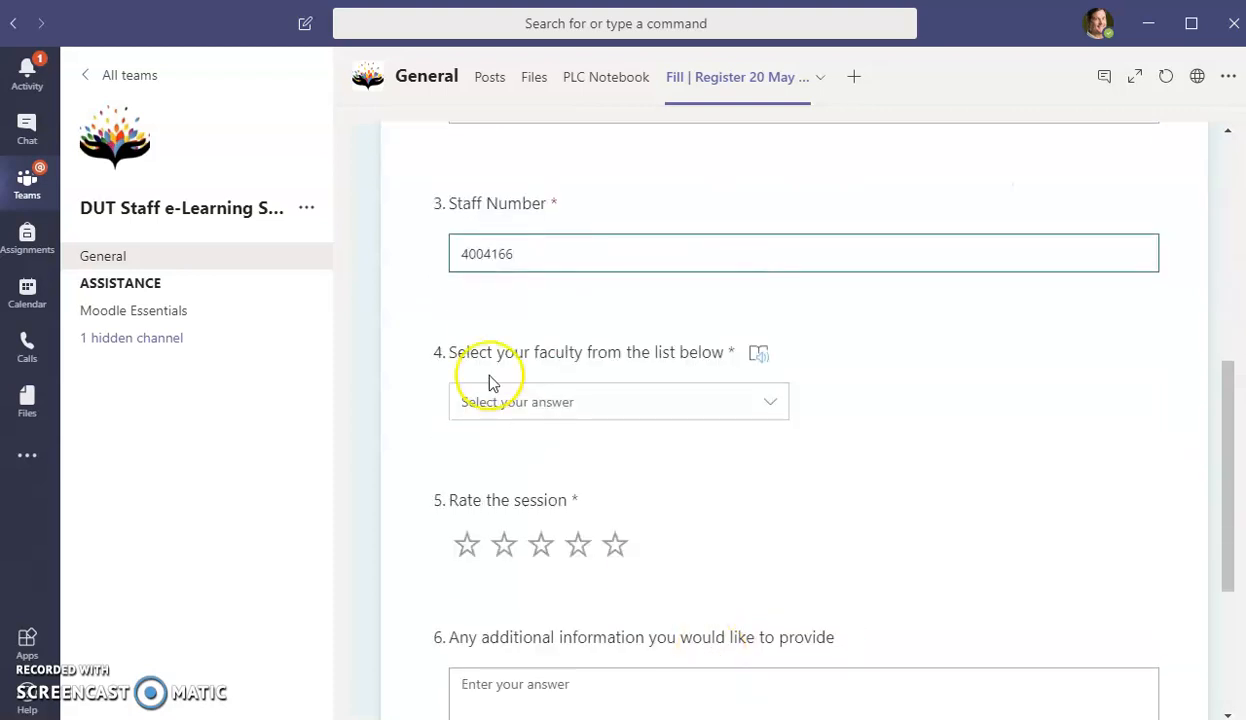
{"action": "left_click", "coordinate": [575, 405]}
{"action": "left_click", "coordinate": [500, 662]}
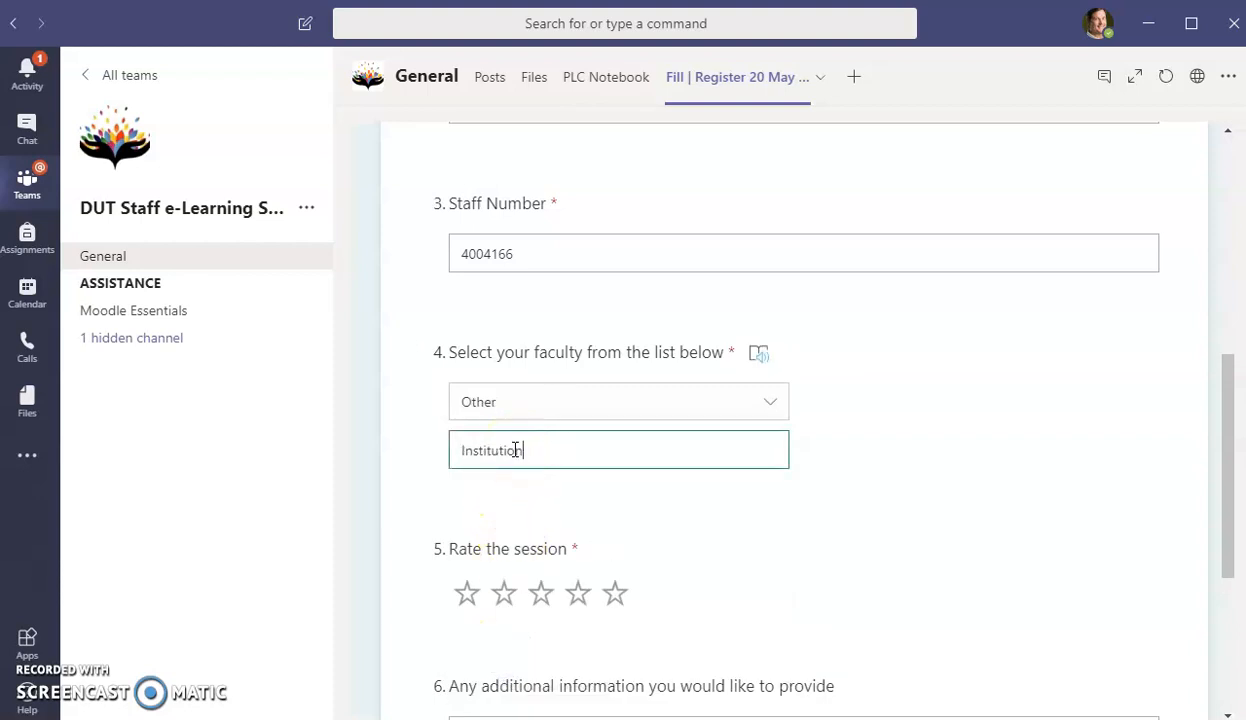
{"action": "left_click", "coordinate": [615, 594]}
{"action": "scroll", "coordinate": [612, 612], "scroll_direction": "down", "scroll_amount": 3}
{"action": "left_click", "coordinate": [554, 468]}
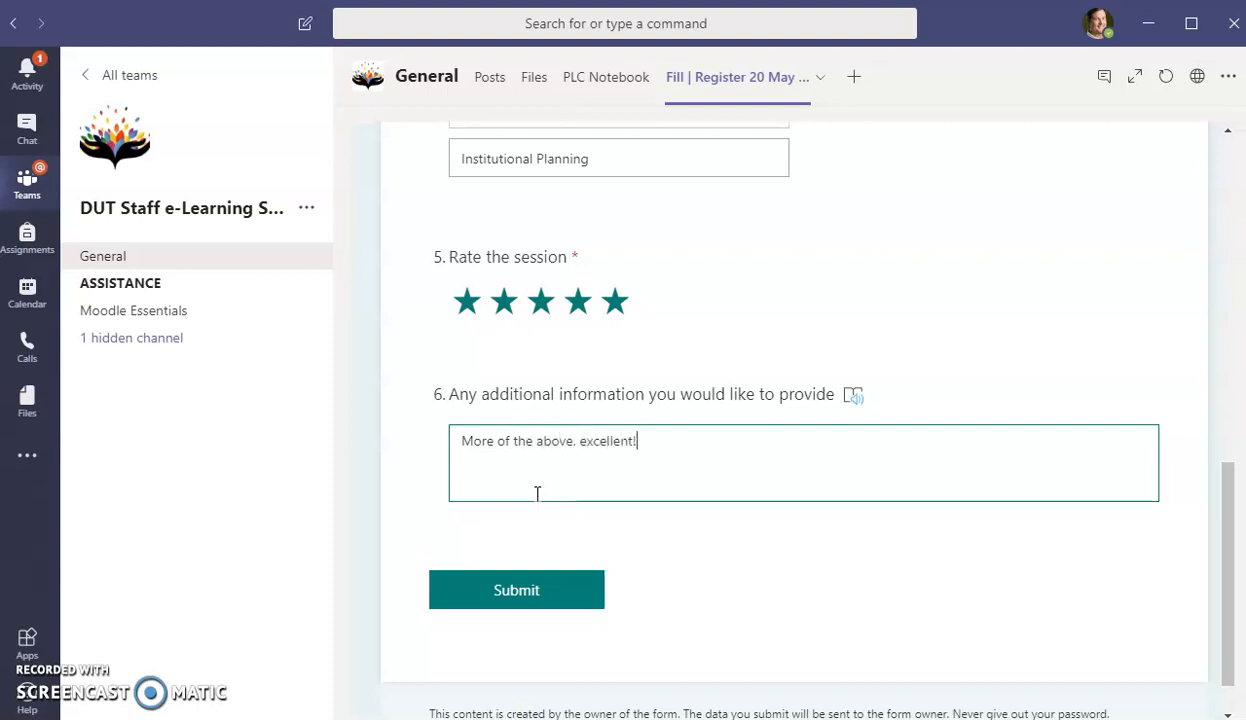
{"action": "left_click", "coordinate": [540, 591]}
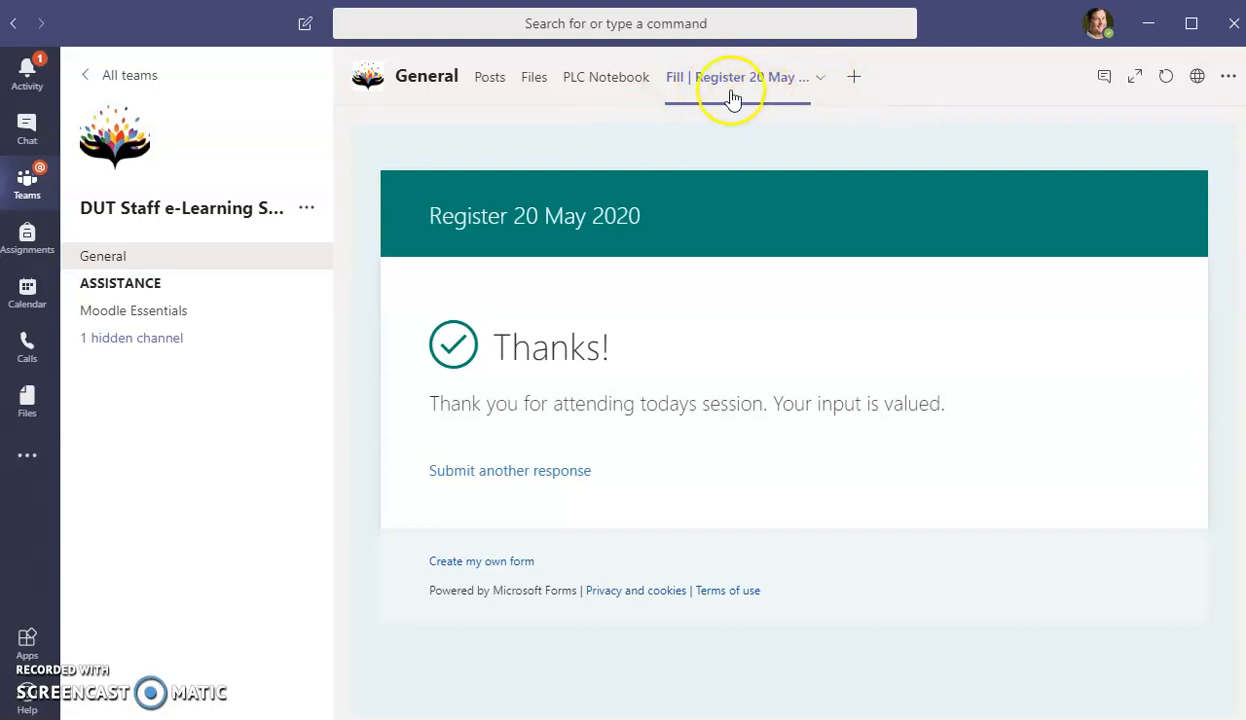
- Add a Forms tab holding a new shared form named 'Register 20 May 2020' to the General channel
{"action": "left_click", "coordinate": [851, 78]}
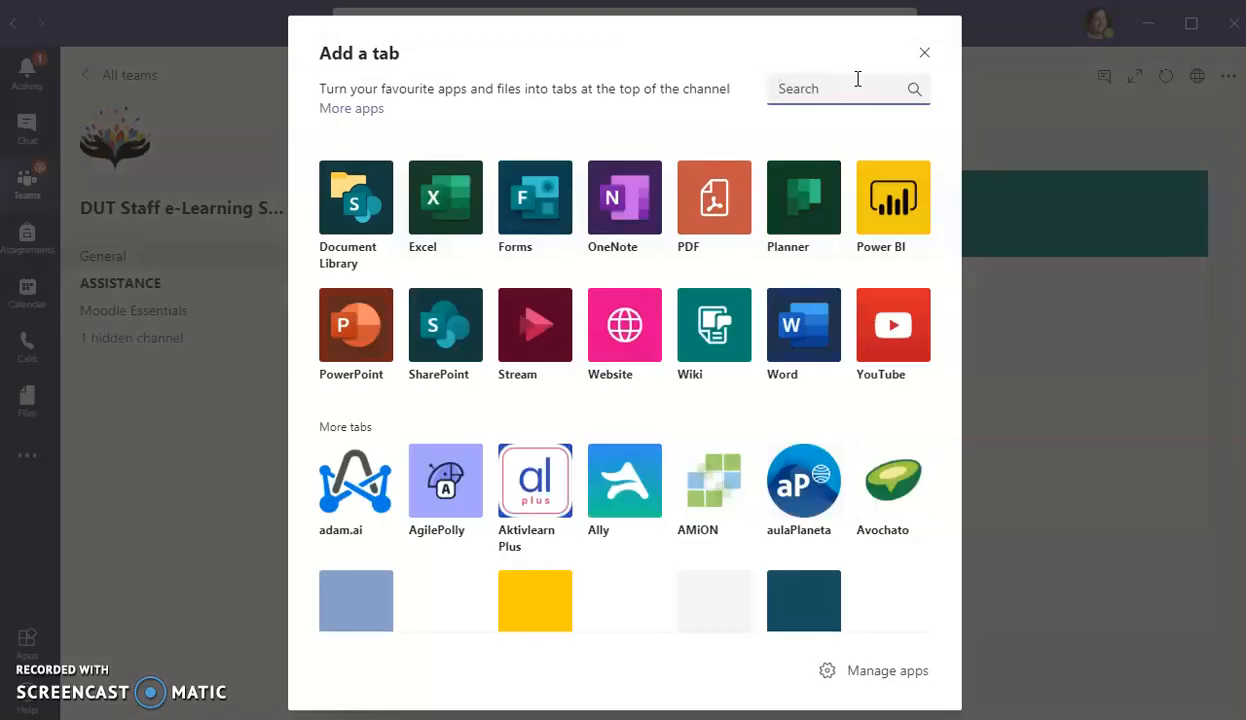
{"action": "left_click", "coordinate": [529, 200]}
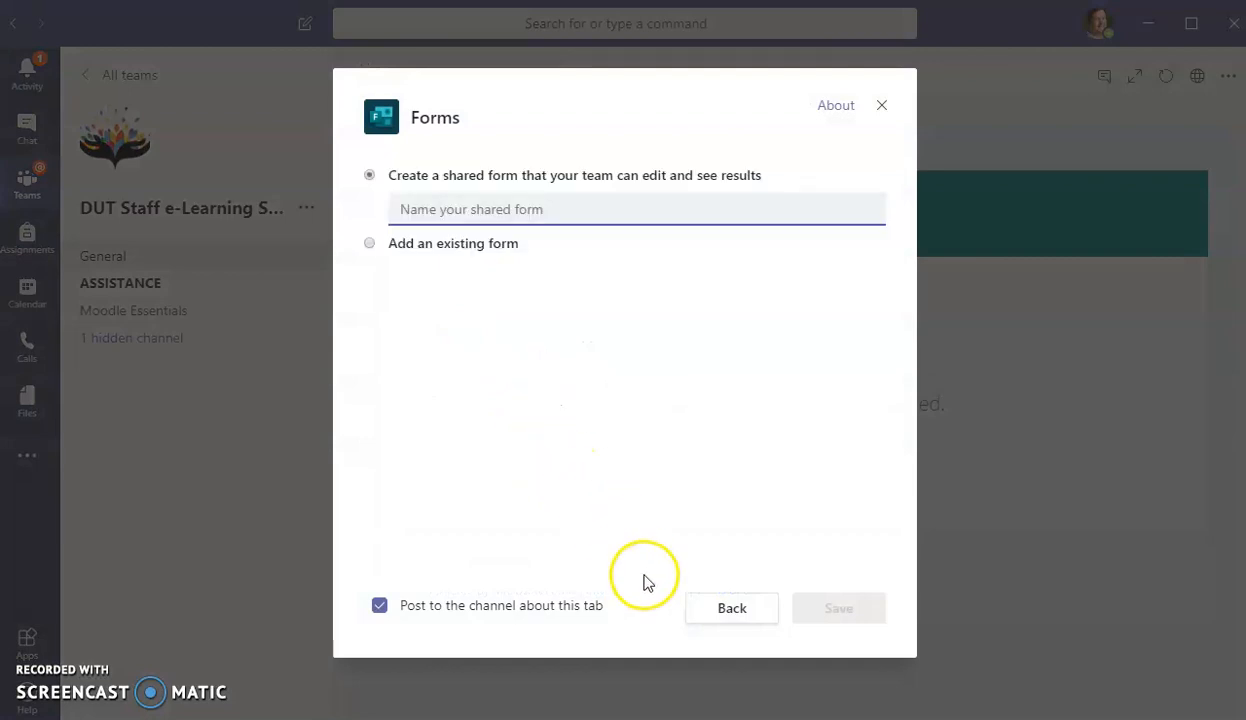
{"action": "left_click", "coordinate": [428, 218]}
{"action": "type", "text": "Register 20 May 2020"}
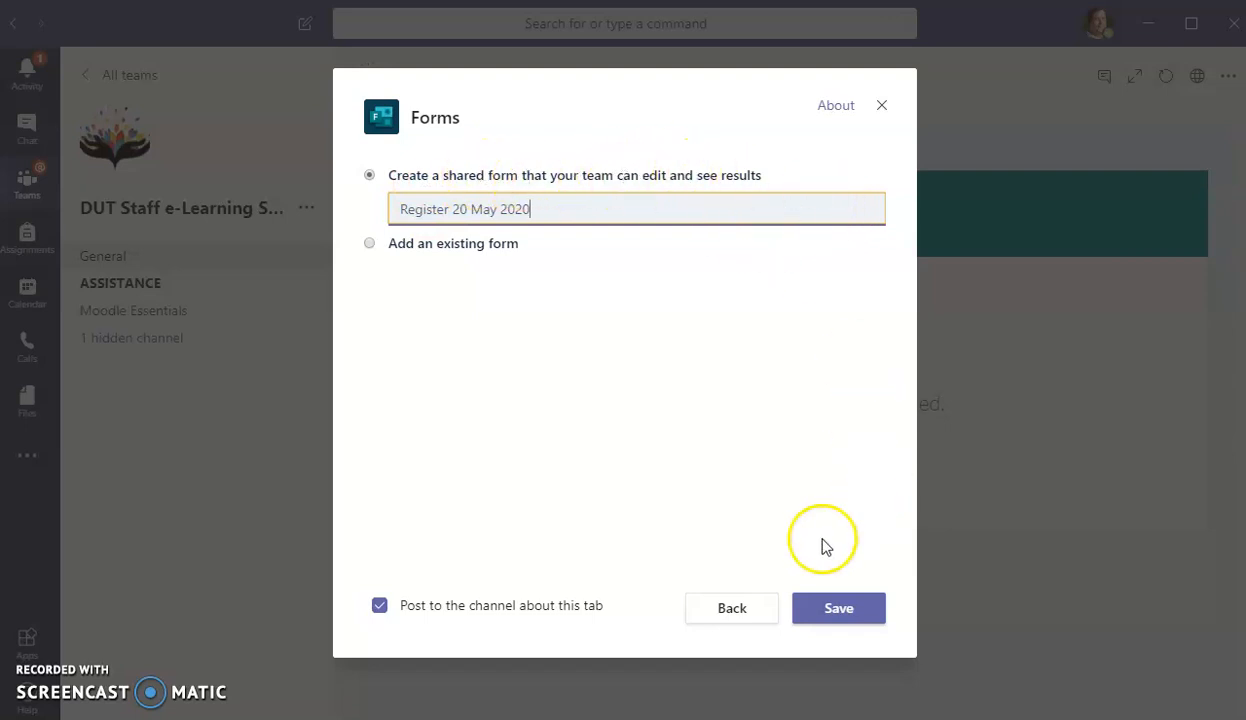
{"action": "left_click", "coordinate": [838, 608]}
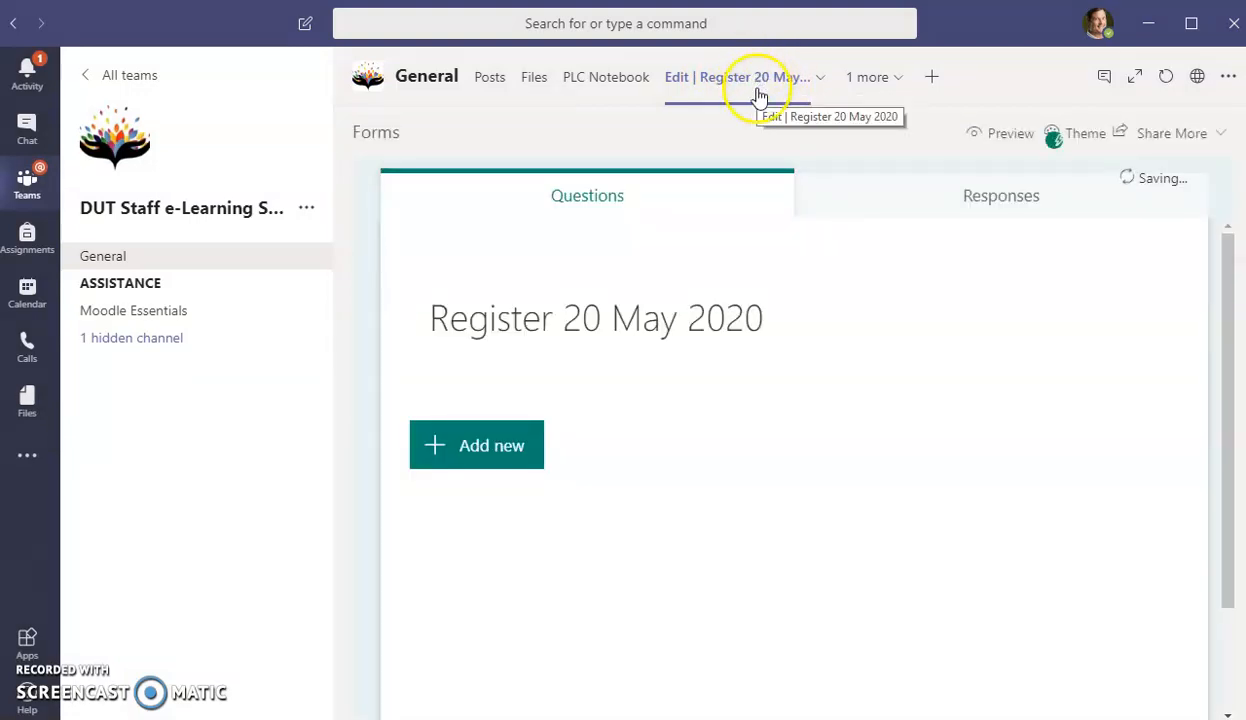
- Add a text question and a multiple-choice question to the form
{"action": "scroll", "coordinate": [520, 500], "scroll_direction": "down", "scroll_amount": 2}
{"action": "left_click", "coordinate": [509, 309]}
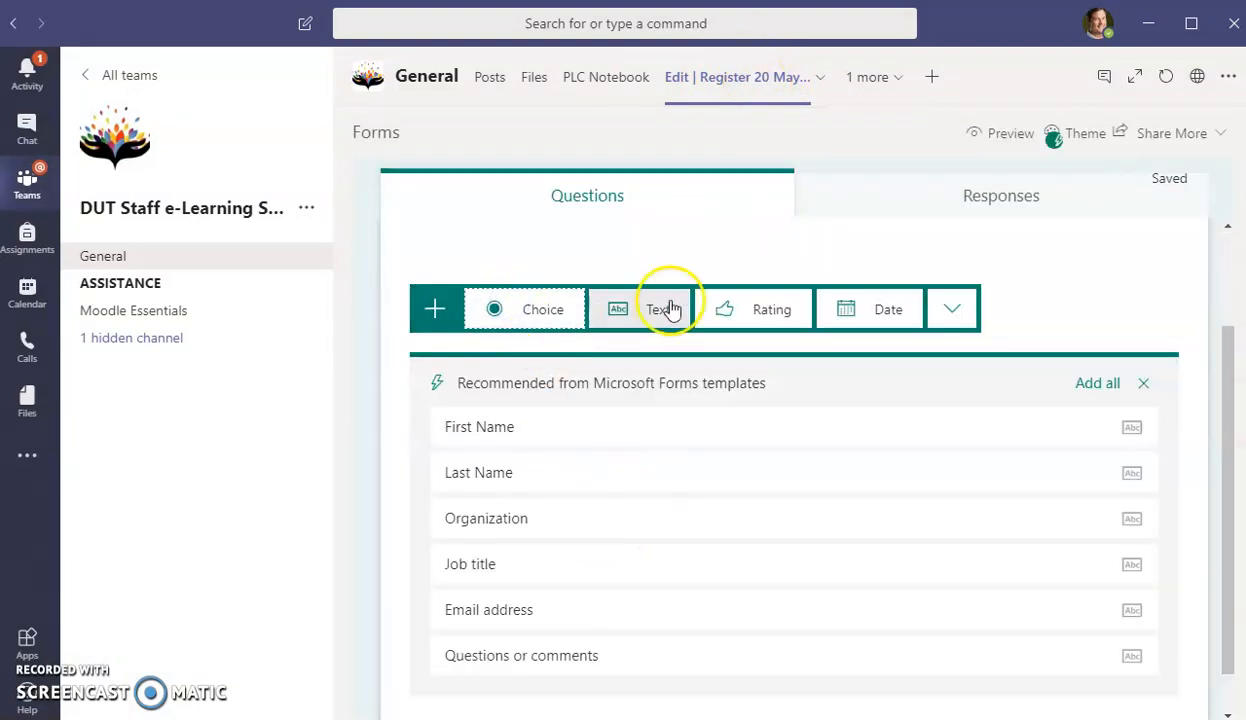
{"action": "left_click", "coordinate": [645, 309]}
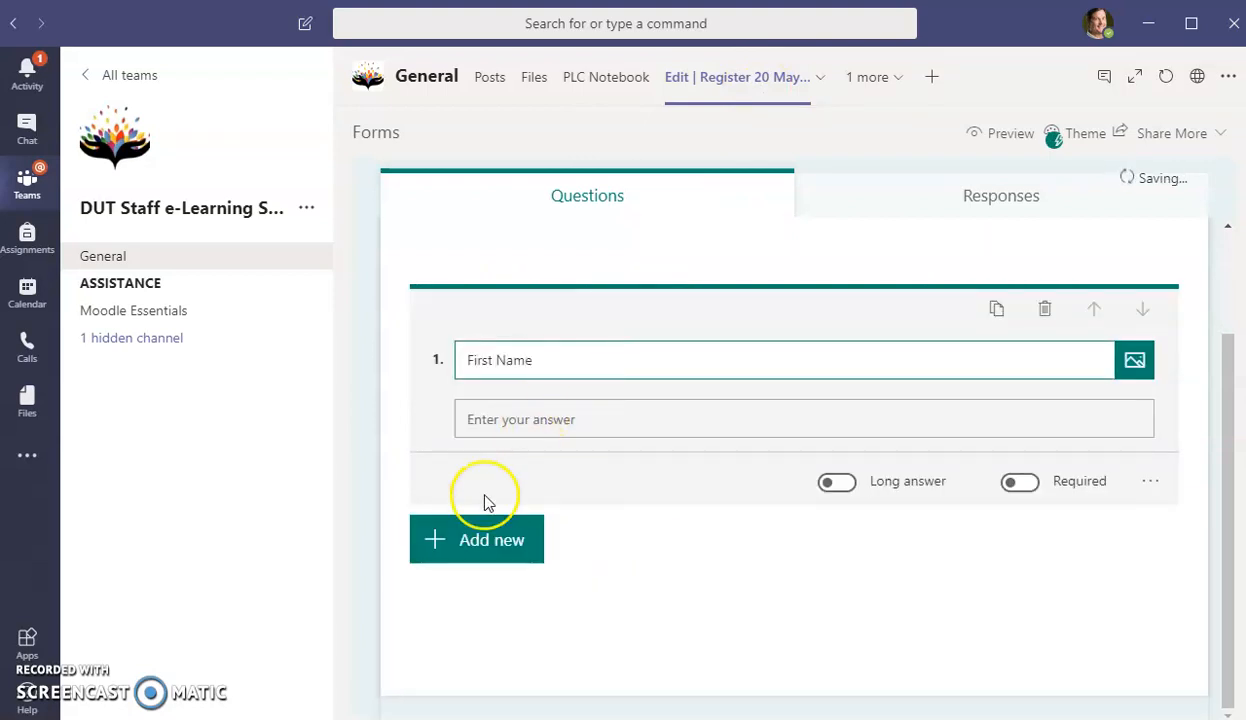
{"action": "left_click", "coordinate": [485, 533]}
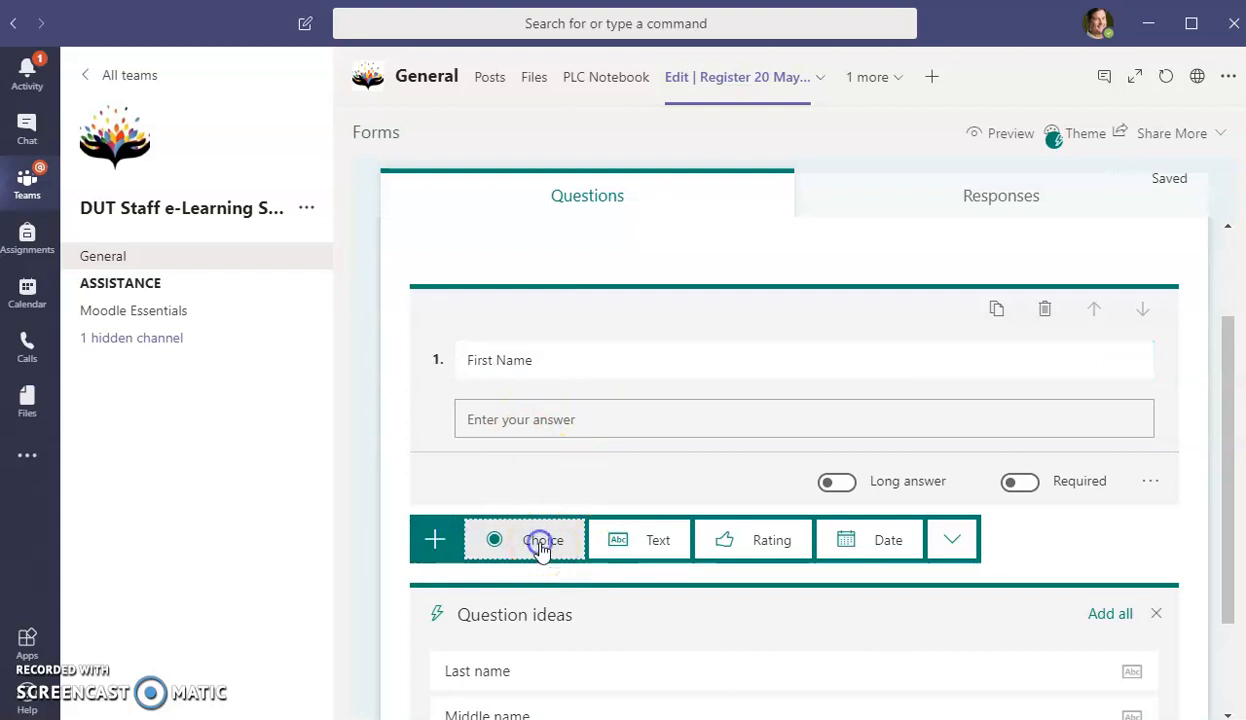
{"action": "left_click", "coordinate": [540, 545]}
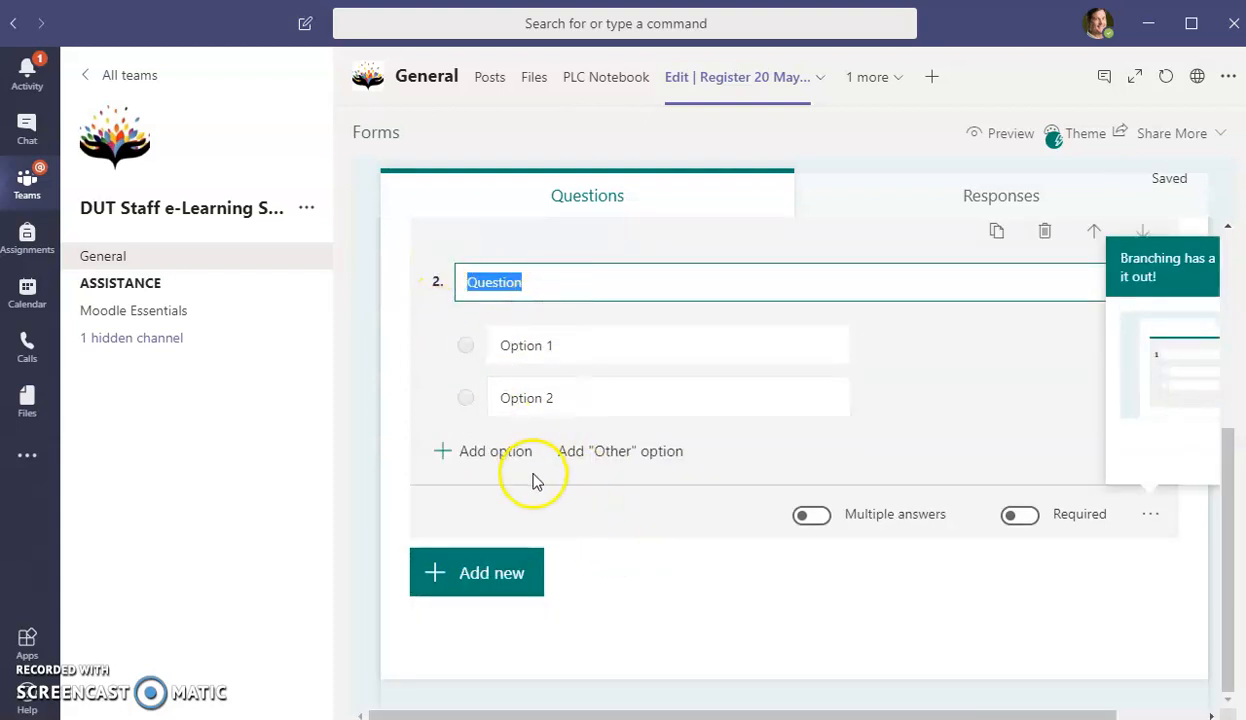
- Insert a text question titled 'Surname' after the First Name question
{"action": "scroll", "coordinate": [533, 482], "scroll_direction": "up", "scroll_amount": 3}
{"action": "left_click", "coordinate": [560, 411]}
{"action": "left_click", "coordinate": [490, 615]}
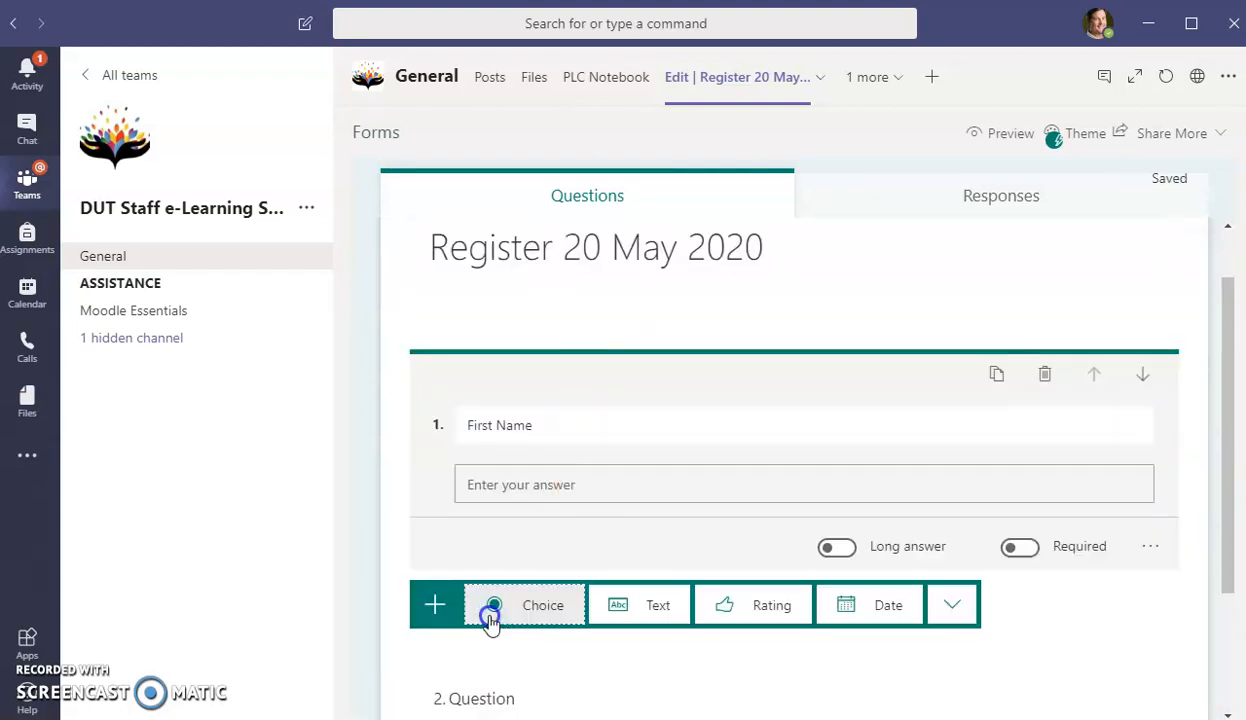
{"action": "left_click", "coordinate": [631, 606]}
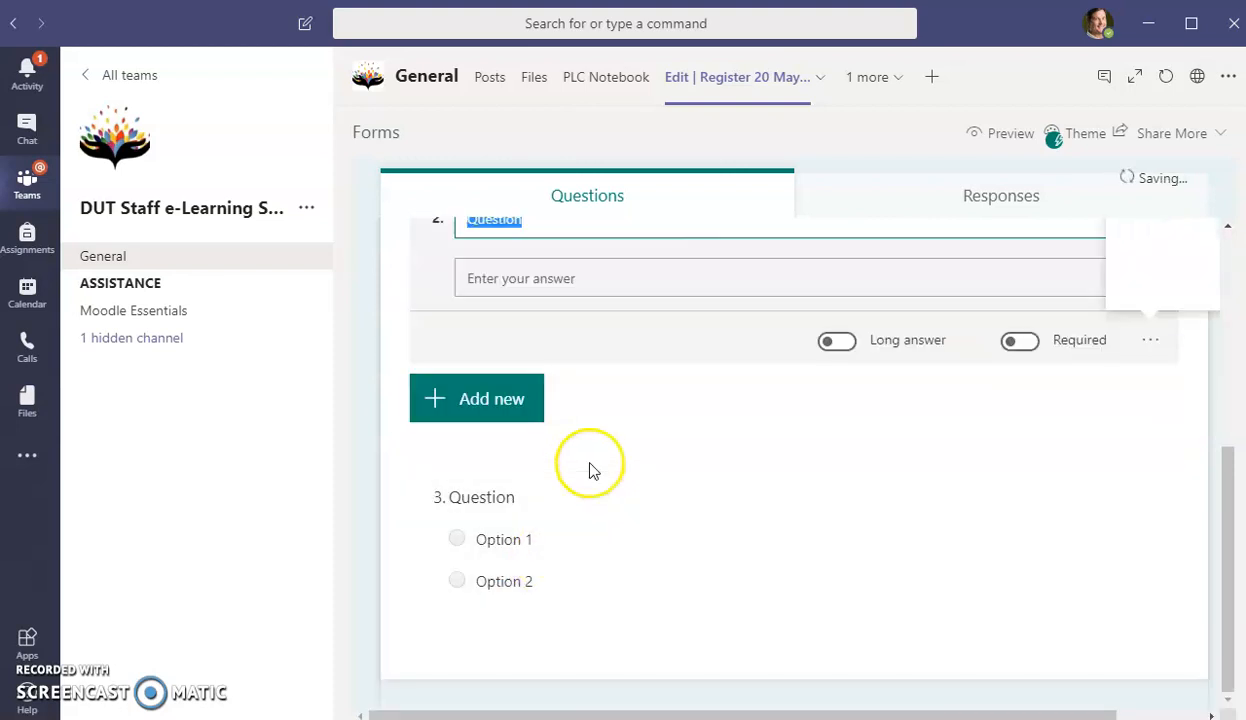
{"action": "type", "text": "Surname"}
{"action": "left_click", "coordinate": [632, 404]}
- Edit the form title and the first question's title
{"action": "scroll", "coordinate": [636, 420], "scroll_direction": "up", "scroll_amount": 4}
{"action": "left_click", "coordinate": [704, 336]}
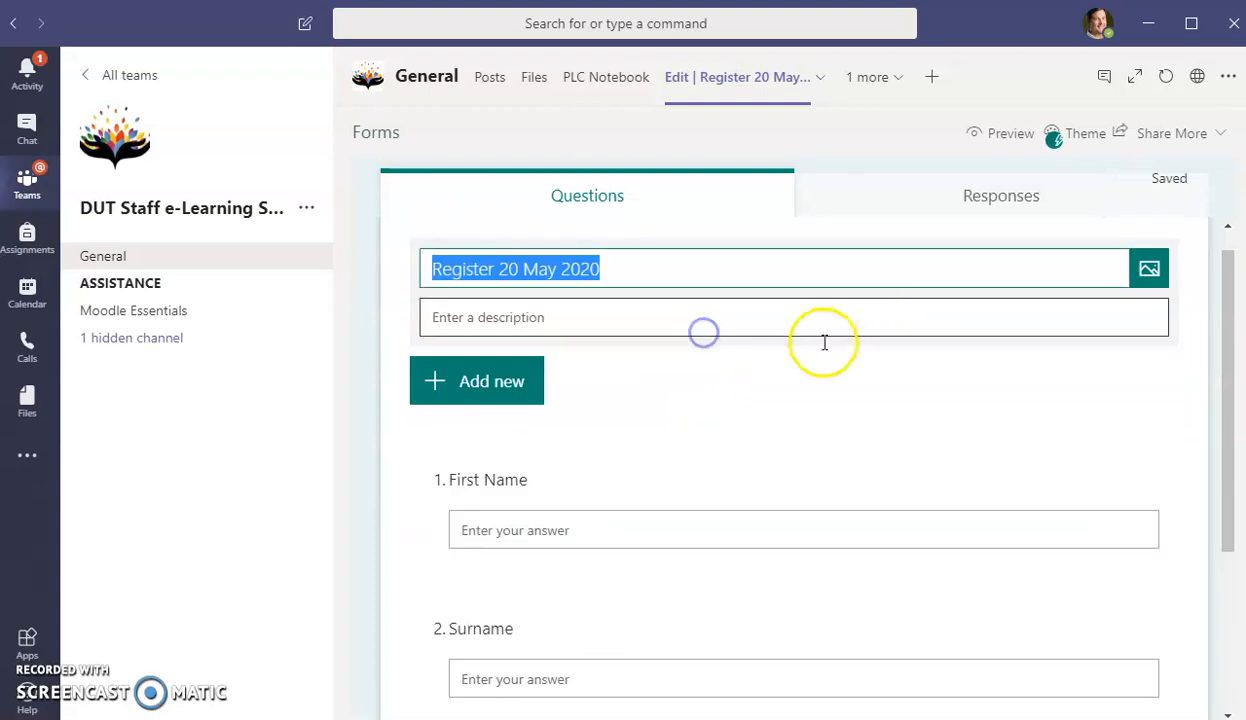
{"action": "left_click", "coordinate": [408, 432]}
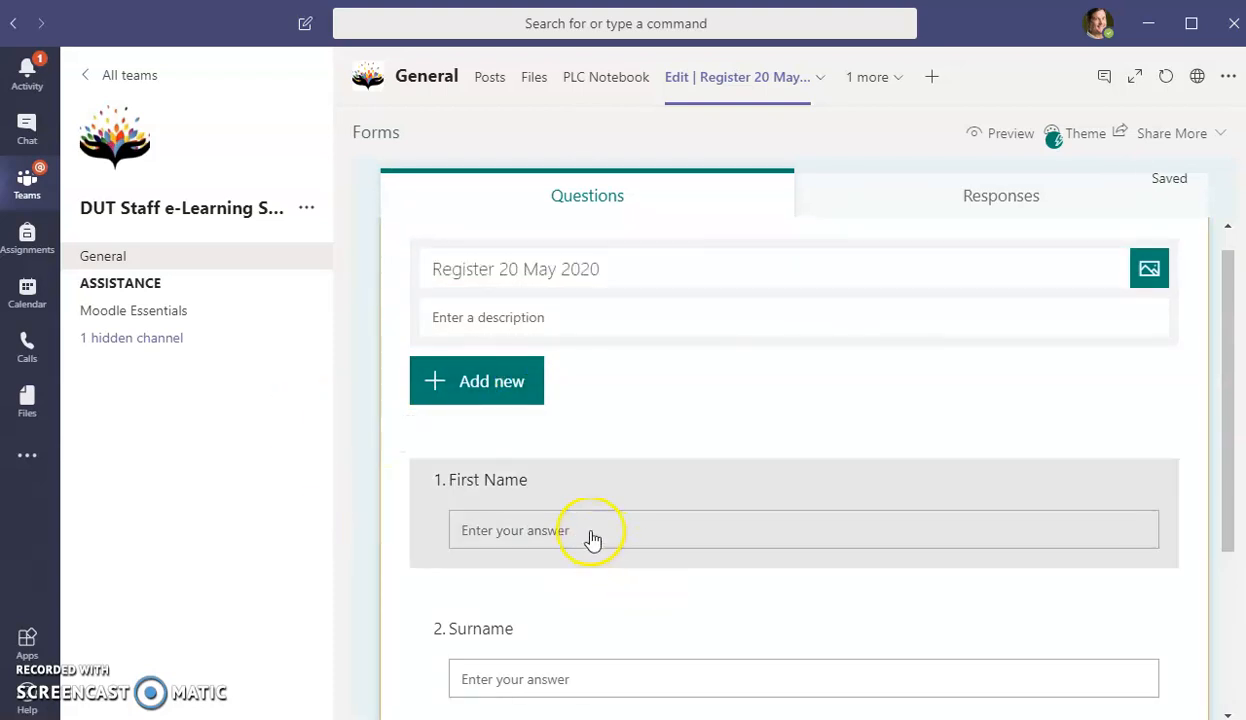
{"action": "left_click", "coordinate": [590, 535]}
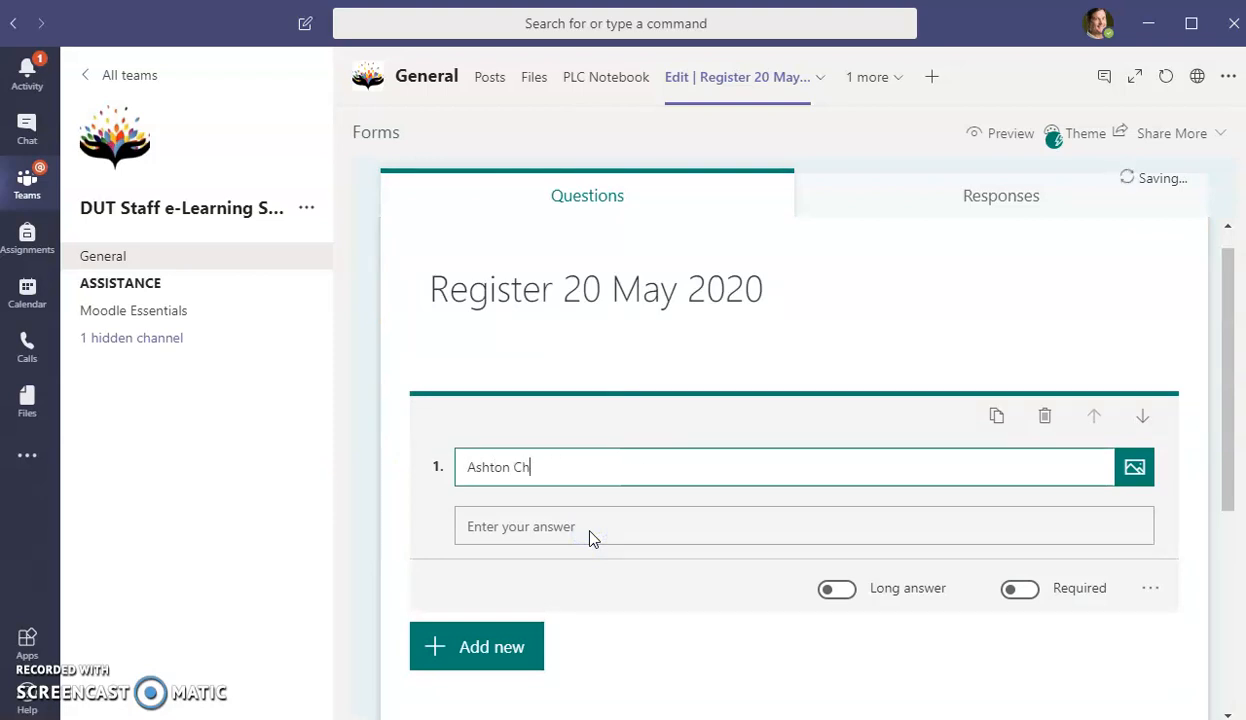
{"action": "left_click", "coordinate": [625, 632]}
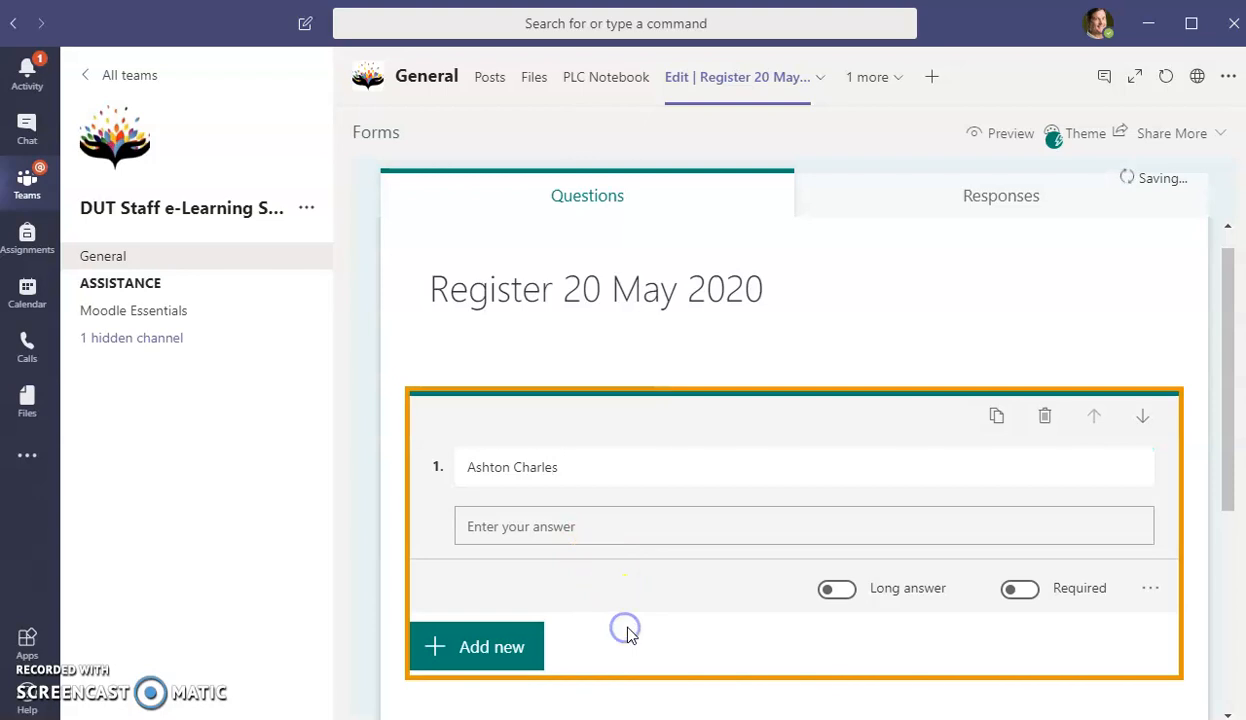
- Enter a name as question 2's title, let the form save, then choose Remove for the Edit tab
{"action": "scroll", "coordinate": [620, 625], "scroll_direction": "down", "scroll_amount": 2}
{"action": "left_click", "coordinate": [565, 553]}
{"action": "type", "text": "Maherry"}
{"action": "key", "text": "Return"}
{"action": "left_click", "coordinate": [389, 423]}
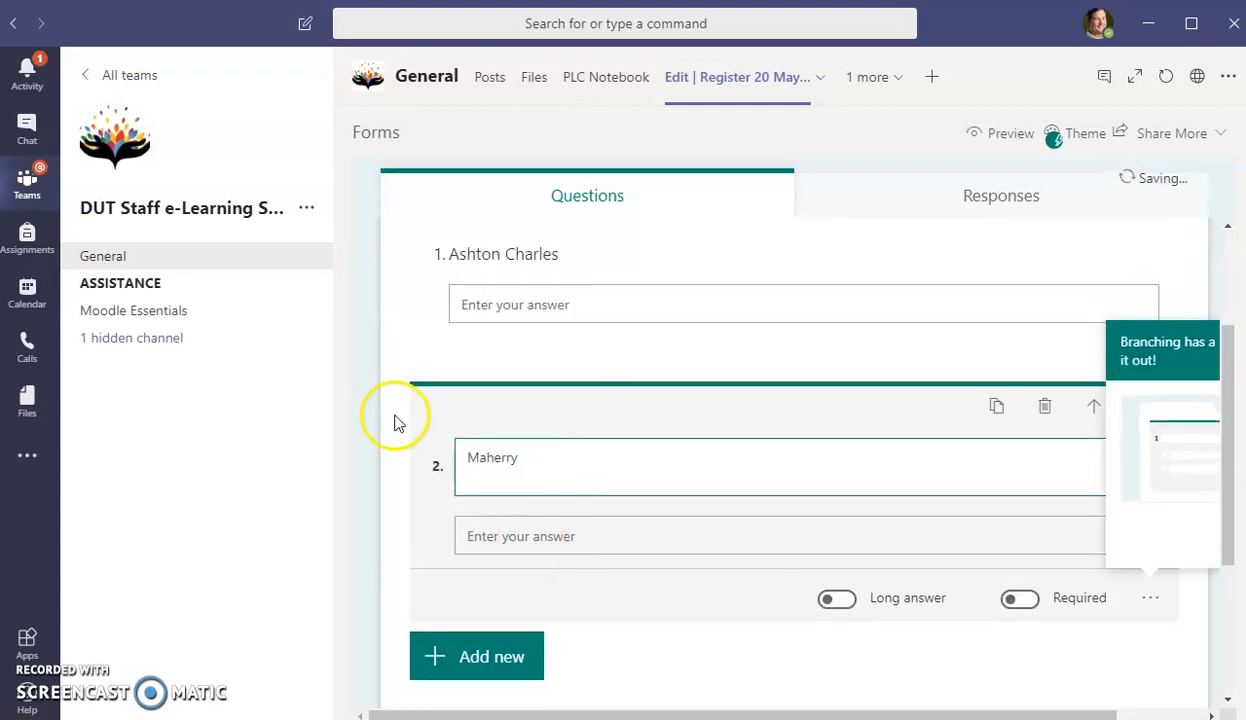
{"action": "left_click", "coordinate": [743, 650]}
{"action": "left_click", "coordinate": [746, 649]}
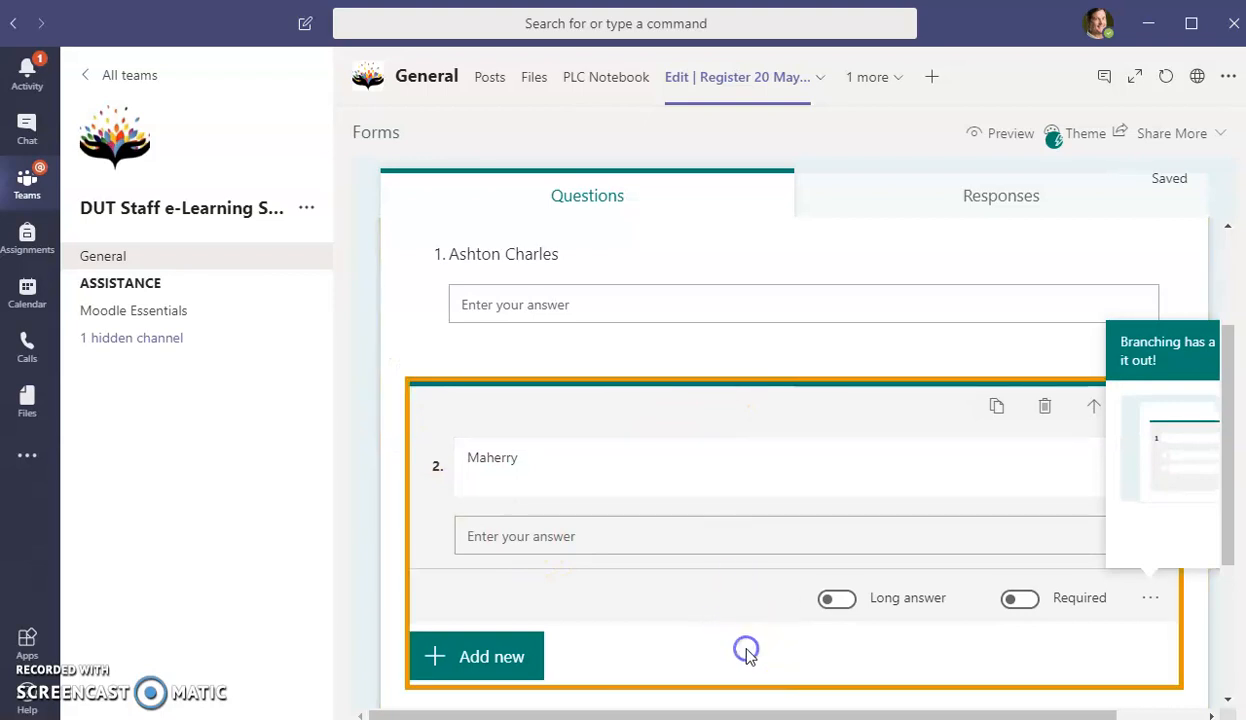
{"action": "left_click", "coordinate": [822, 80]}
{"action": "left_click", "coordinate": [720, 178]}
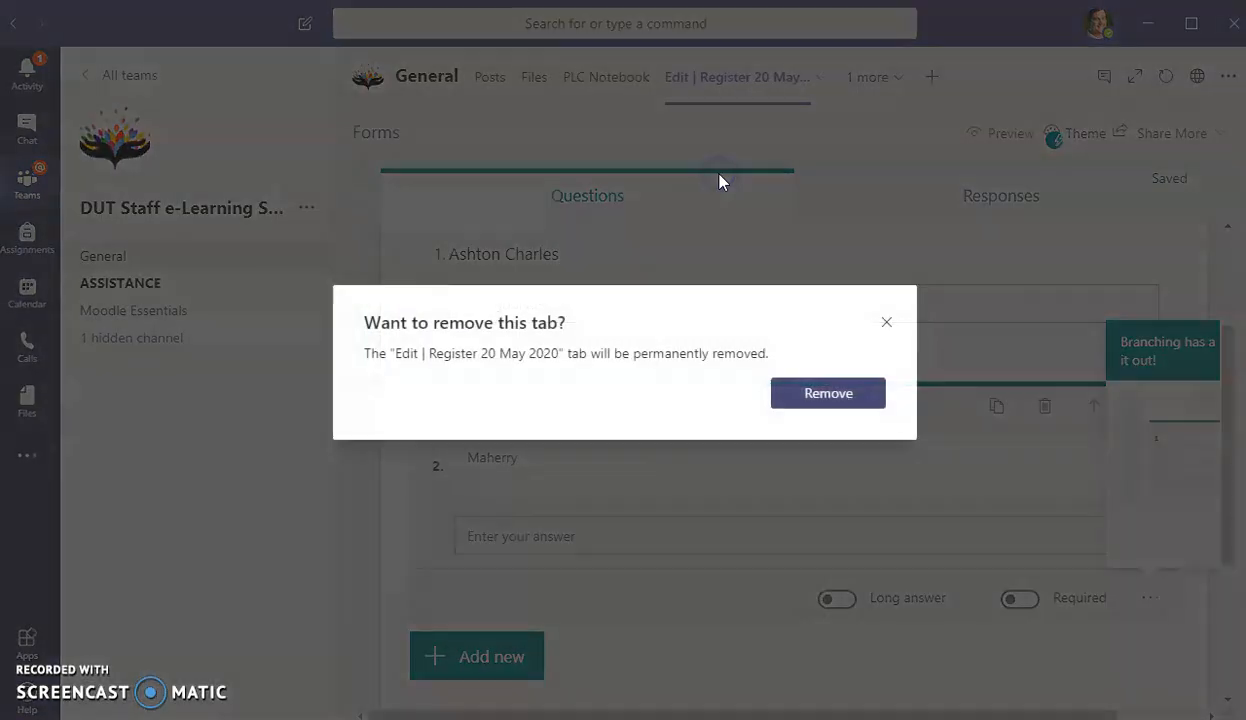
- Confirm removing the Edit tab and copy a link to the Fill | Register 20 May 2020 tab
{"action": "left_click", "coordinate": [834, 395]}
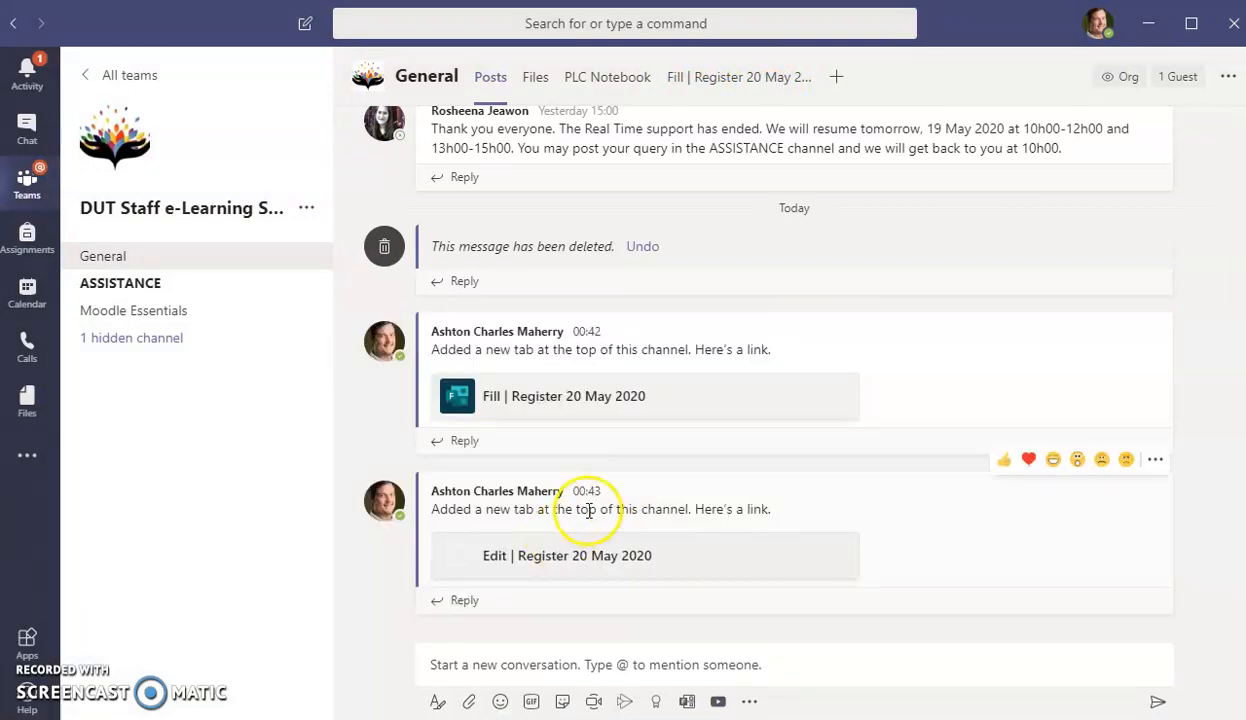
{"action": "left_click", "coordinate": [481, 396]}
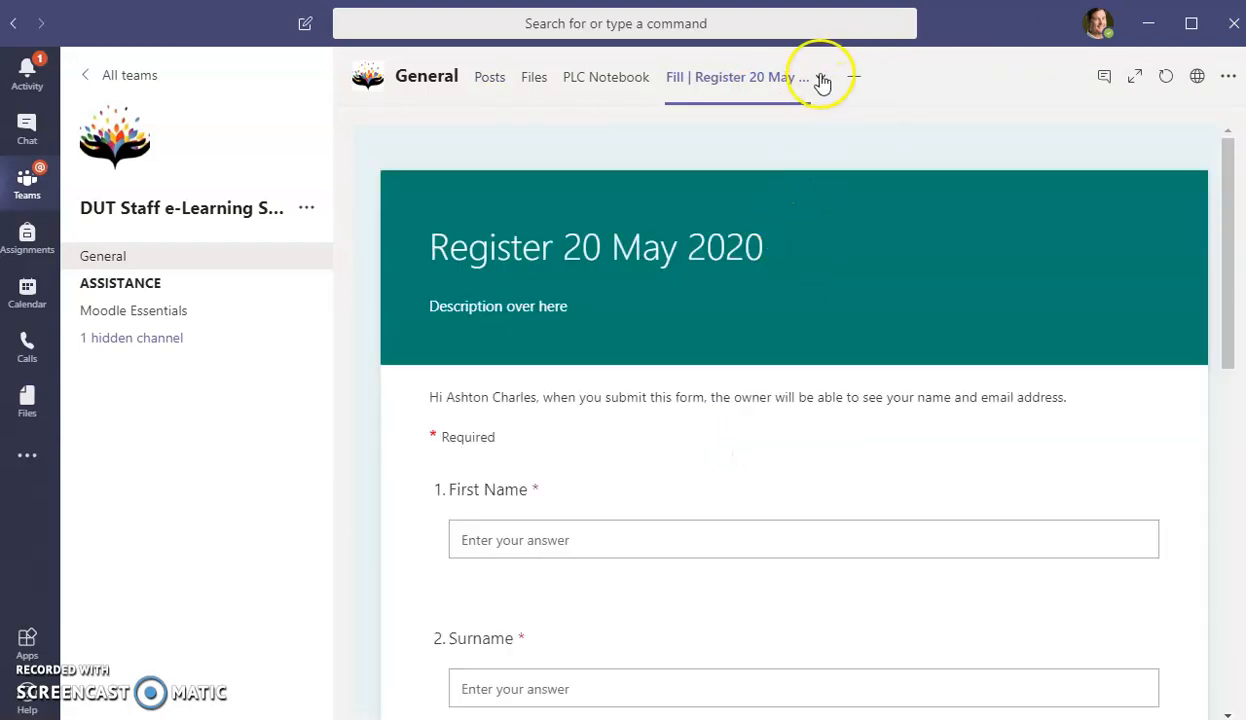
{"action": "left_click", "coordinate": [820, 79]}
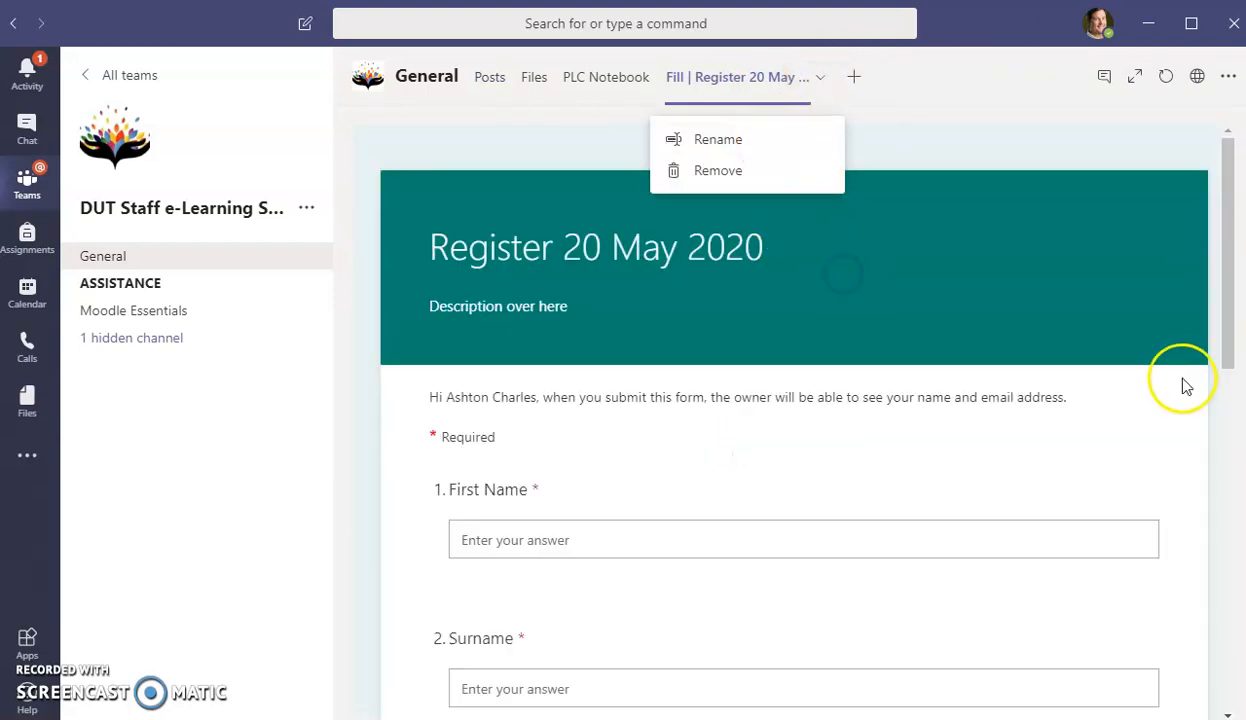
{"action": "scroll", "coordinate": [1163, 490], "scroll_direction": "down", "scroll_amount": 10}
{"action": "scroll", "coordinate": [1163, 580], "scroll_direction": "up", "scroll_amount": 10}
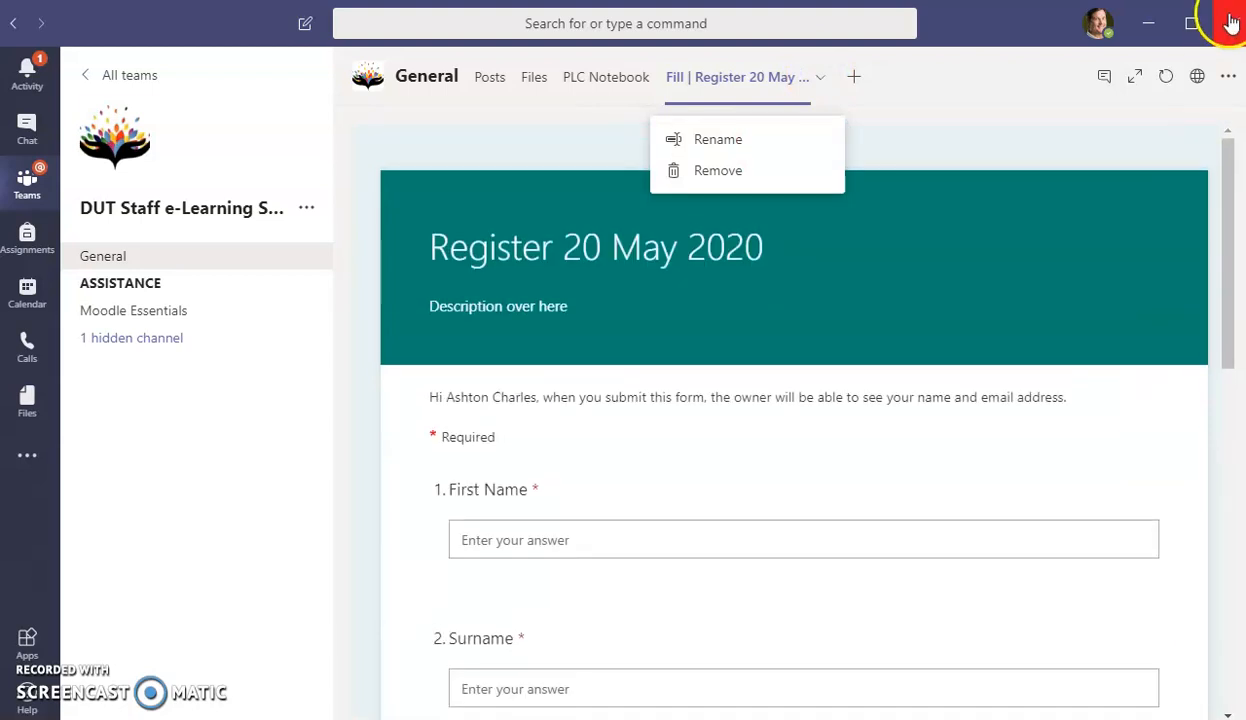
{"action": "left_click", "coordinate": [1228, 78]}
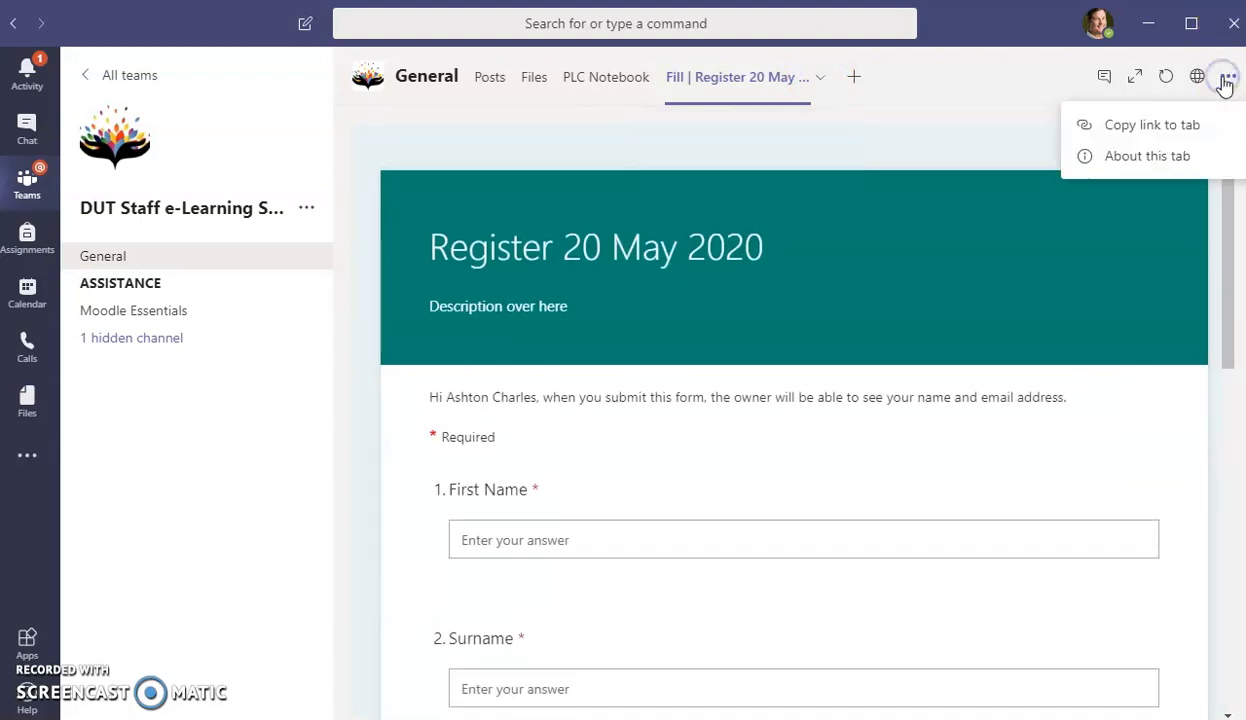
{"action": "left_click", "coordinate": [1120, 126]}
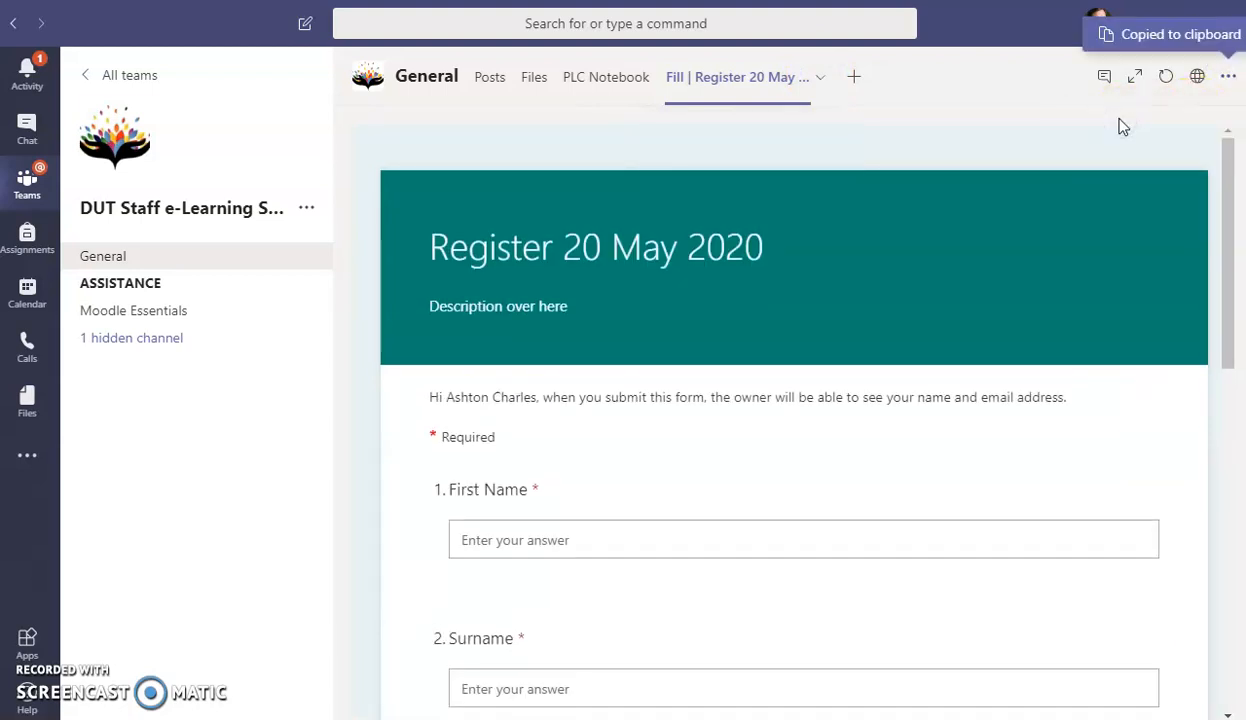
- Post the Fill tab link as a reply under the channel post
{"action": "left_click", "coordinate": [490, 78]}
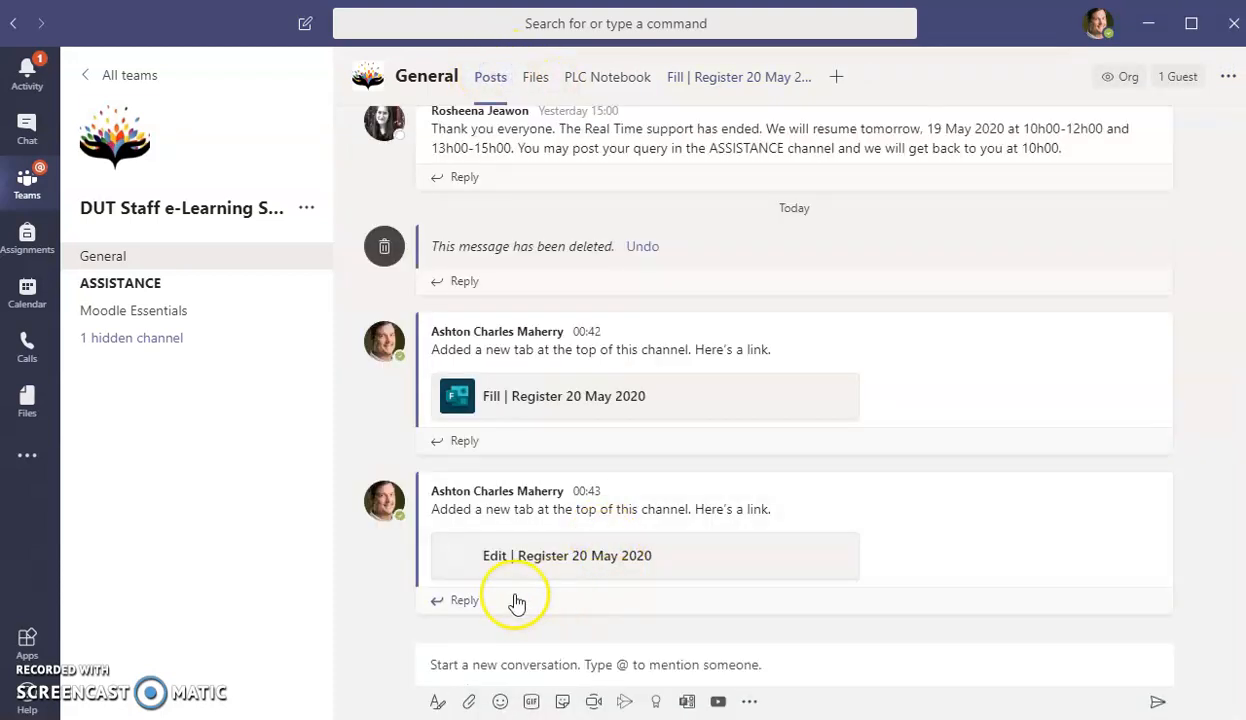
{"action": "left_click", "coordinate": [466, 601]}
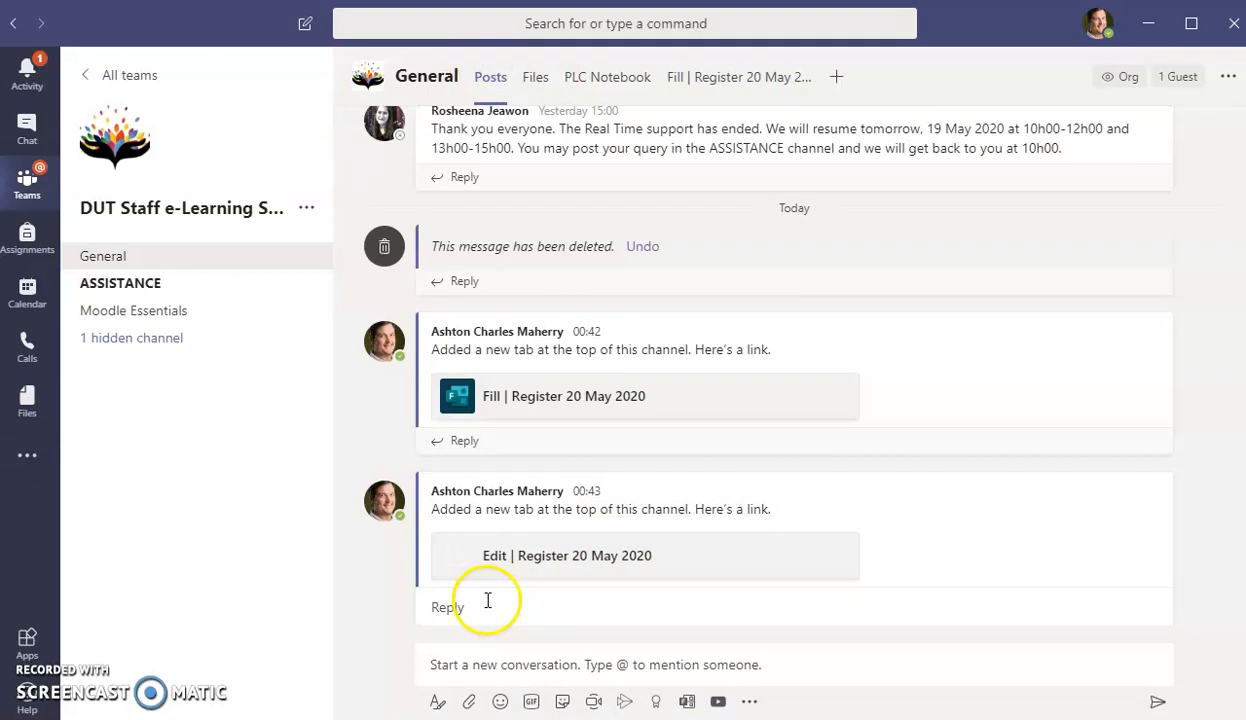
{"action": "type", "text": "Fill | Register 20 May 2020"}
{"action": "key", "text": "Return"}
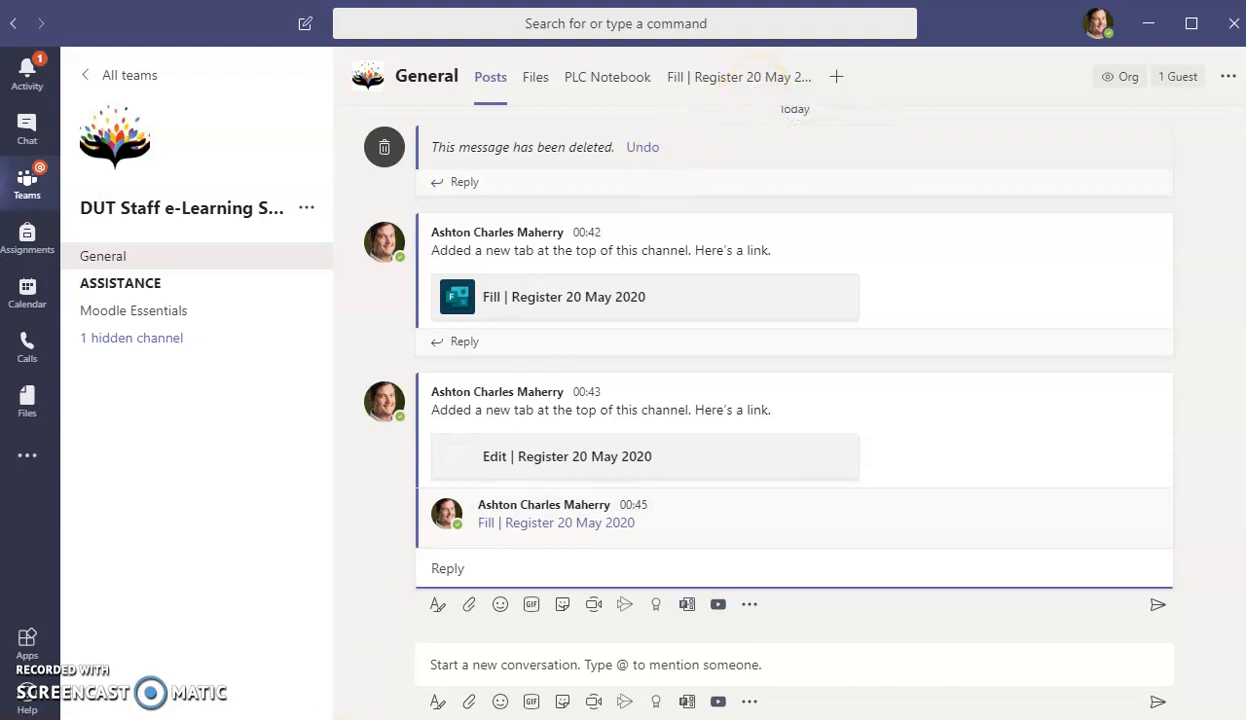
{"action": "key", "text": "alt+Tab"}
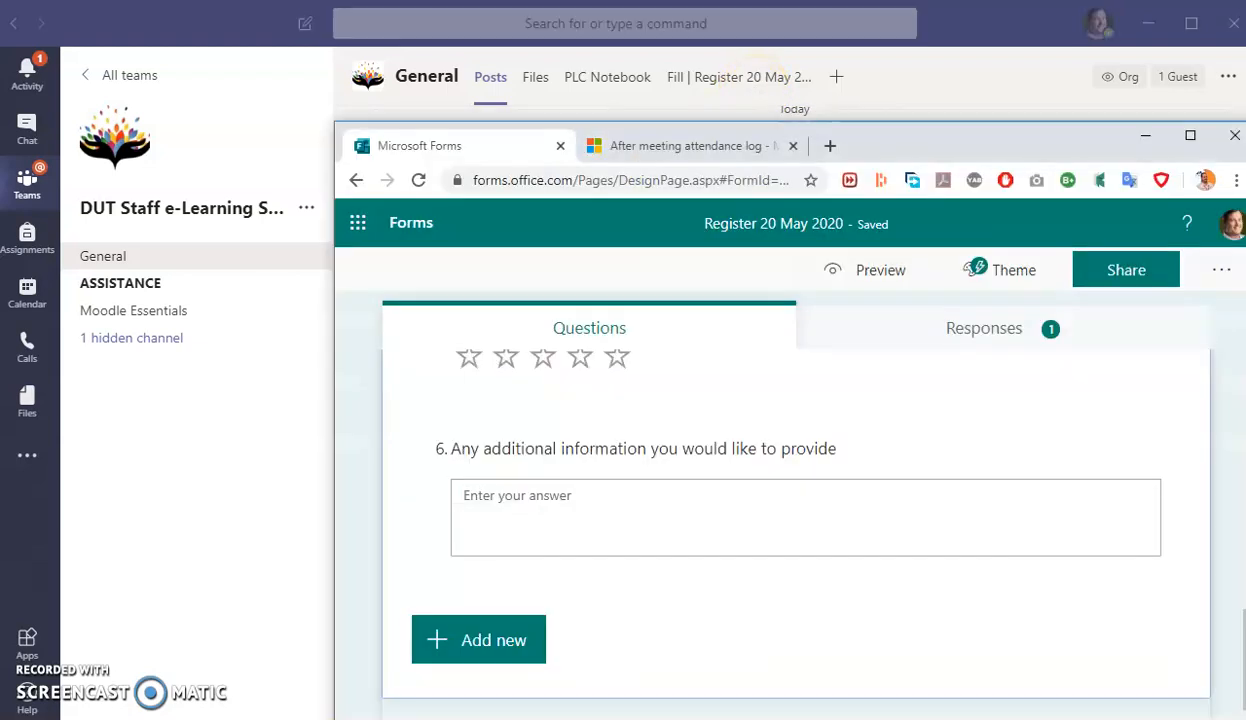
- Open the form's Share panel and copy its response link
{"action": "left_click", "coordinate": [1127, 288]}
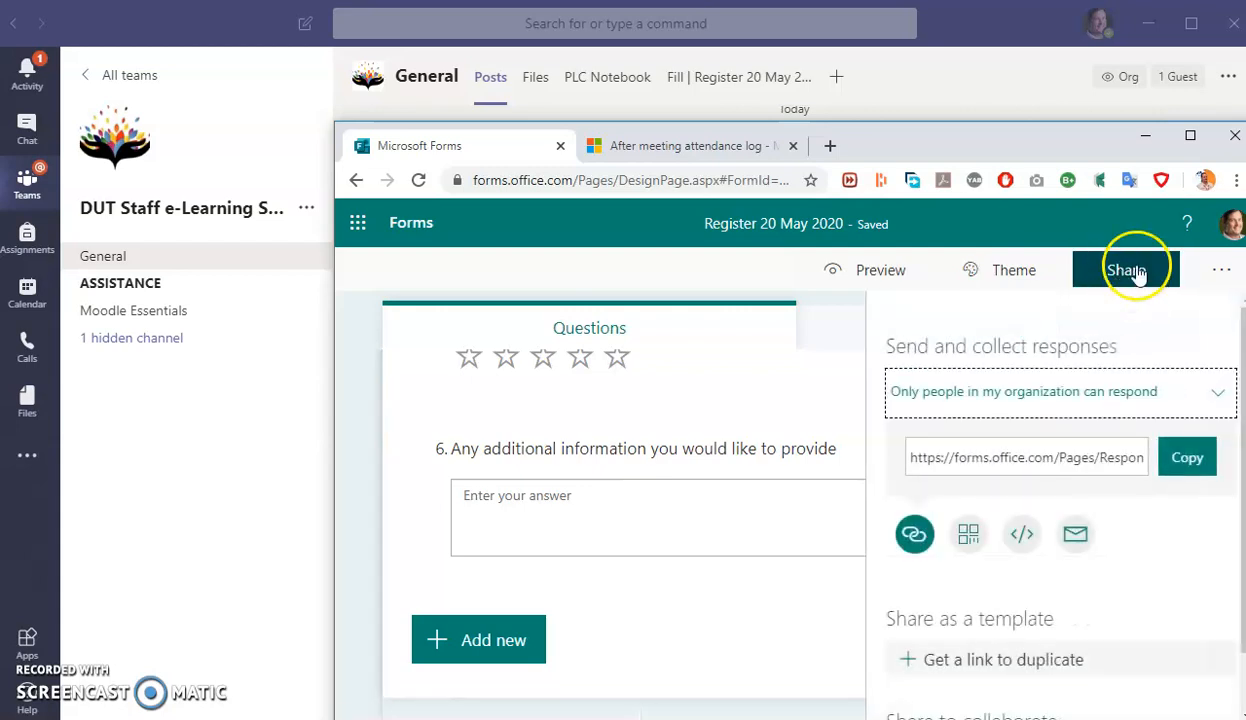
{"action": "left_click", "coordinate": [1192, 460]}
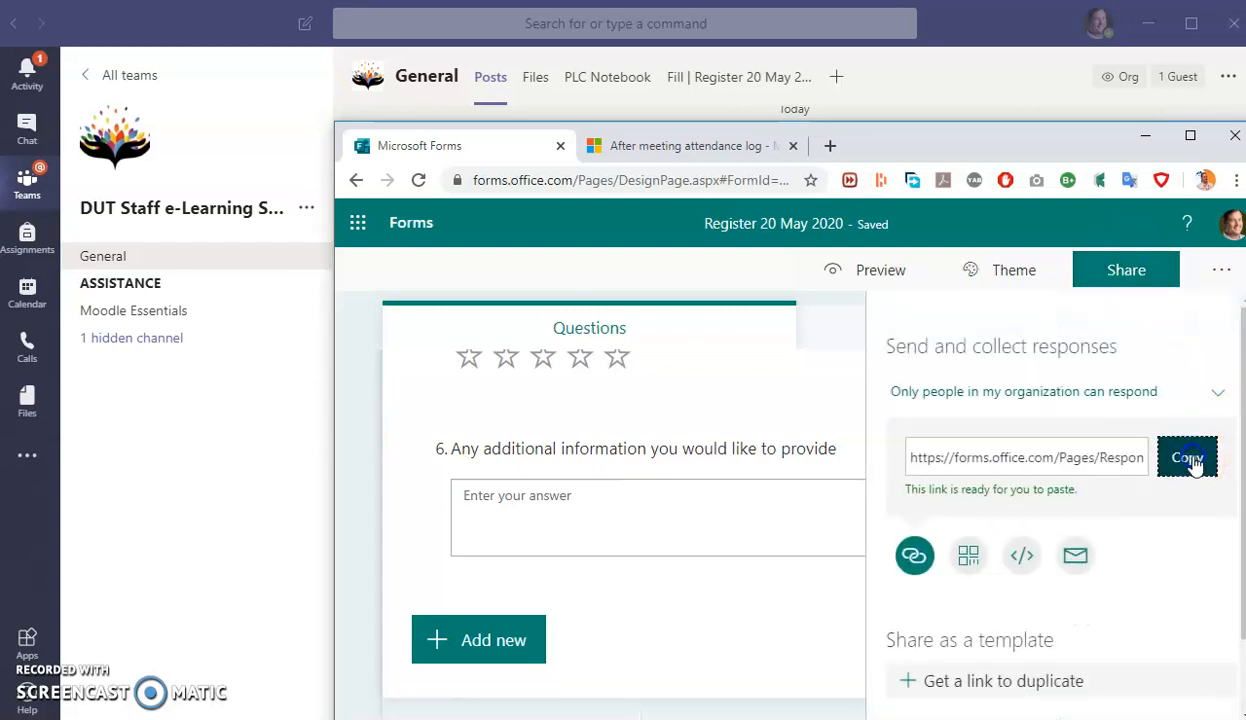
{"action": "left_click", "coordinate": [1170, 458]}
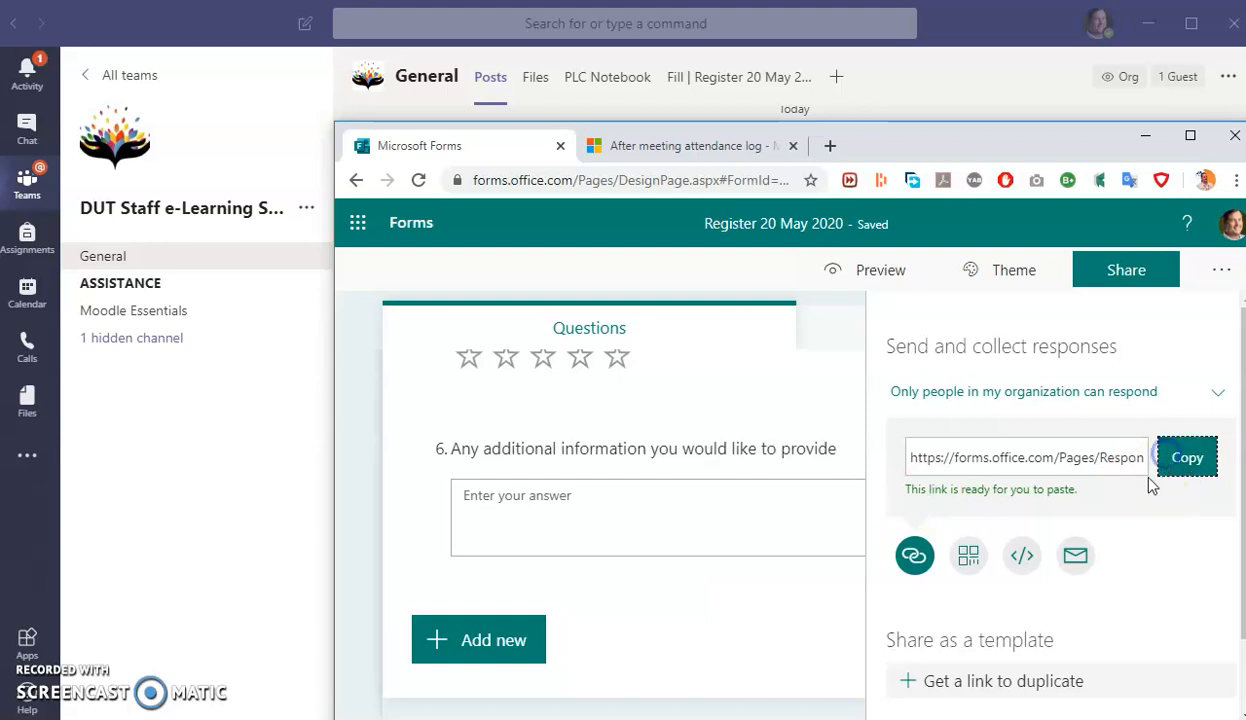
{"action": "scroll", "coordinate": [1140, 510], "scroll_direction": "down", "scroll_amount": 2}
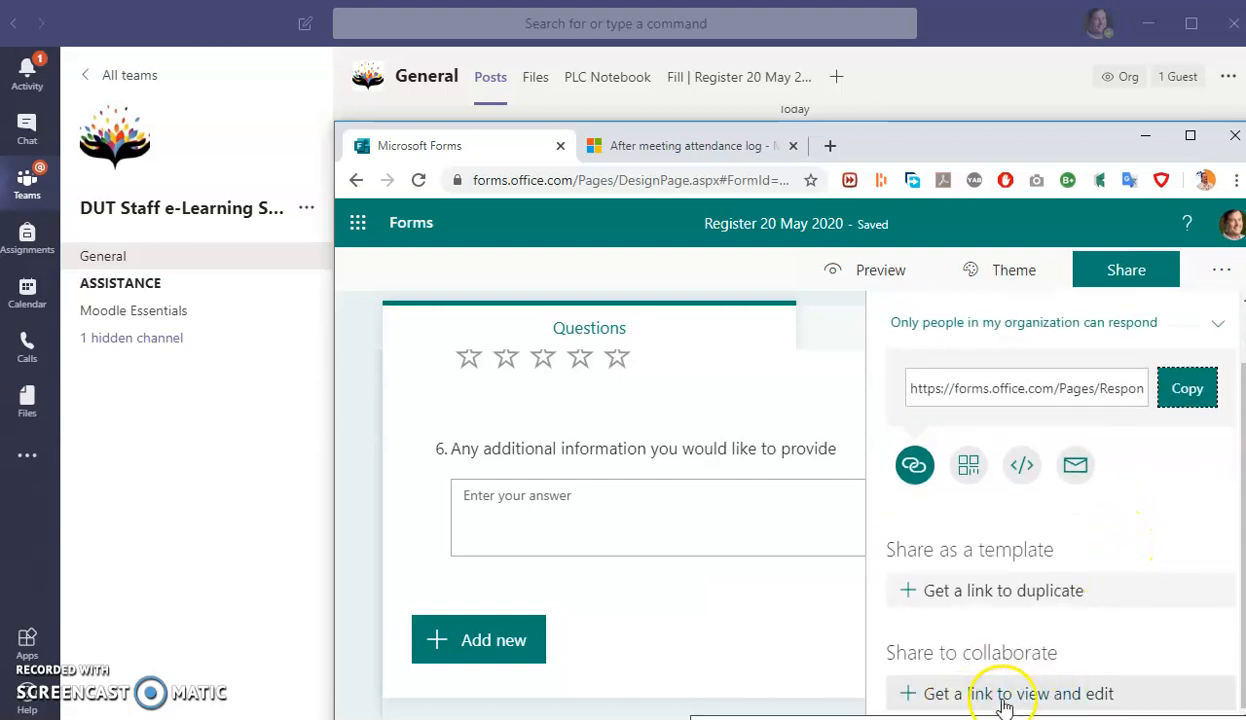
{"action": "left_click", "coordinate": [1052, 695]}
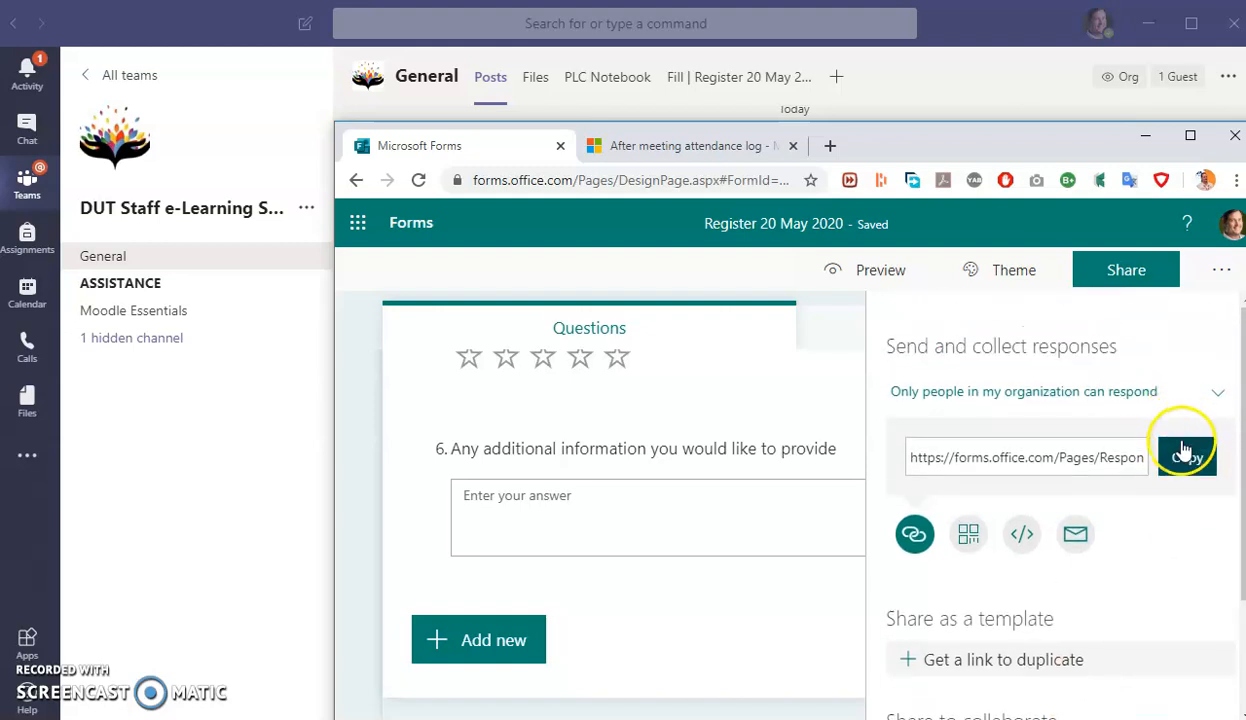
{"action": "left_click", "coordinate": [1187, 457]}
- Select the whole response link, copy it once more and bring Teams back to the front
{"action": "left_click_drag", "start_coordinate": [1107, 455], "coordinate": [898, 467]}
{"action": "left_click", "coordinate": [1073, 462]}
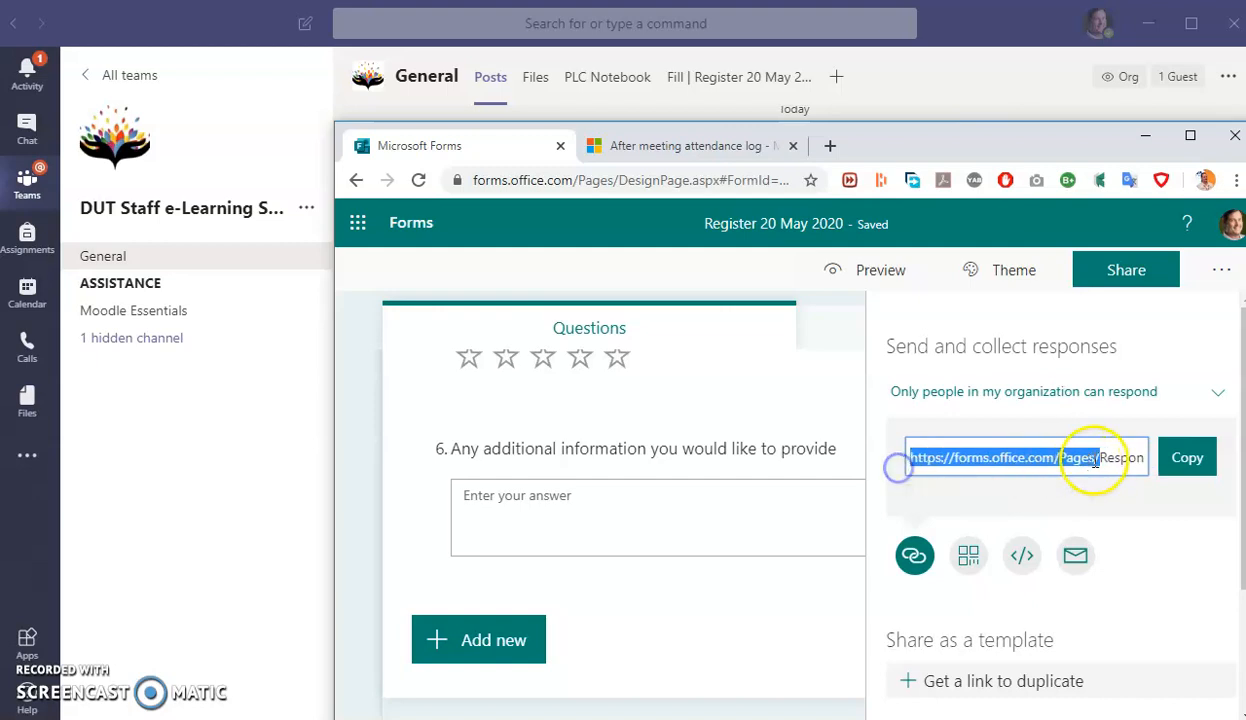
{"action": "triple_click", "coordinate": [1122, 457]}
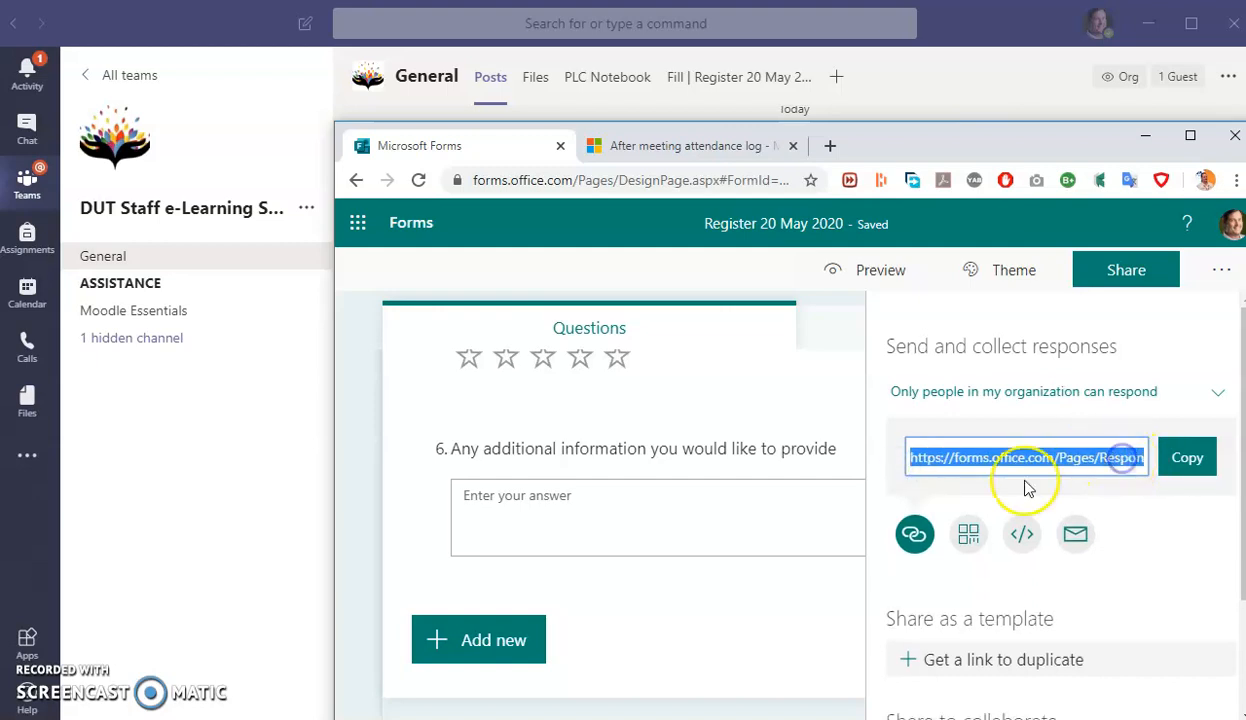
{"action": "left_click", "coordinate": [1104, 460]}
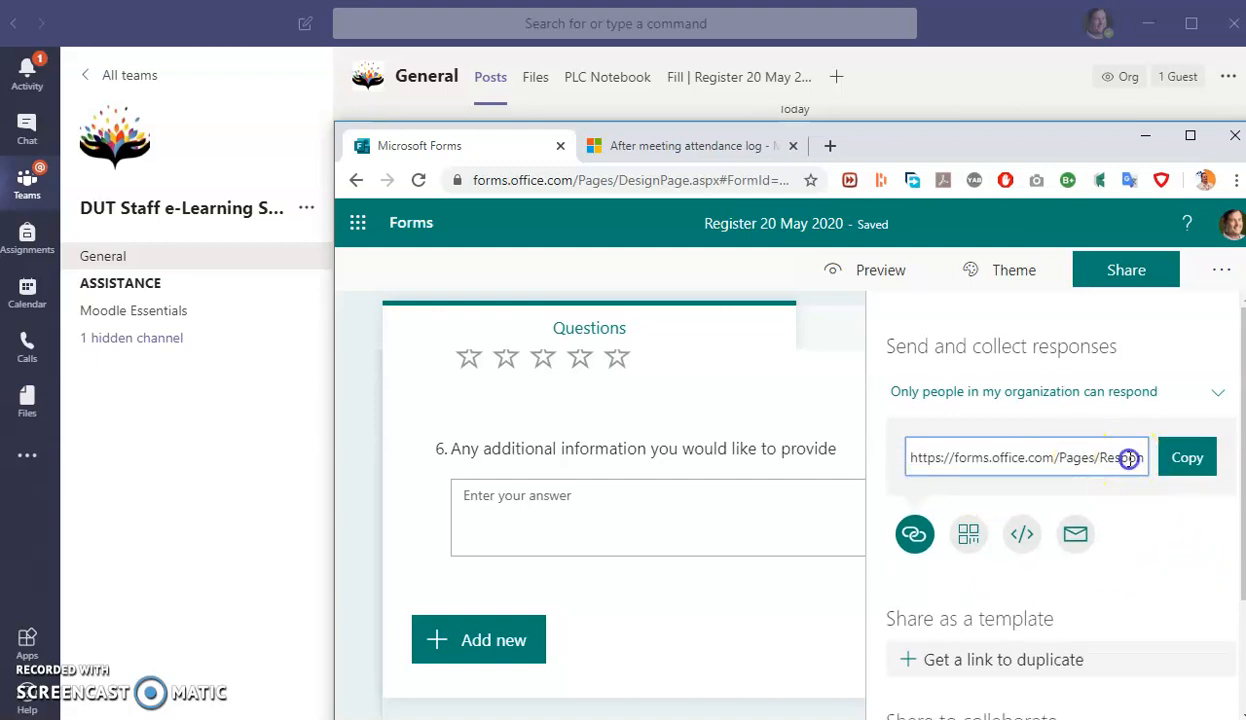
{"action": "triple_click", "coordinate": [1124, 457]}
{"action": "scroll", "coordinate": [1107, 680], "scroll_direction": "down", "scroll_amount": 1}
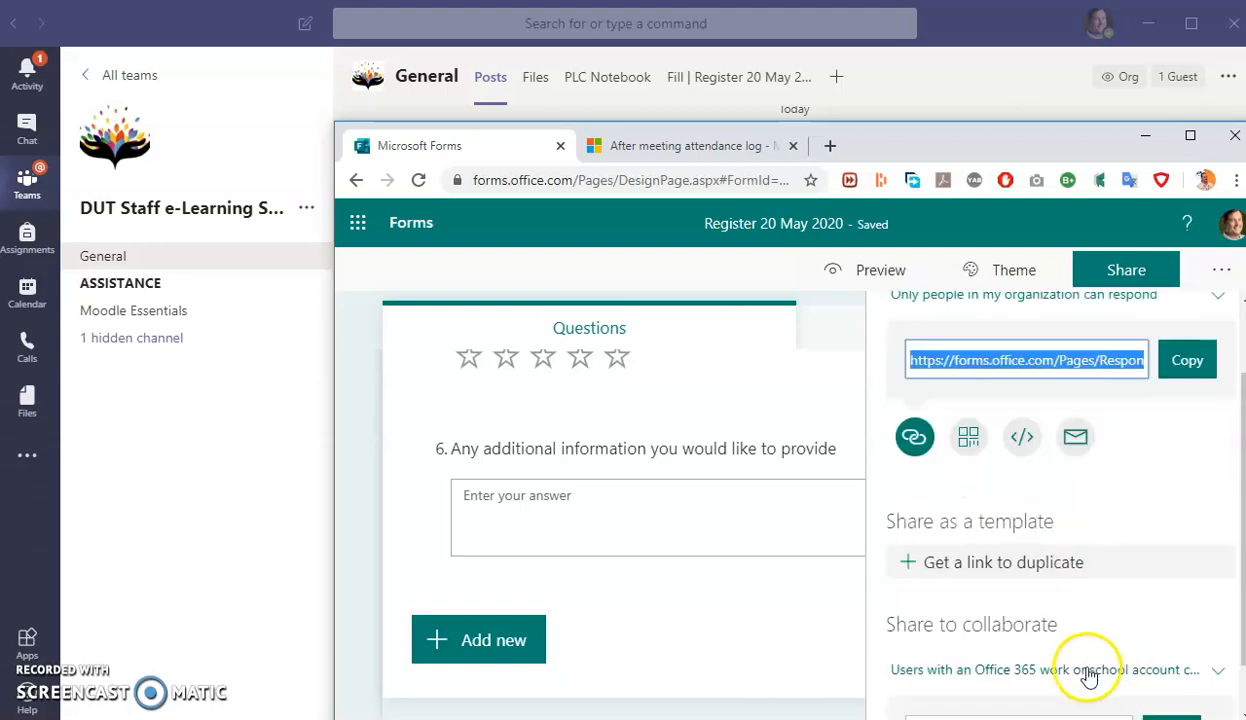
{"action": "scroll", "coordinate": [1097, 436], "scroll_direction": "up", "scroll_amount": 1}
{"action": "left_click", "coordinate": [1187, 456]}
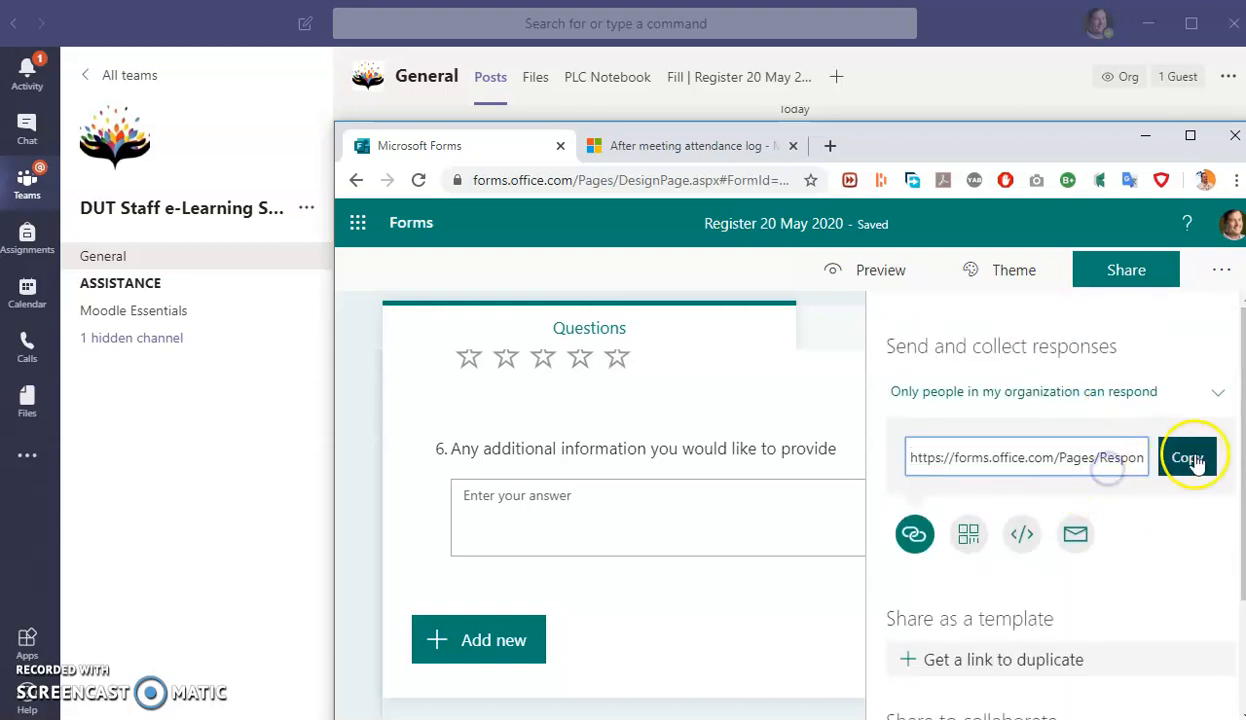
{"action": "left_click", "coordinate": [297, 440]}
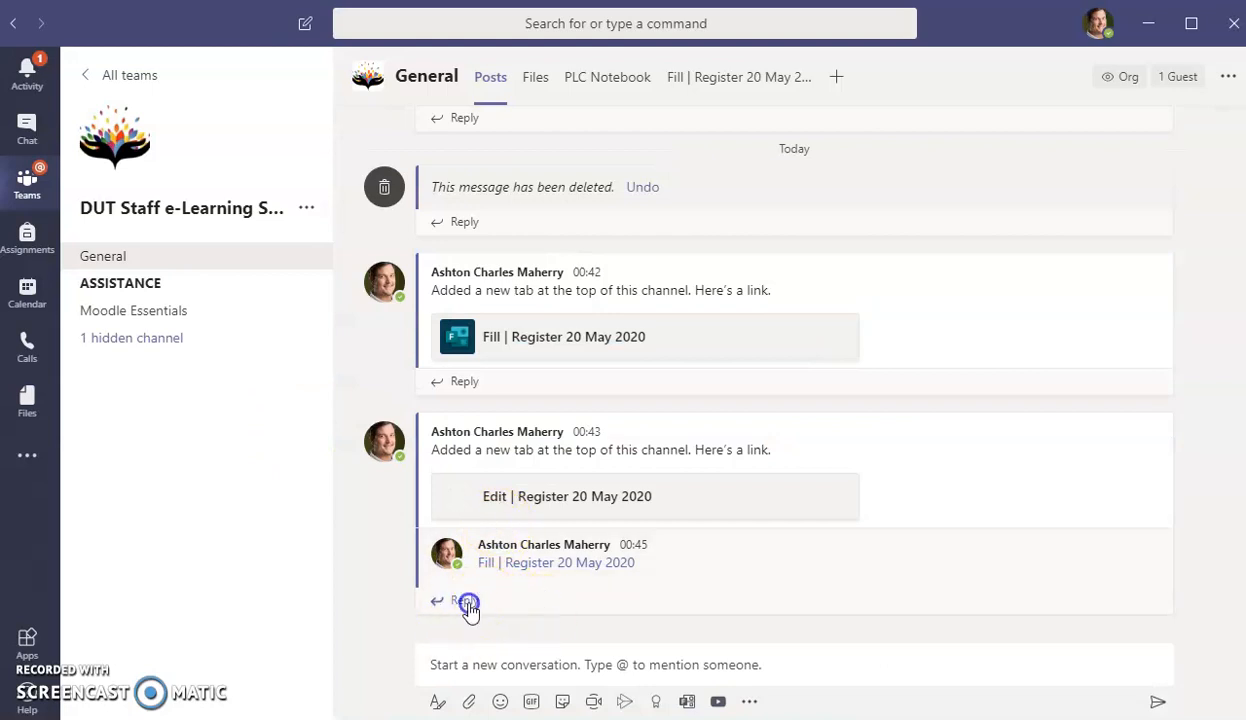
- Reply to the Fill | Register 20 May 2020 post with the pasted form link
{"action": "left_click", "coordinate": [466, 601]}
{"action": "key", "text": "ctrl+v"}
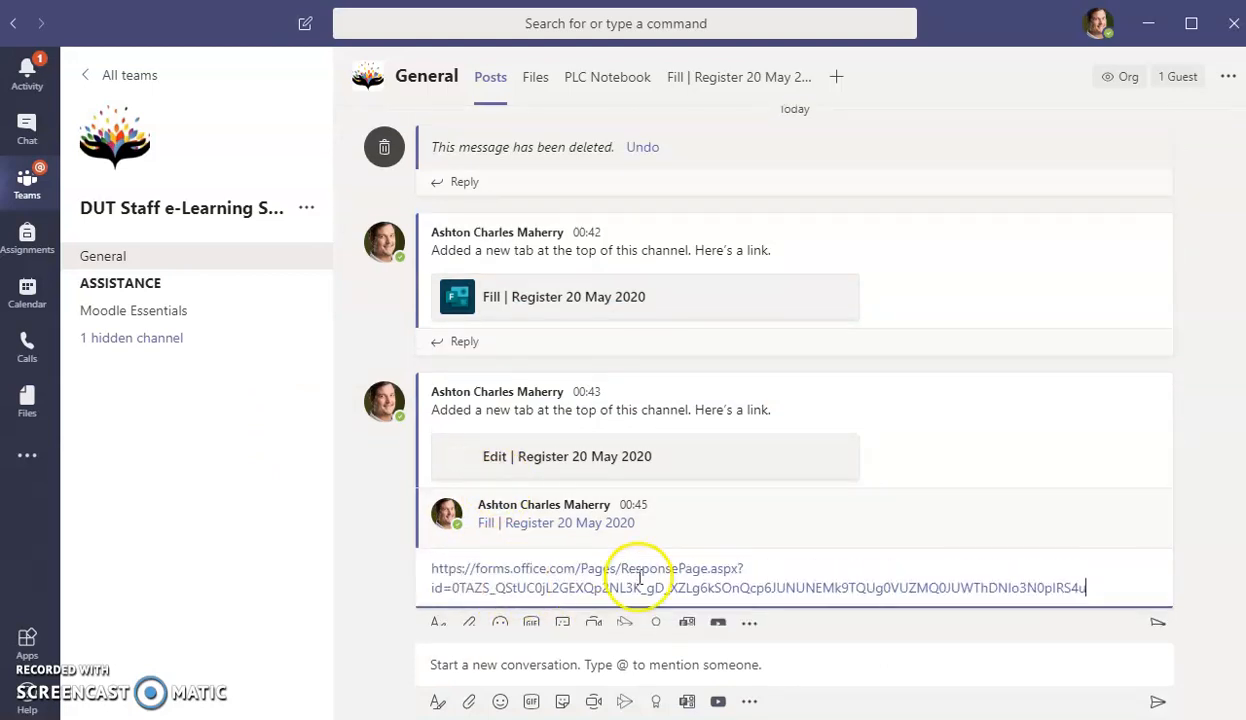
{"action": "key", "text": "Return"}
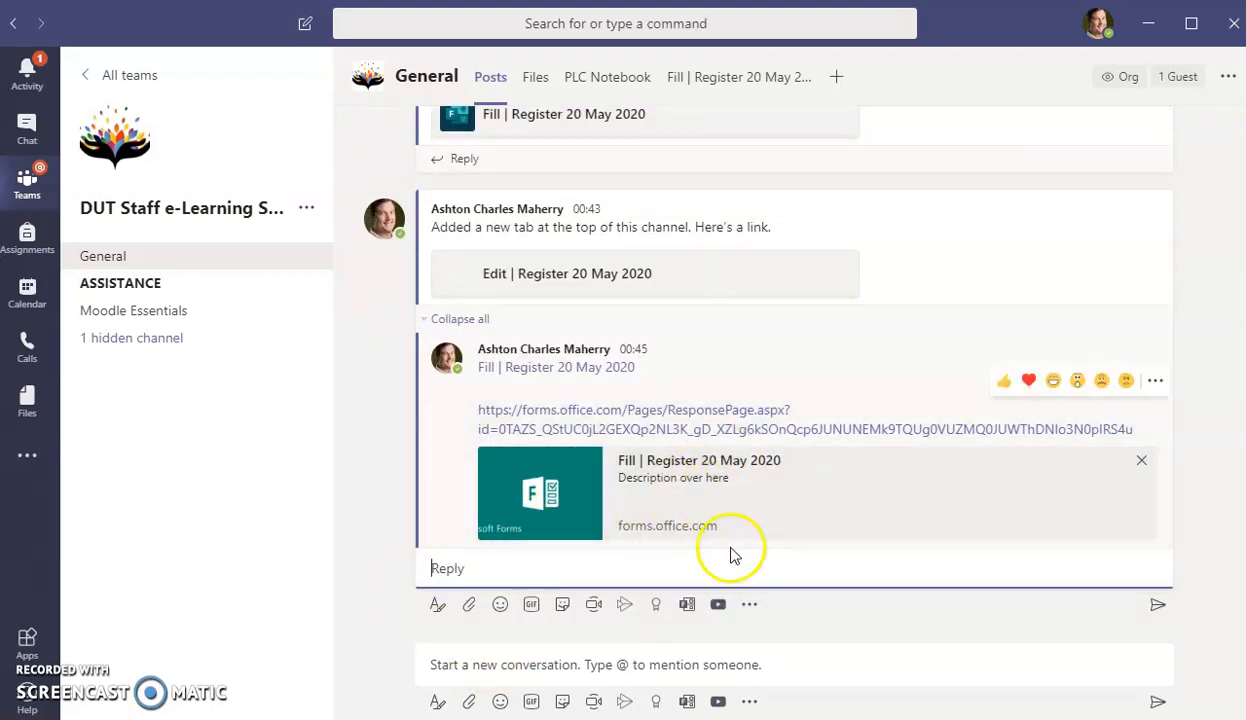
- Send a reply 'Here is the Register' with Register hyperlinked to the form's response link
{"action": "left_click", "coordinate": [445, 612]}
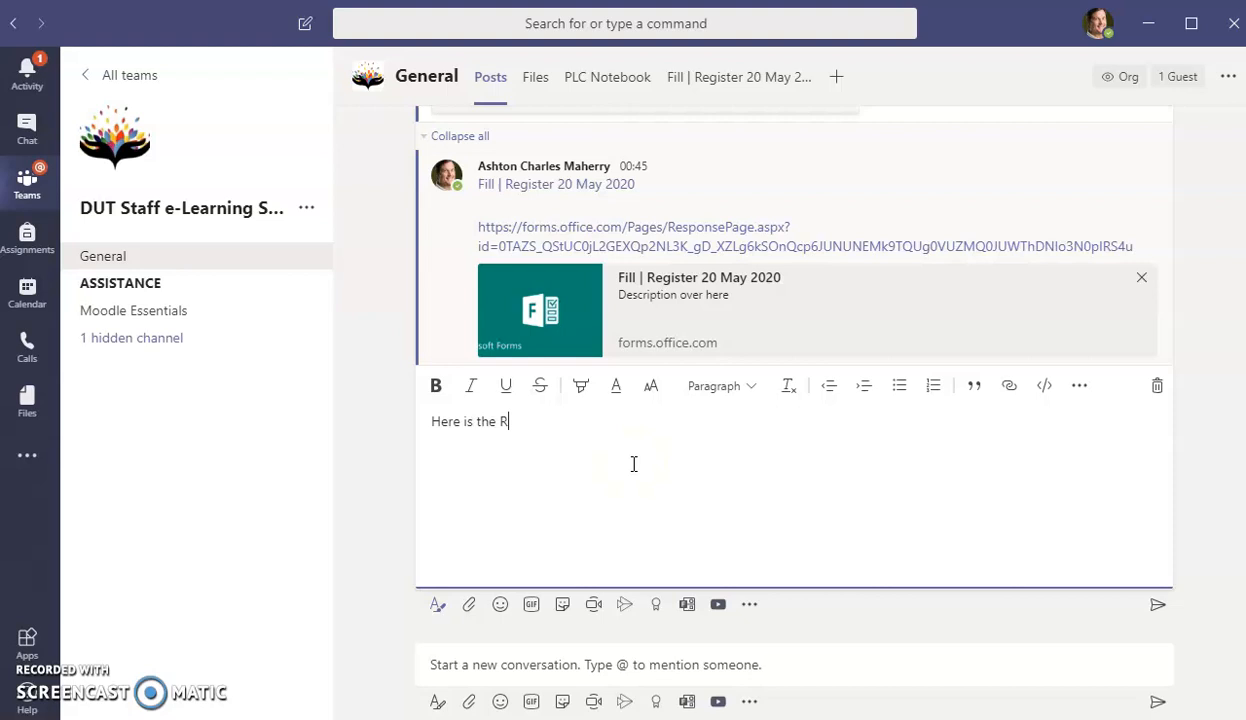
{"action": "double_click", "coordinate": [534, 422]}
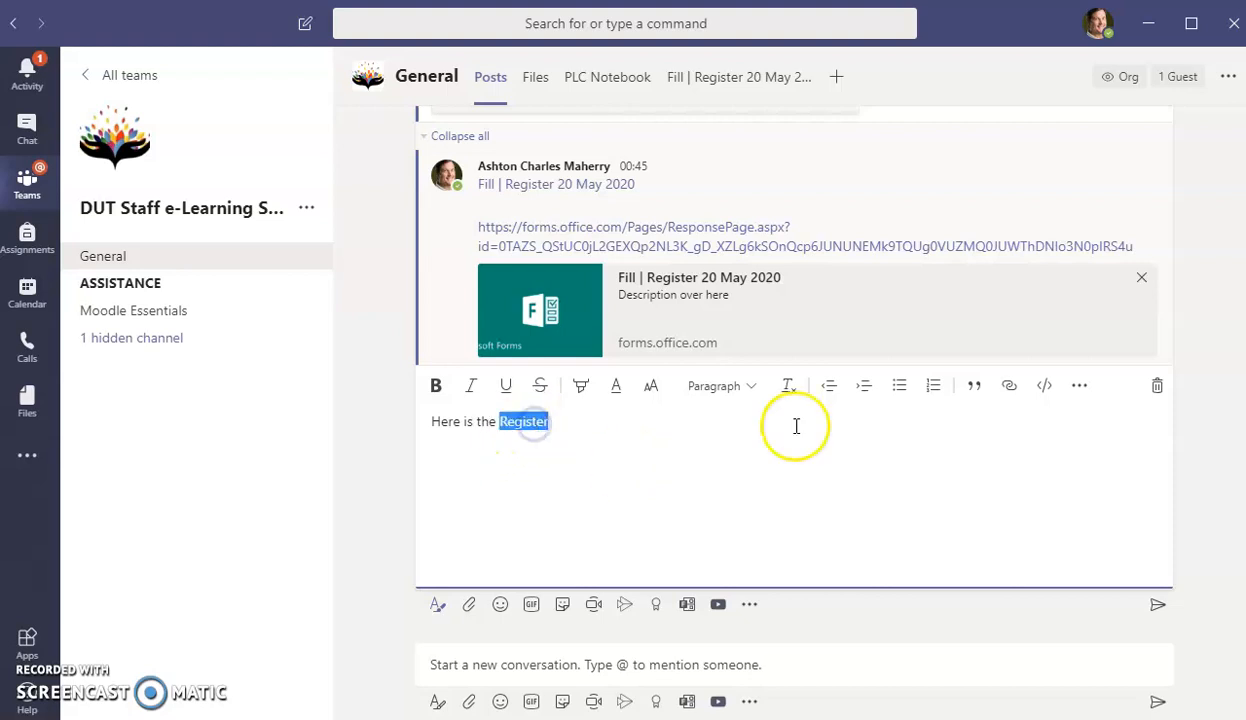
{"action": "left_click", "coordinate": [1013, 386]}
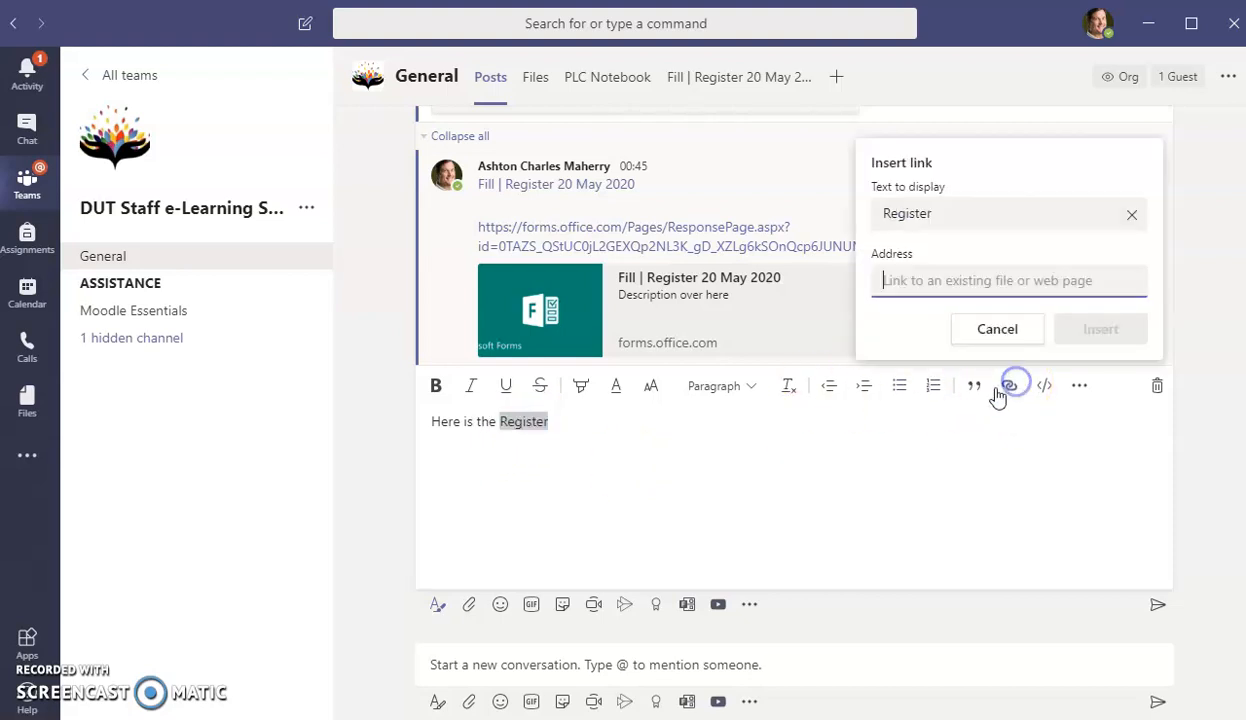
{"action": "key", "text": "ctrl+v"}
{"action": "left_click", "coordinate": [1098, 338]}
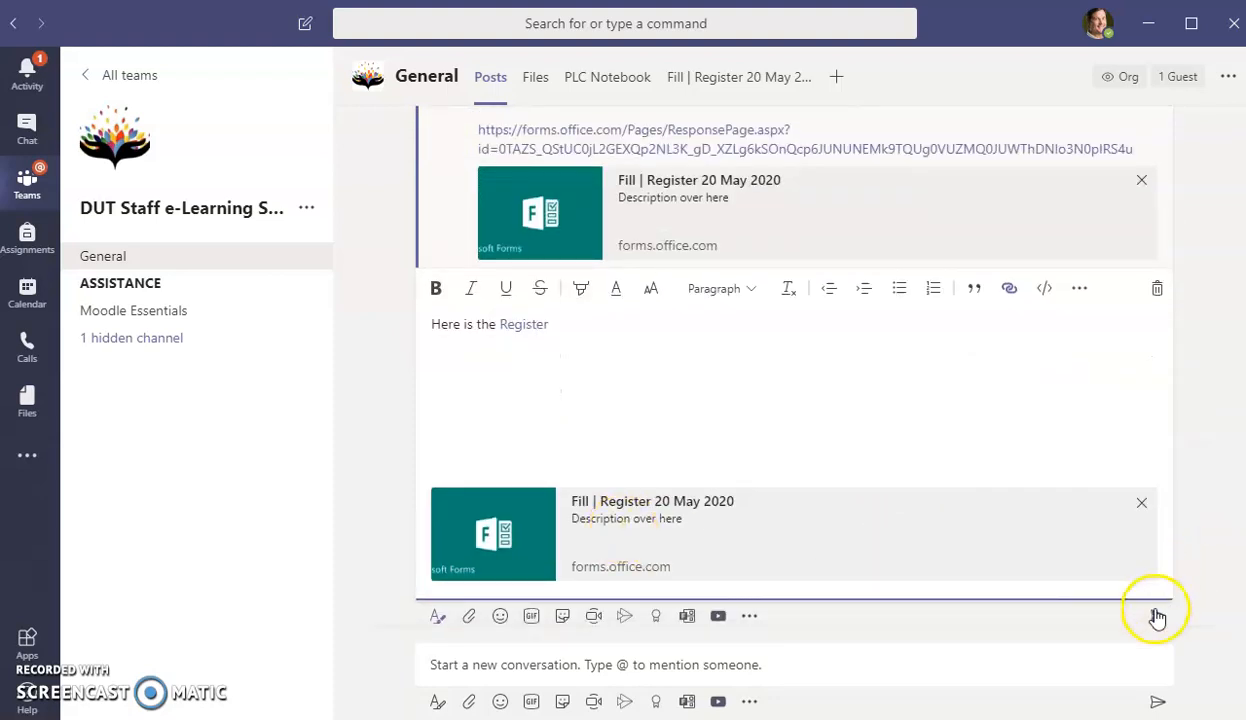
{"action": "left_click", "coordinate": [1151, 612]}
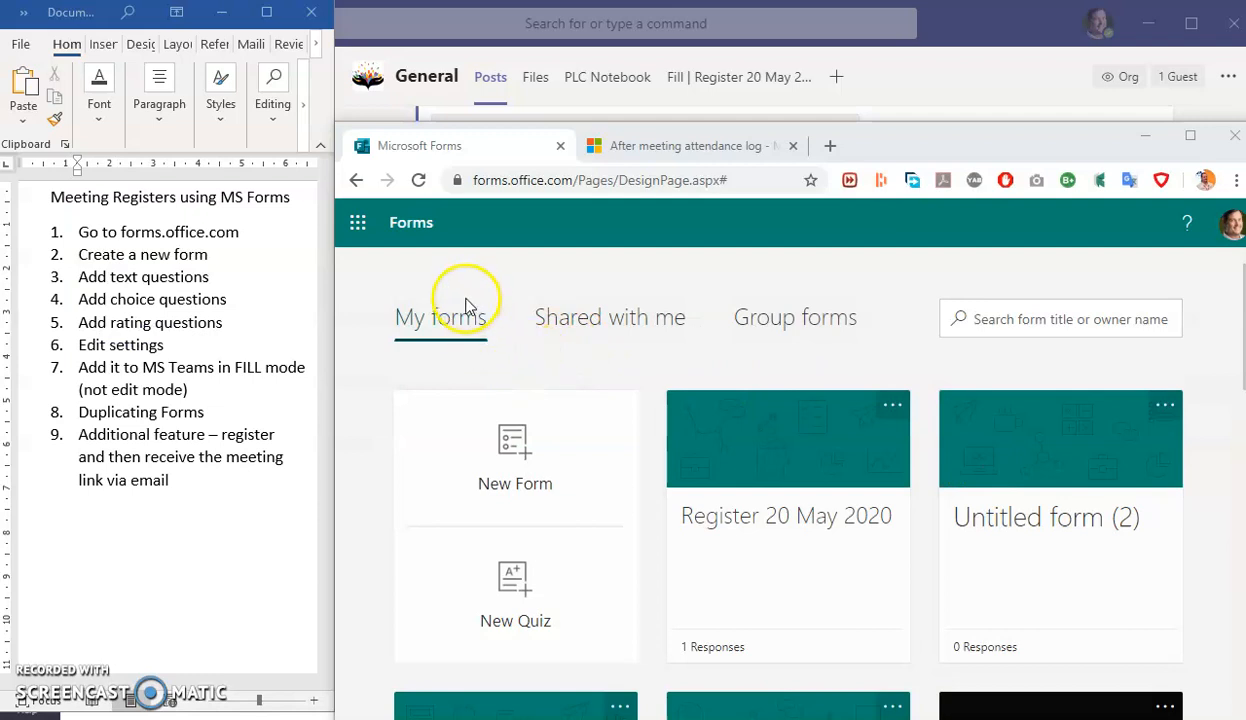
- Open Register 20 May 2020's Responses, export them with Open in Excel and open the downloaded workbook
{"action": "left_click", "coordinate": [815, 515]}
{"action": "left_click", "coordinate": [1008, 328]}
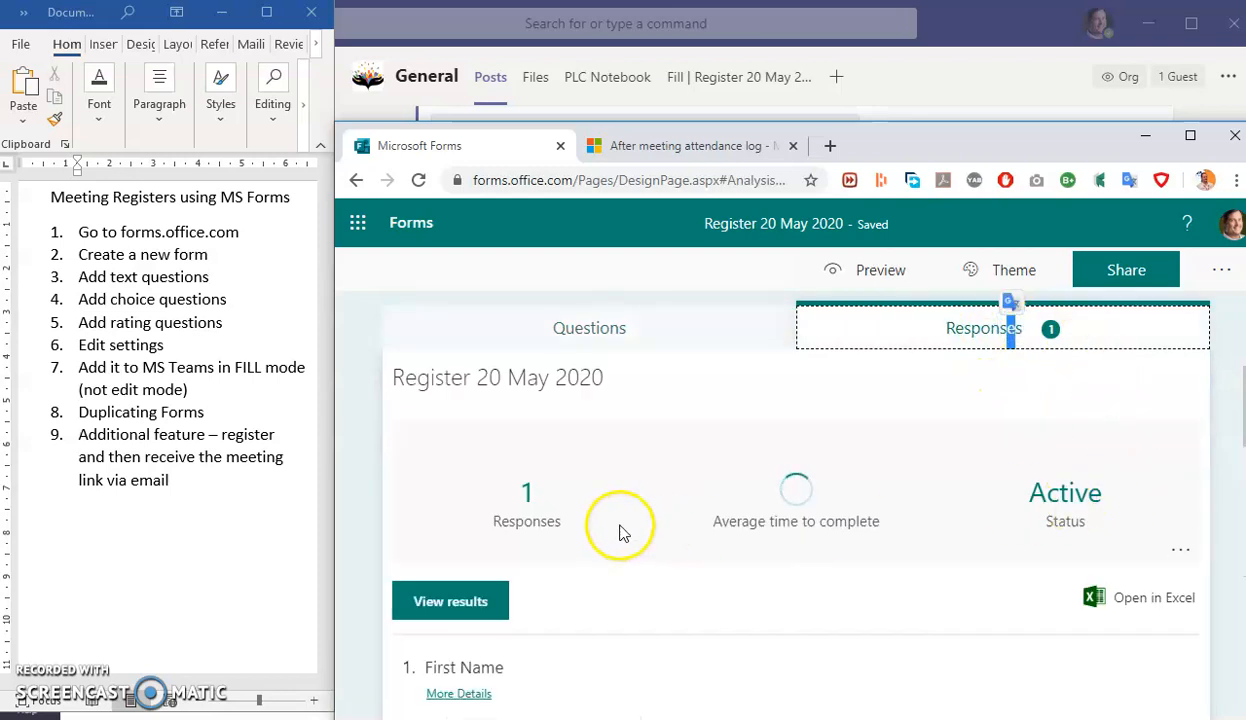
{"action": "scroll", "coordinate": [620, 533], "scroll_direction": "down", "scroll_amount": 5}
{"action": "scroll", "coordinate": [1131, 627], "scroll_direction": "up", "scroll_amount": 2}
{"action": "scroll", "coordinate": [1126, 626], "scroll_direction": "up", "scroll_amount": 3}
{"action": "scroll", "coordinate": [765, 606], "scroll_direction": "down", "scroll_amount": 5}
{"action": "scroll", "coordinate": [601, 578], "scroll_direction": "up", "scroll_amount": 5}
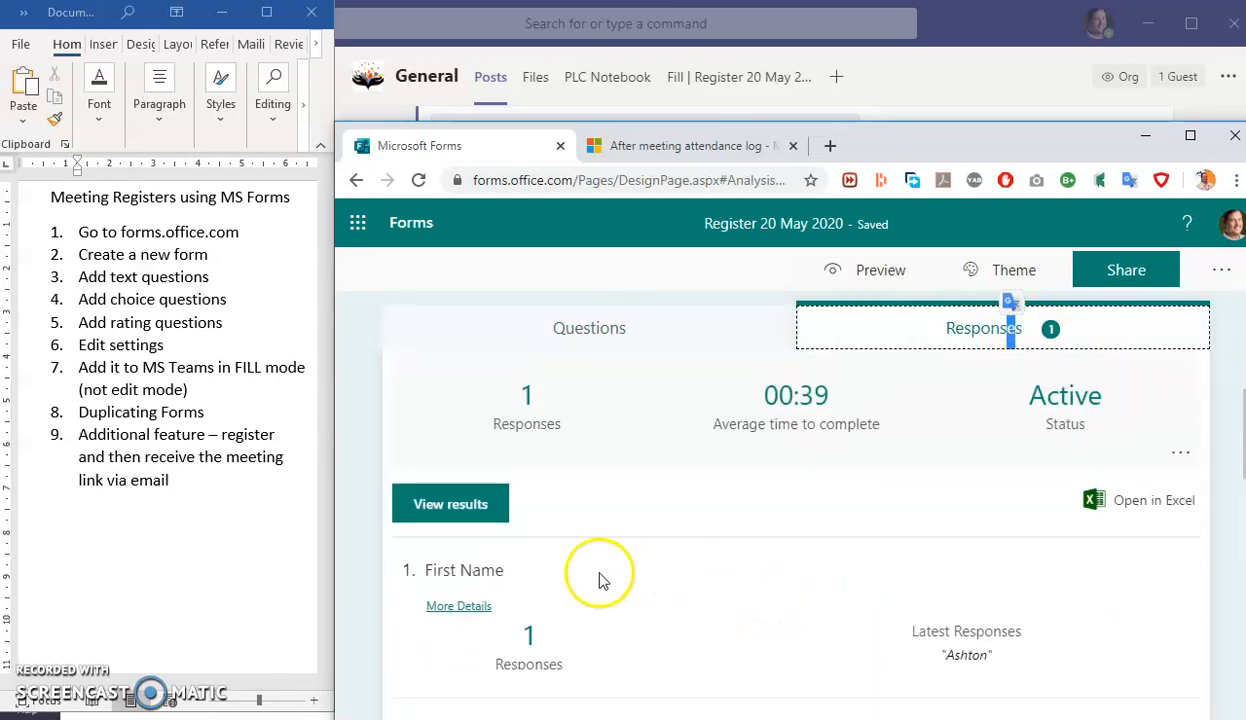
{"action": "left_click", "coordinate": [1160, 500]}
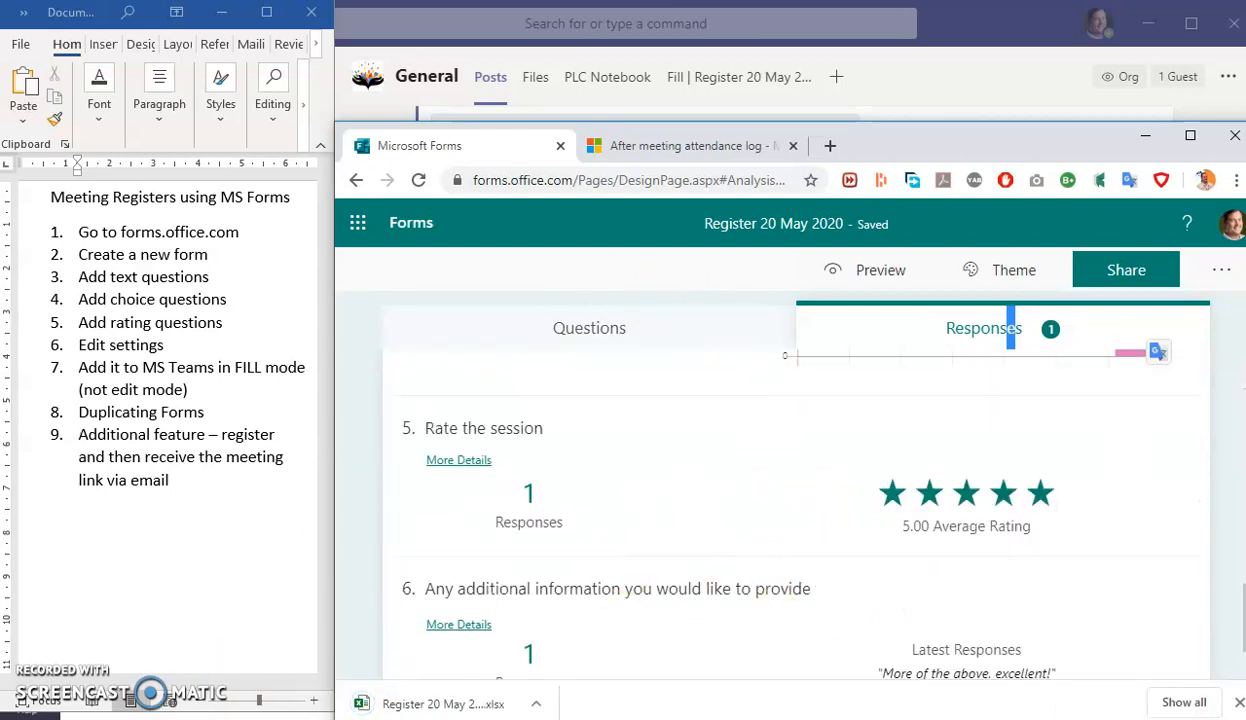
{"action": "left_click", "coordinate": [455, 704]}
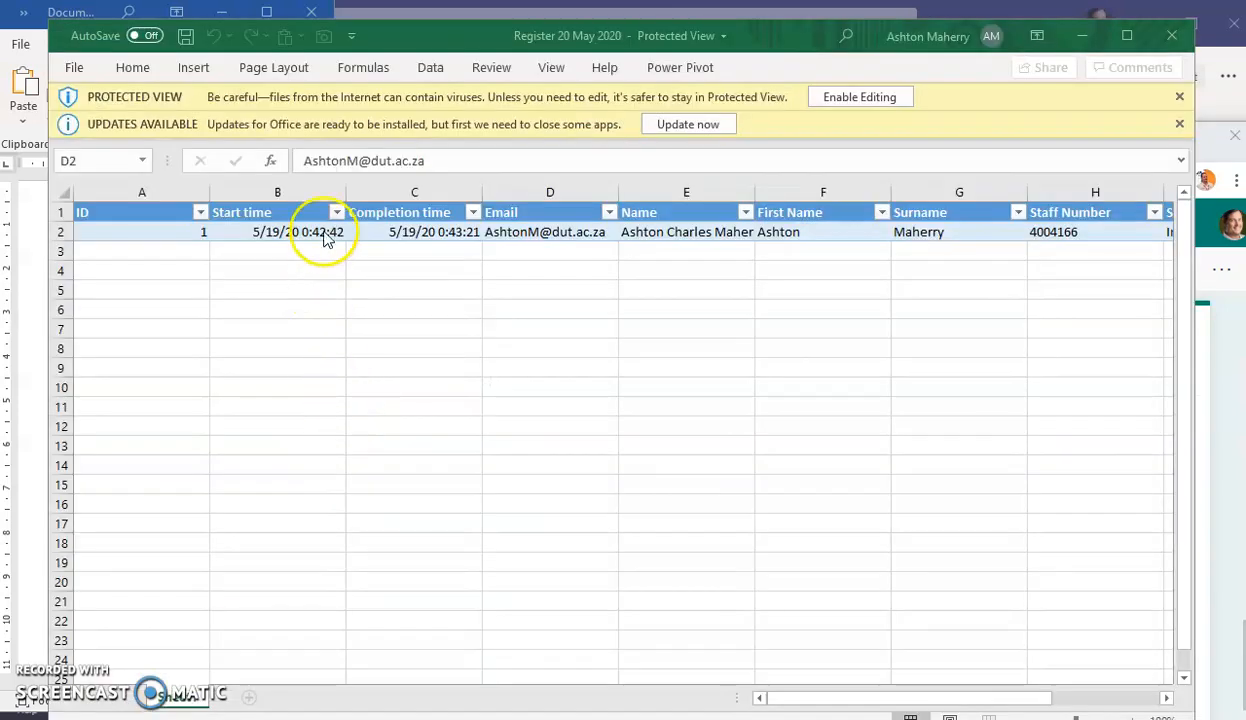
- Inspect the test response's start and completion times, e-mail, name cells, comment (K2) and rating (J2)
{"action": "left_click", "coordinate": [325, 234]}
{"action": "left_click", "coordinate": [410, 232]}
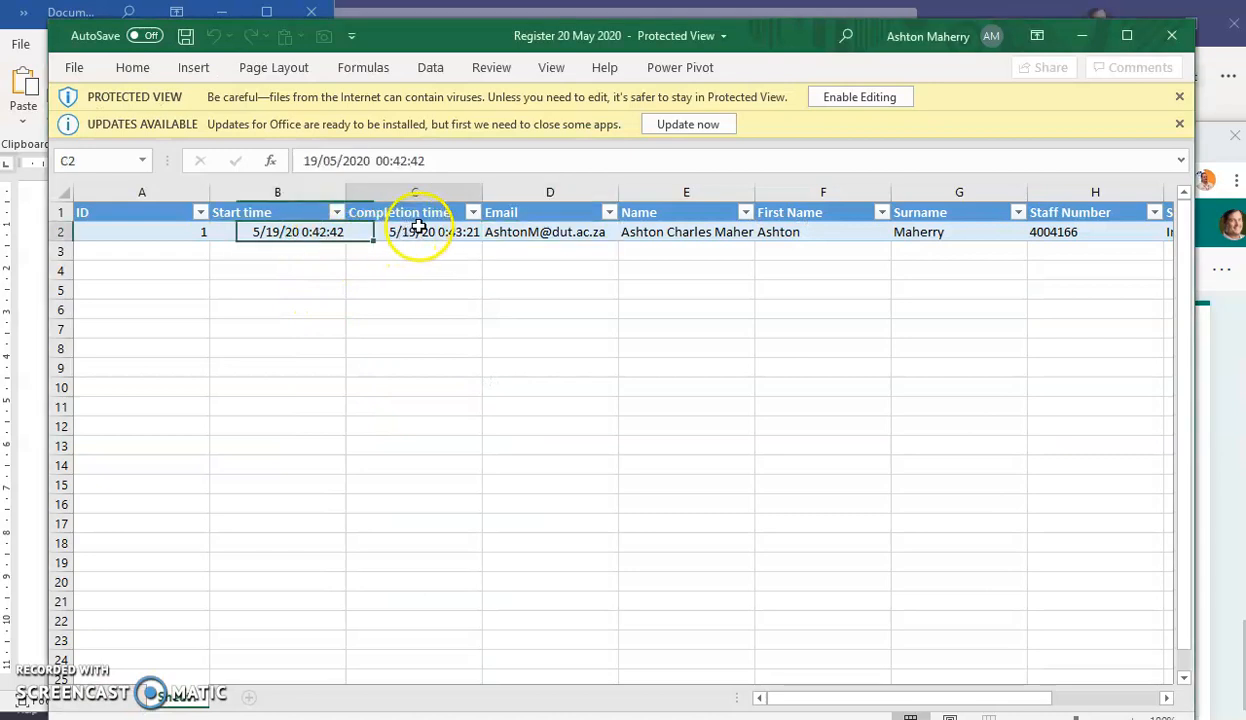
{"action": "left_click", "coordinate": [590, 232]}
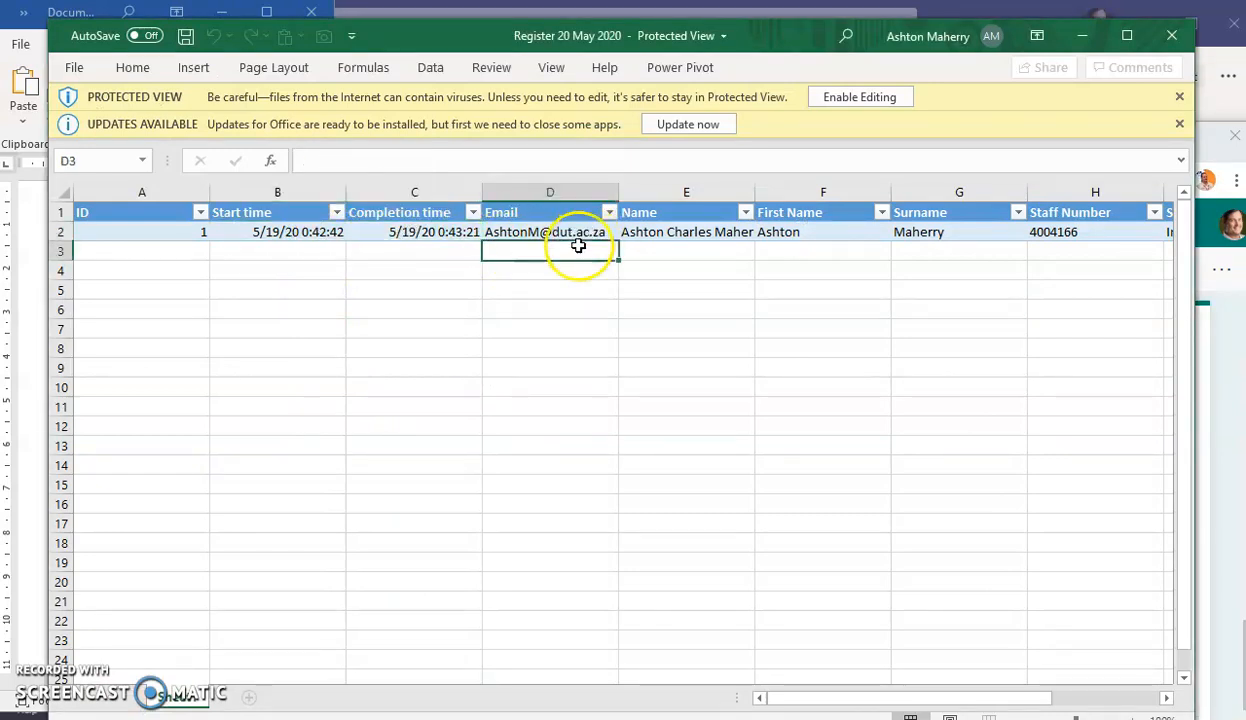
{"action": "left_click_drag", "start_coordinate": [640, 234], "coordinate": [578, 230]}
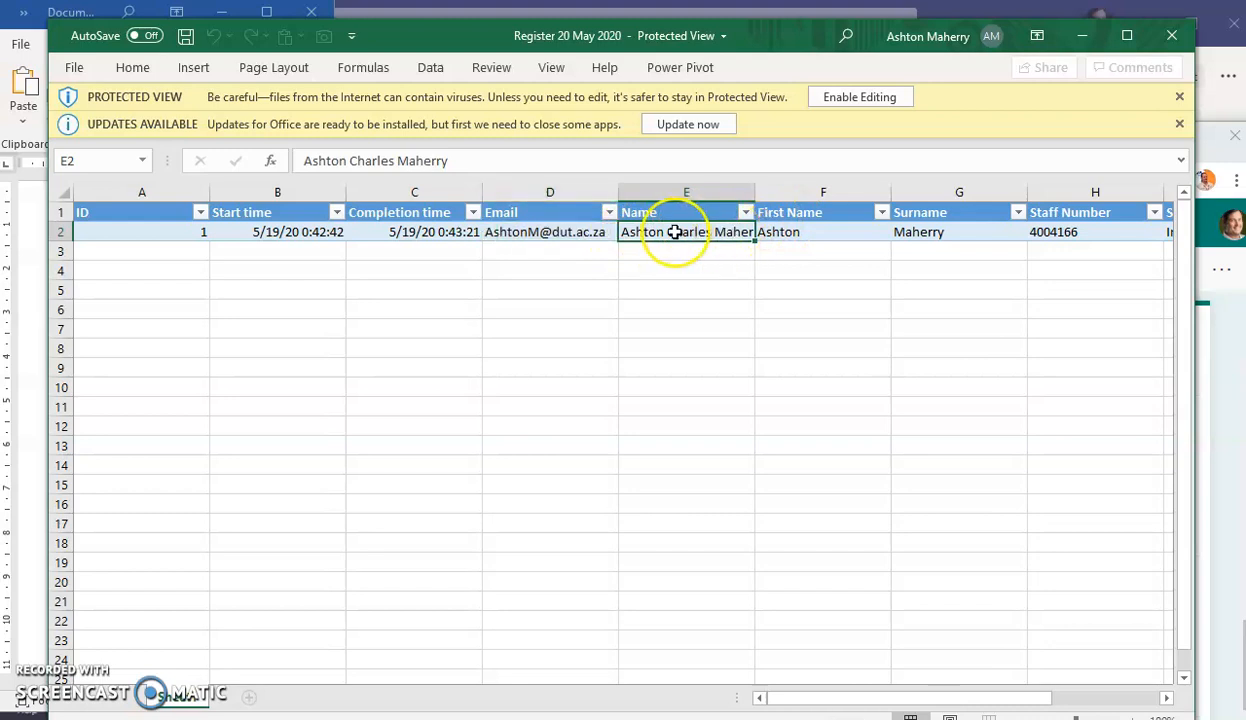
{"action": "left_click", "coordinate": [590, 232]}
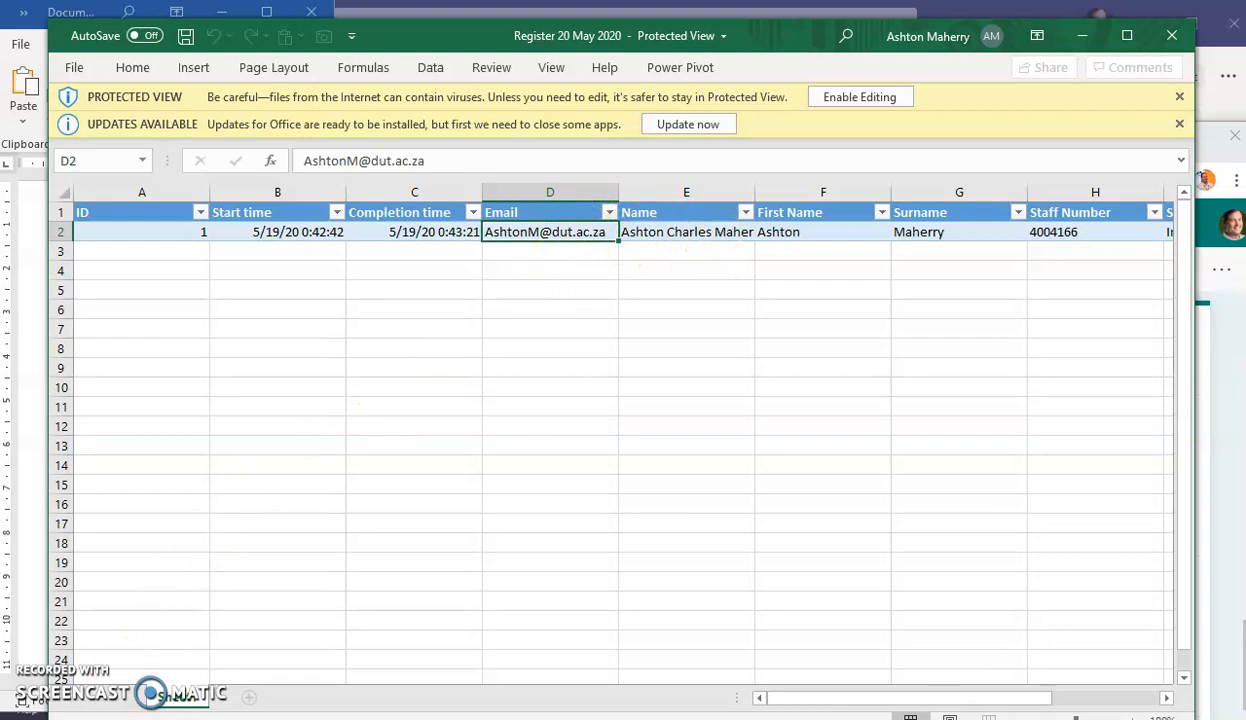
{"action": "left_click_drag", "start_coordinate": [938, 236], "coordinate": [826, 238]}
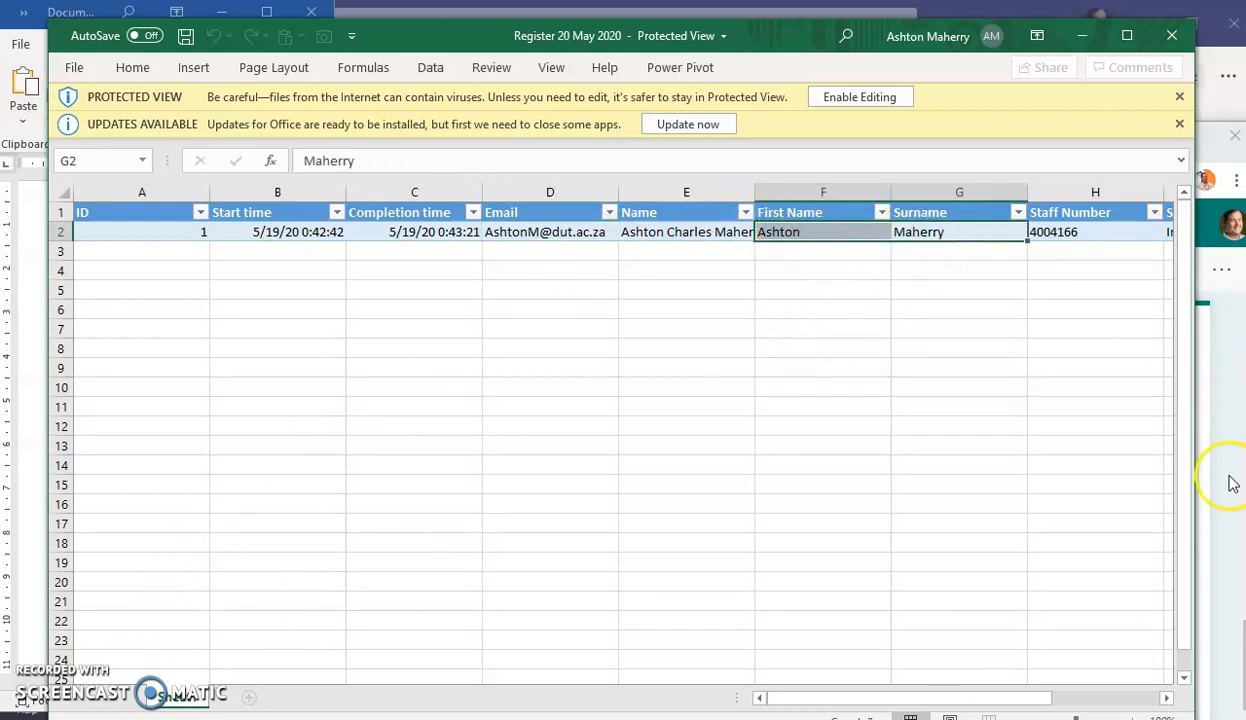
{"action": "left_click_drag", "start_coordinate": [1037, 703], "coordinate": [1115, 697]}
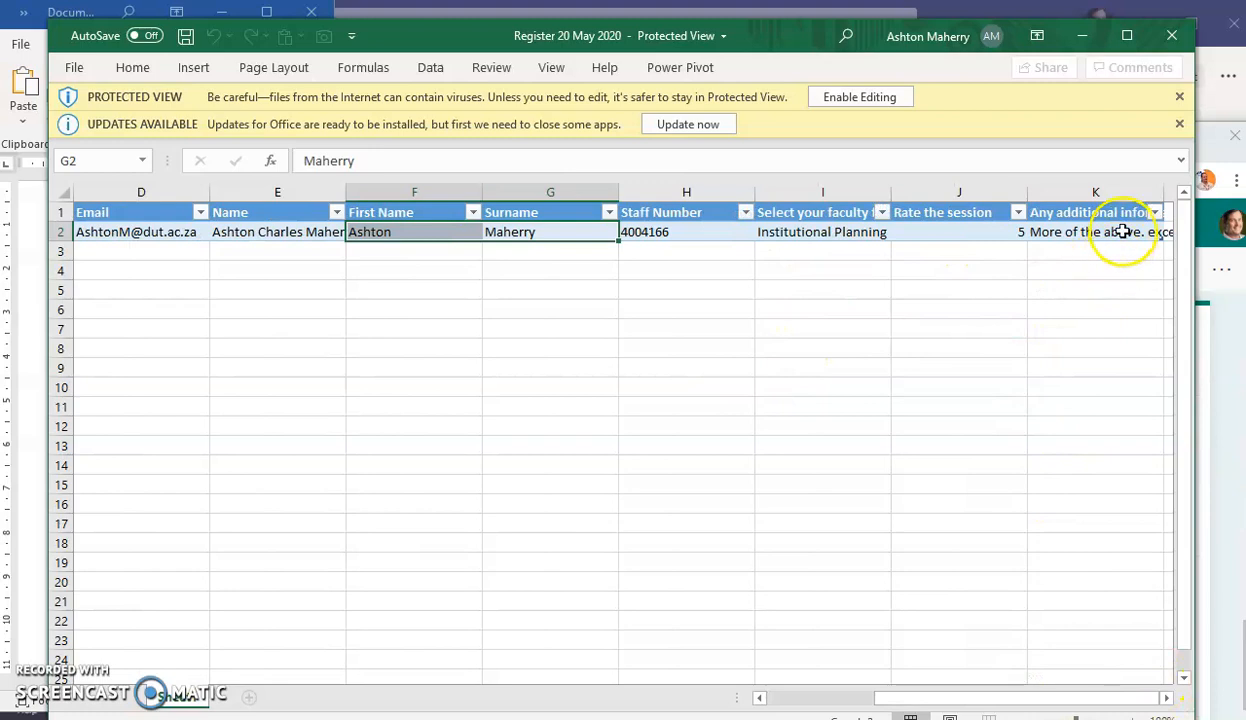
{"action": "left_click", "coordinate": [1092, 230]}
{"action": "left_click", "coordinate": [964, 230]}
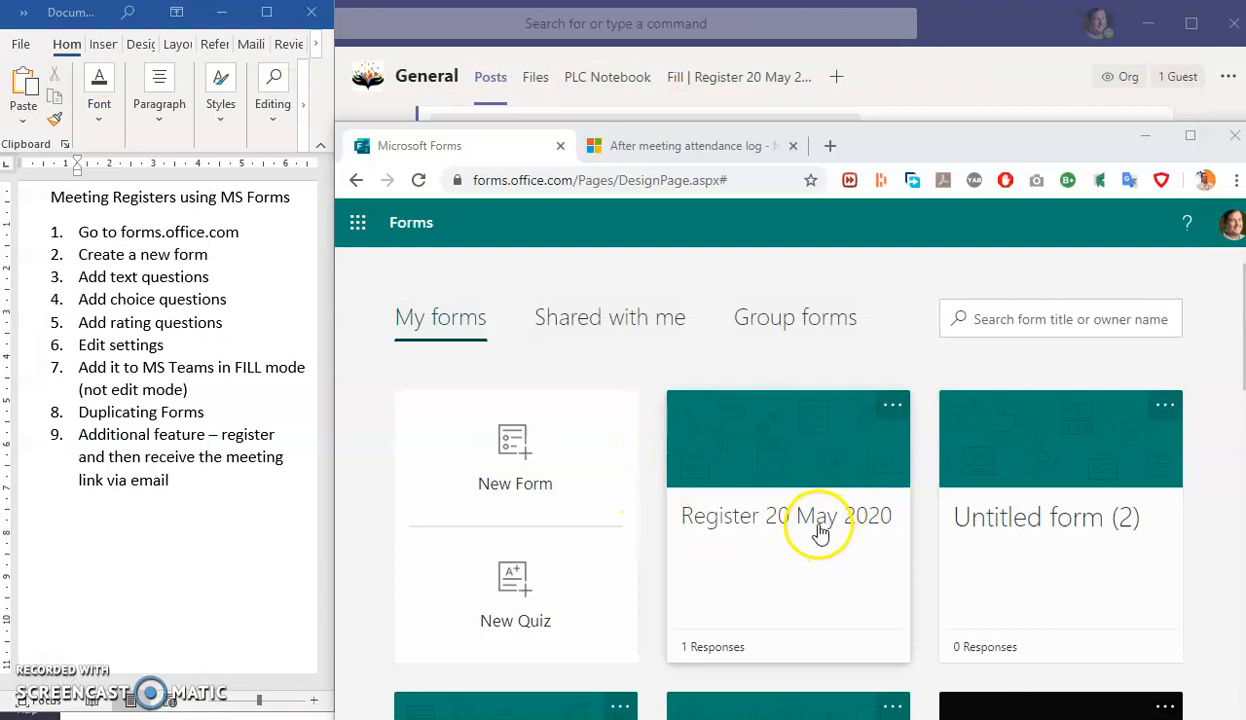
- Under Group forms, pick the IPD group from the Recent group forms list to show its forms
{"action": "left_click", "coordinate": [806, 328]}
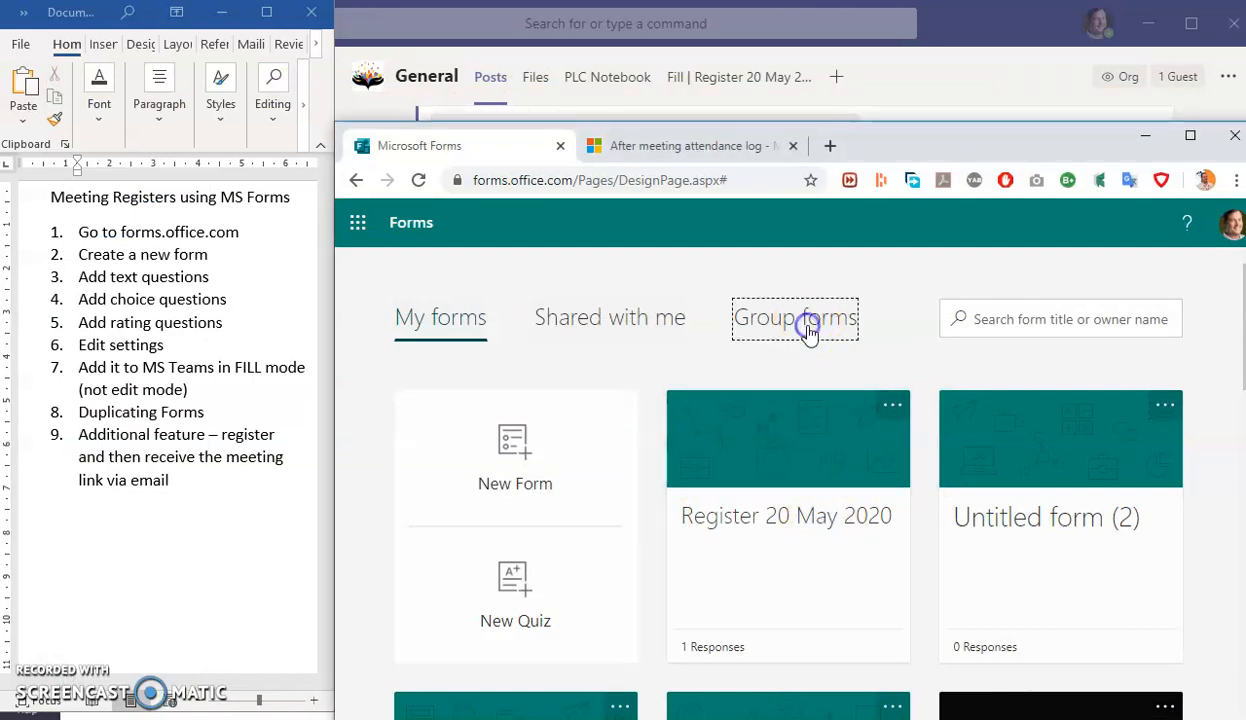
{"action": "left_click", "coordinate": [617, 401]}
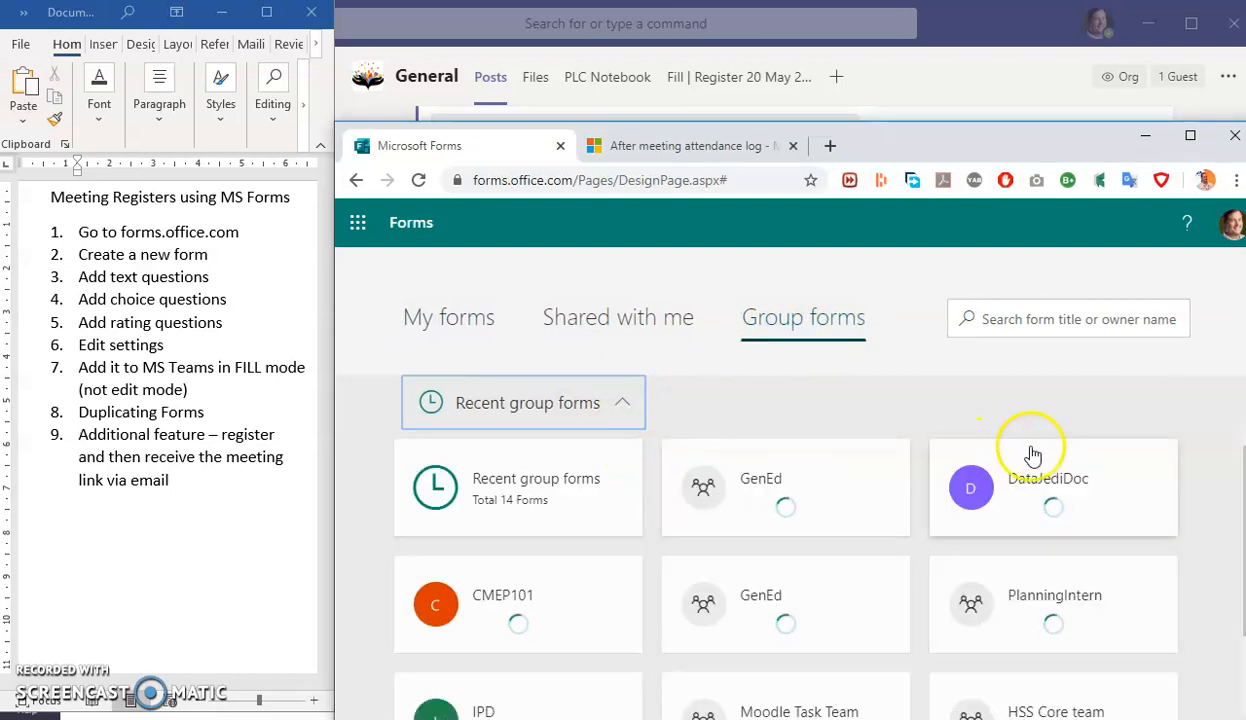
{"action": "scroll", "coordinate": [1050, 578], "scroll_direction": "down", "scroll_amount": 2}
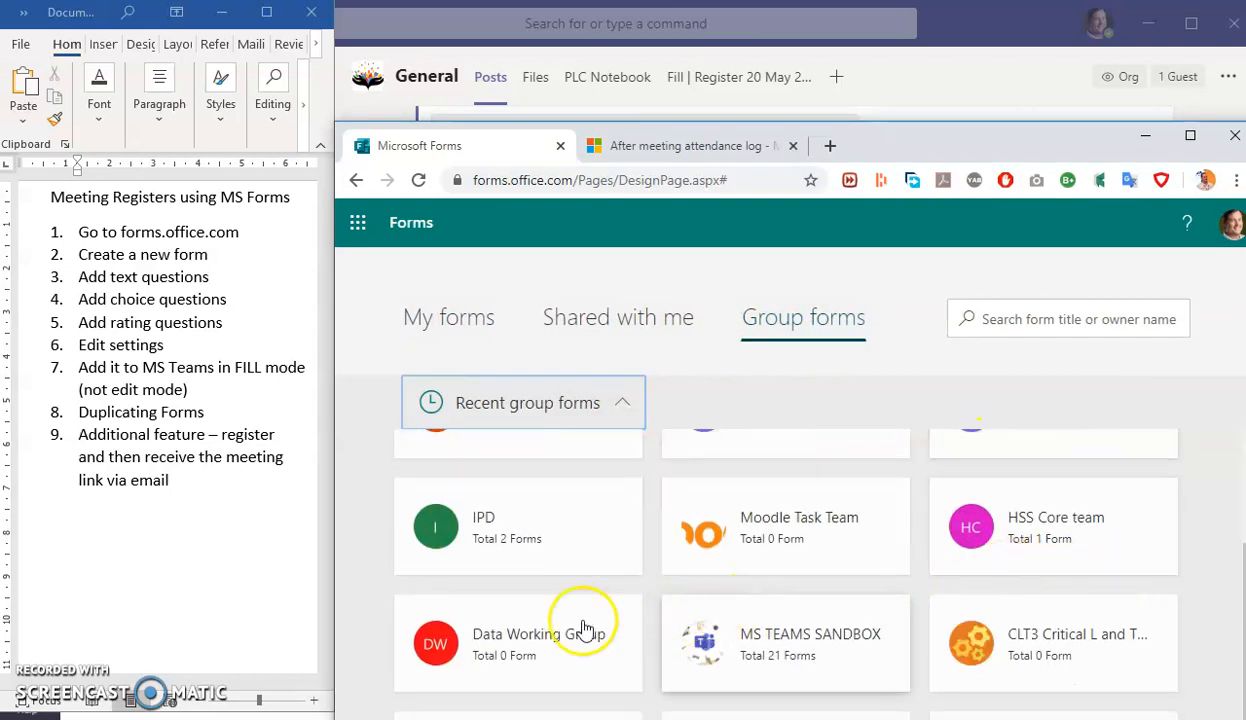
{"action": "scroll", "coordinate": [1100, 617], "scroll_direction": "up", "scroll_amount": 2}
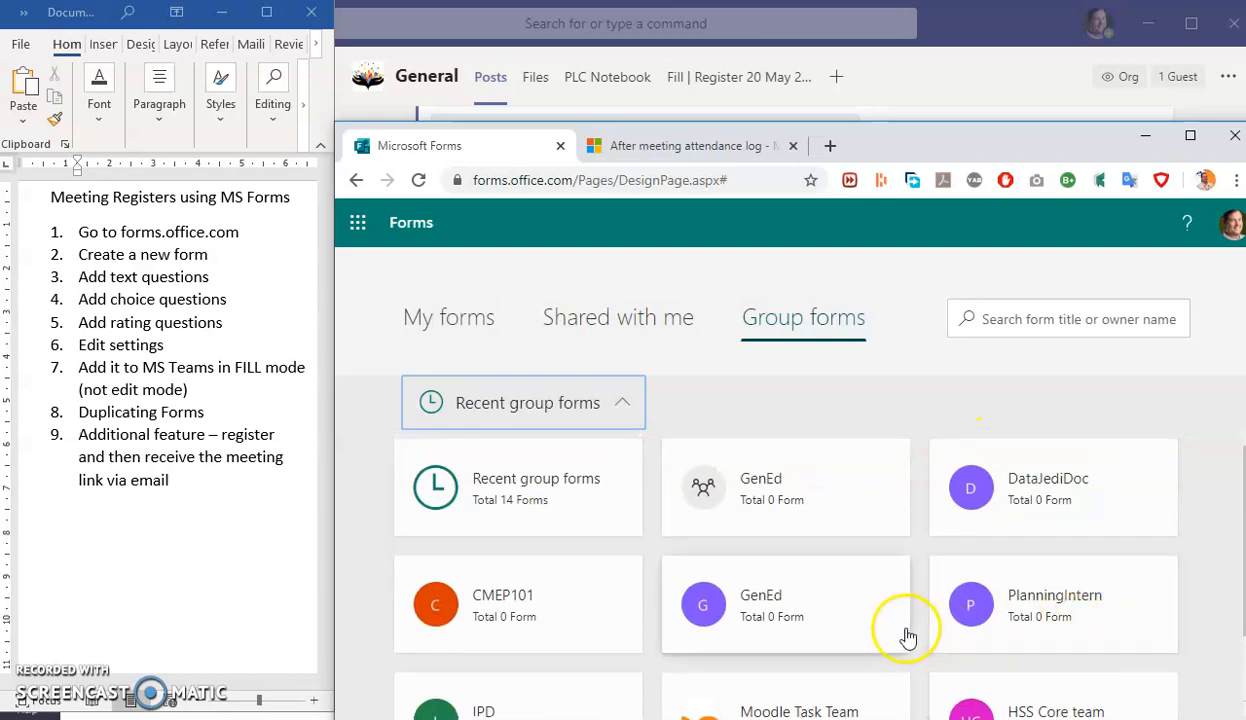
{"action": "scroll", "coordinate": [855, 617], "scroll_direction": "down", "scroll_amount": 2}
{"action": "scroll", "coordinate": [855, 617], "scroll_direction": "down", "scroll_amount": 1}
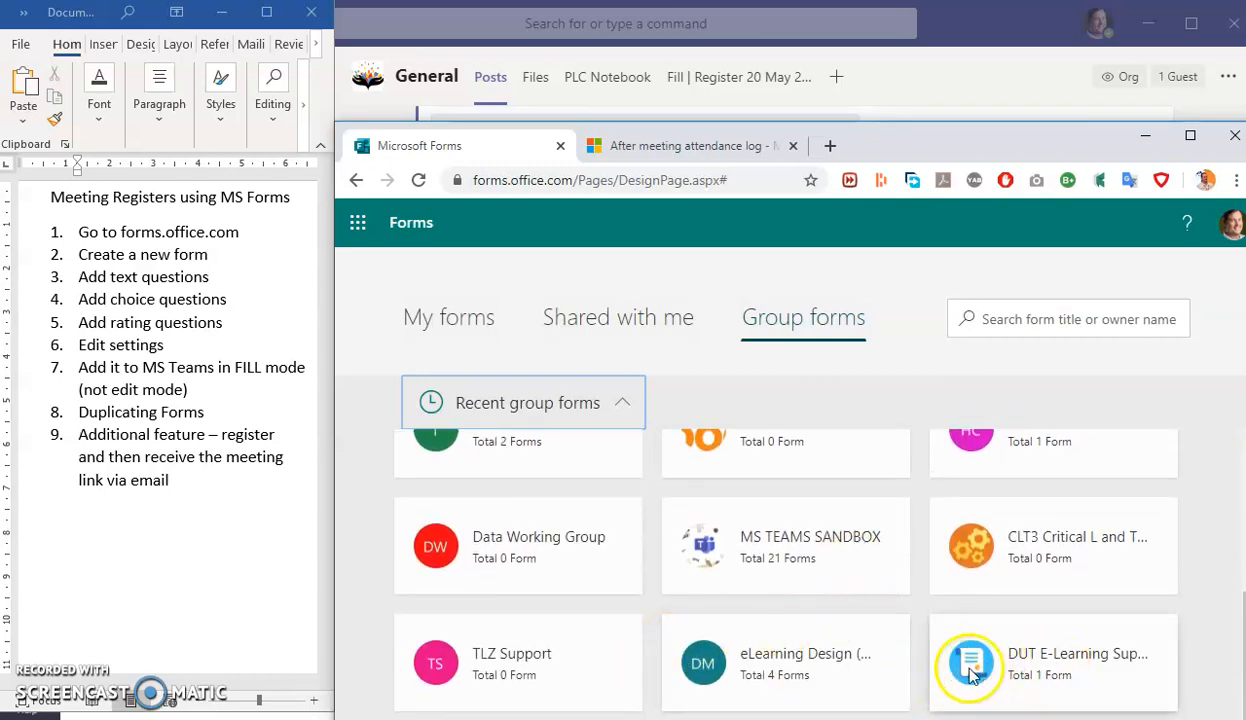
{"action": "scroll", "coordinate": [808, 605], "scroll_direction": "up", "scroll_amount": 2}
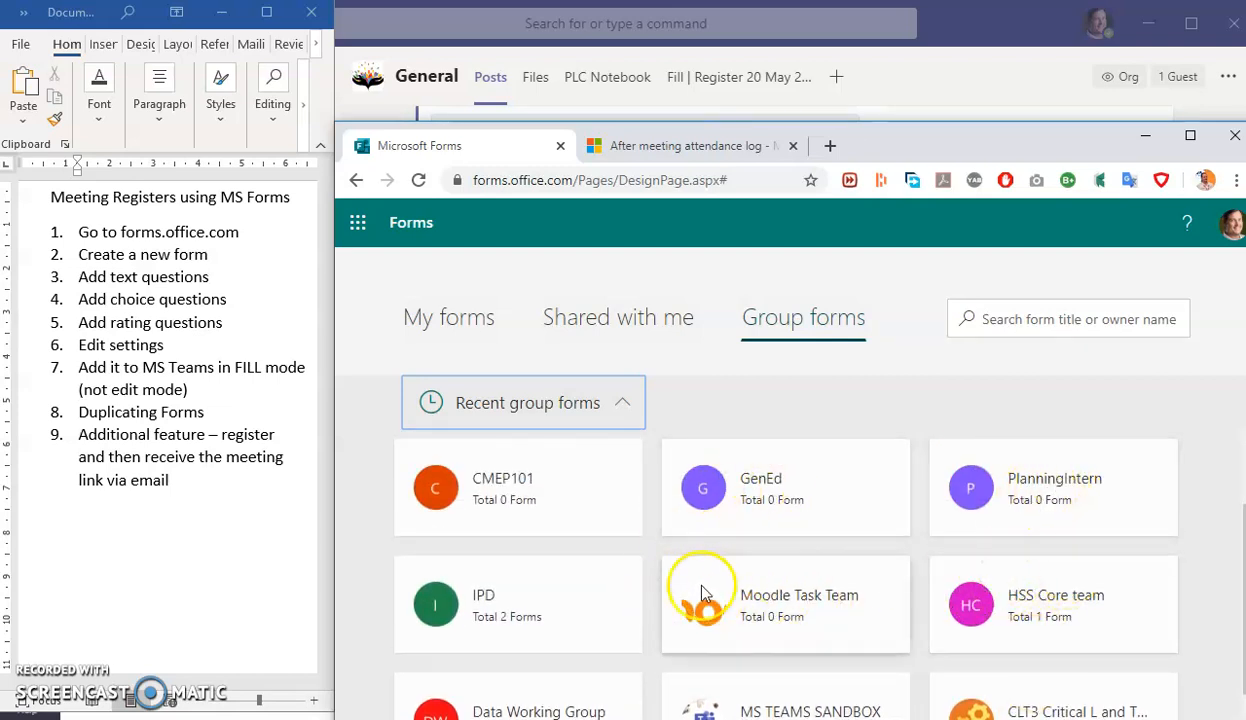
{"action": "scroll", "coordinate": [475, 550], "scroll_direction": "down", "scroll_amount": 1}
{"action": "left_click", "coordinate": [468, 500]}
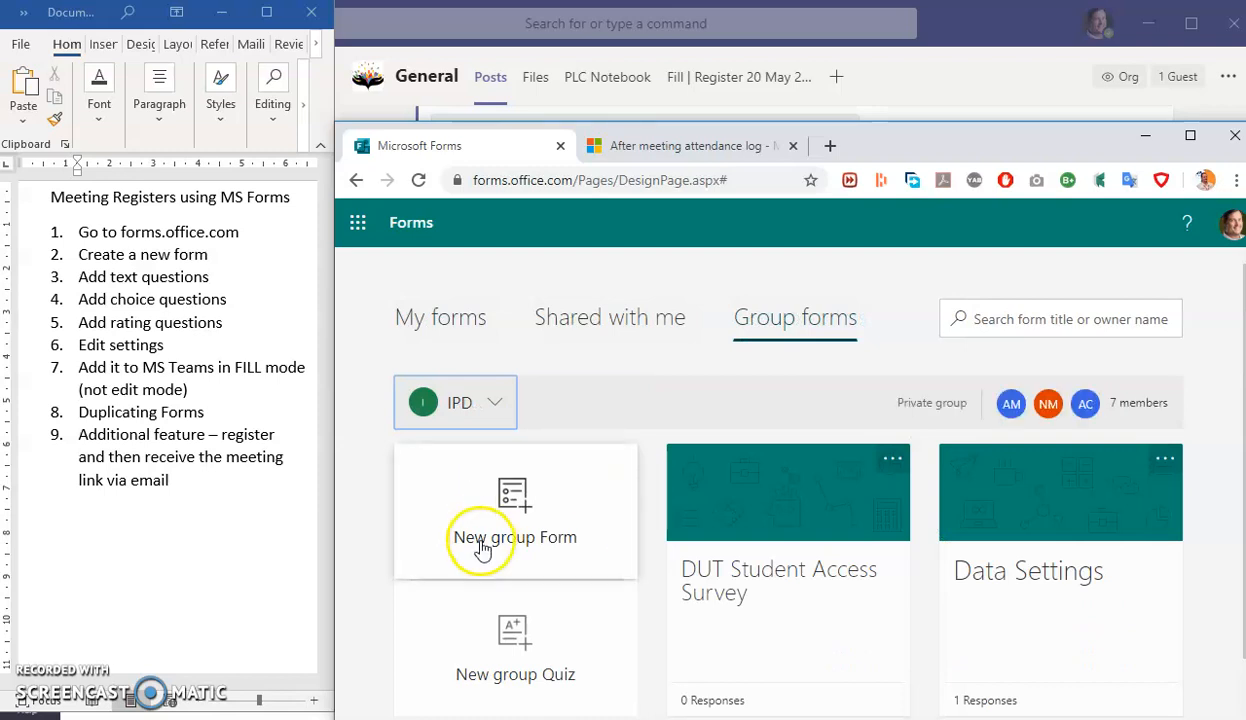